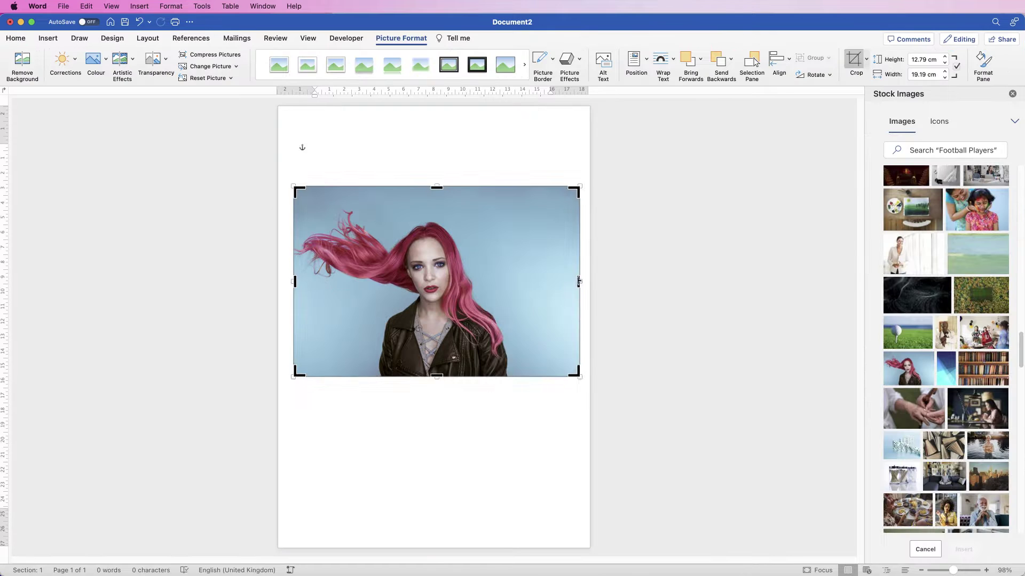
# - Crop the empty blue background off the right side of the photo of the pink-haired woman
pyautogui.moveTo(579, 281); pyautogui.dragTo(472, 301)
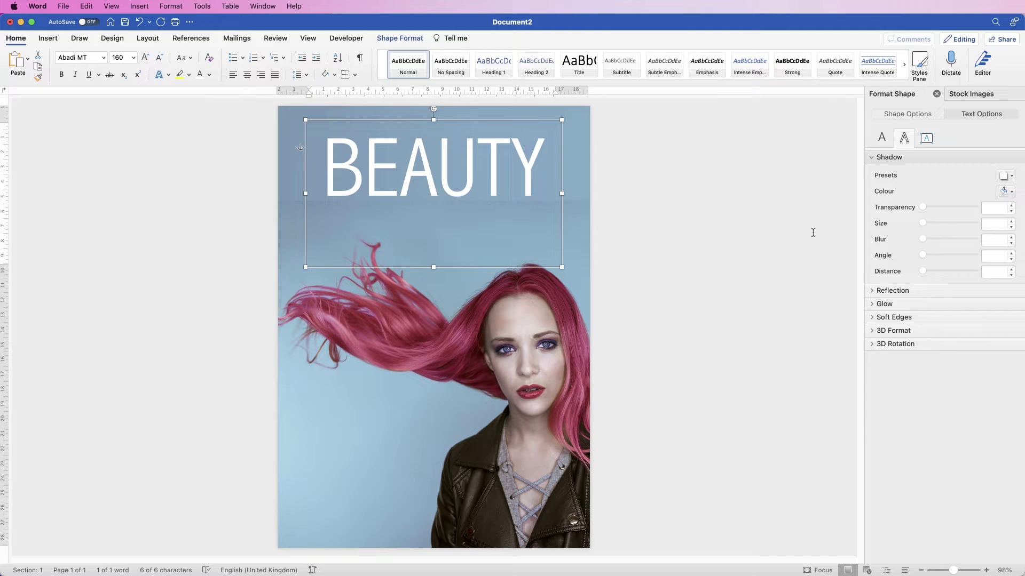
# - Add a reflection with 45% transparency and 85% size to the BEAUTY title and adjust its distance
pyautogui.click(892, 290)
pyautogui.click(1006, 309)
pyautogui.click(1012, 470)
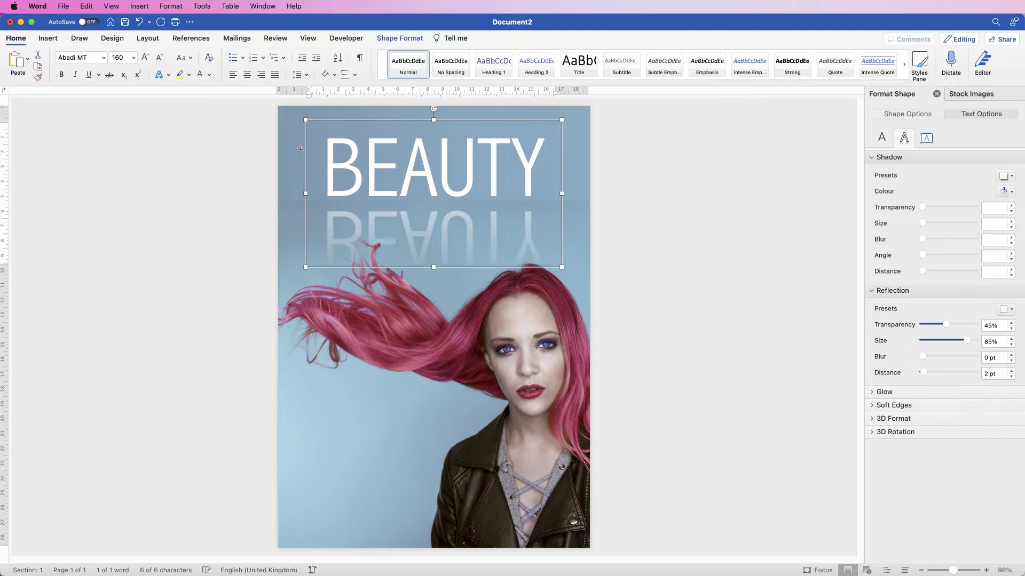
pyautogui.click(1011, 371)
pyautogui.click(556, 199)
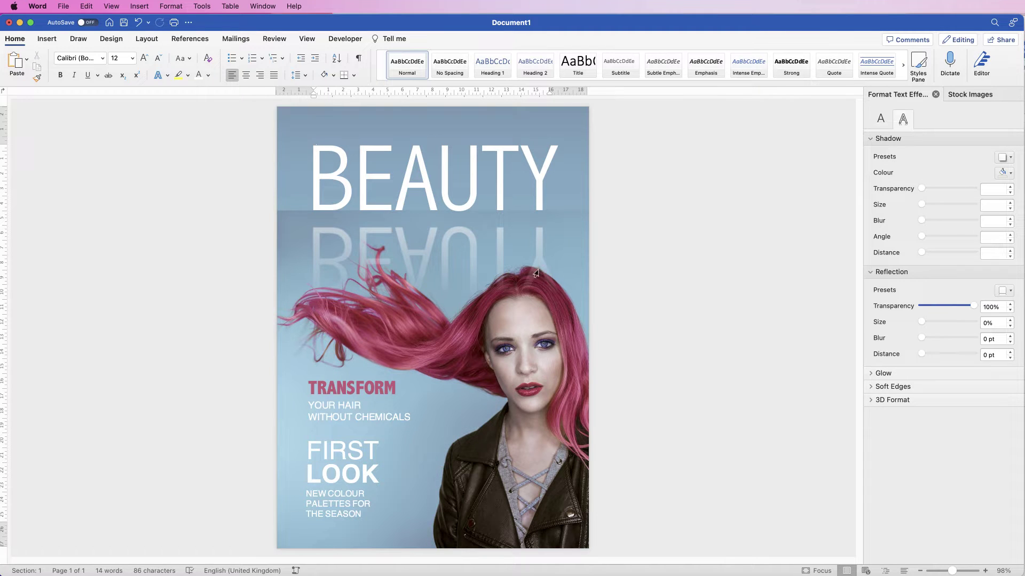
# - Create a new blank document and insert the stock photo of the woman with flowing pink hair
pyautogui.press('super+n')
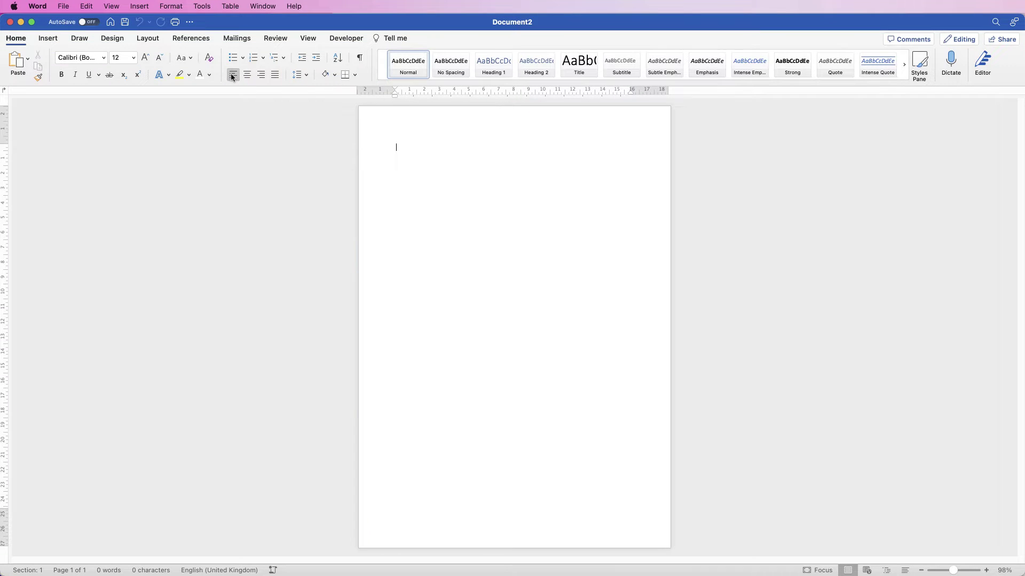
pyautogui.click(48, 38)
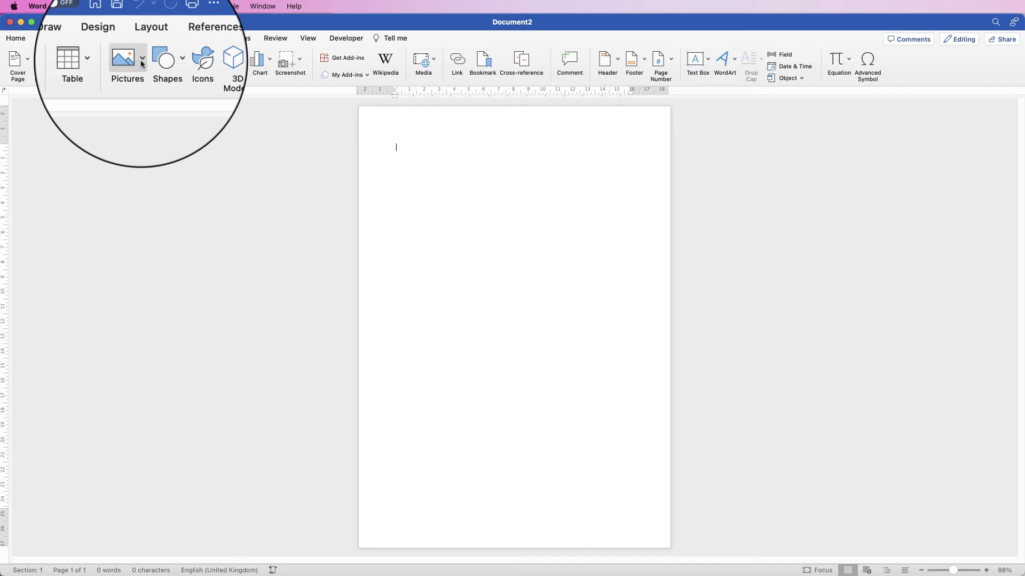
pyautogui.click(142, 62)
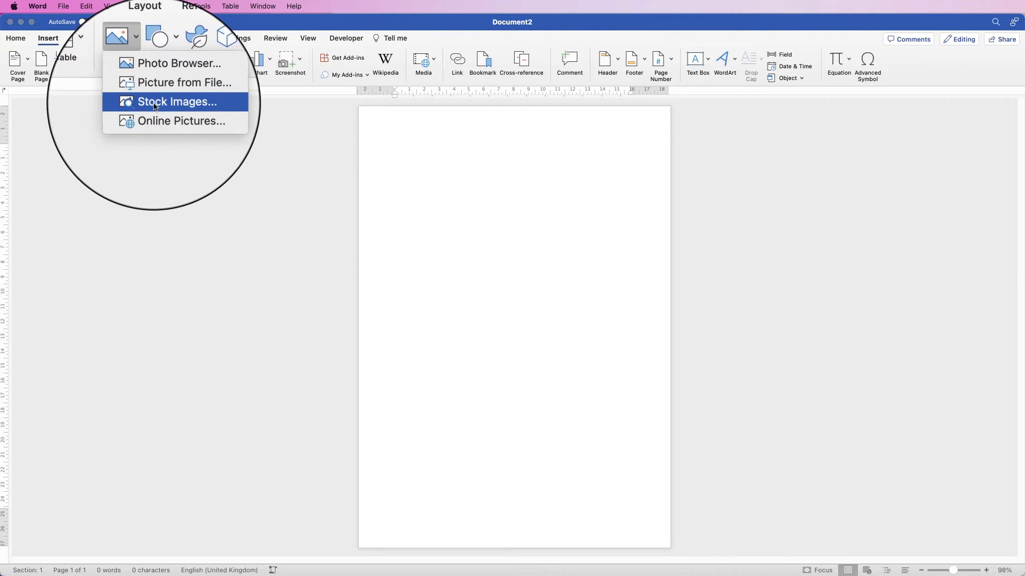
pyautogui.click(168, 98)
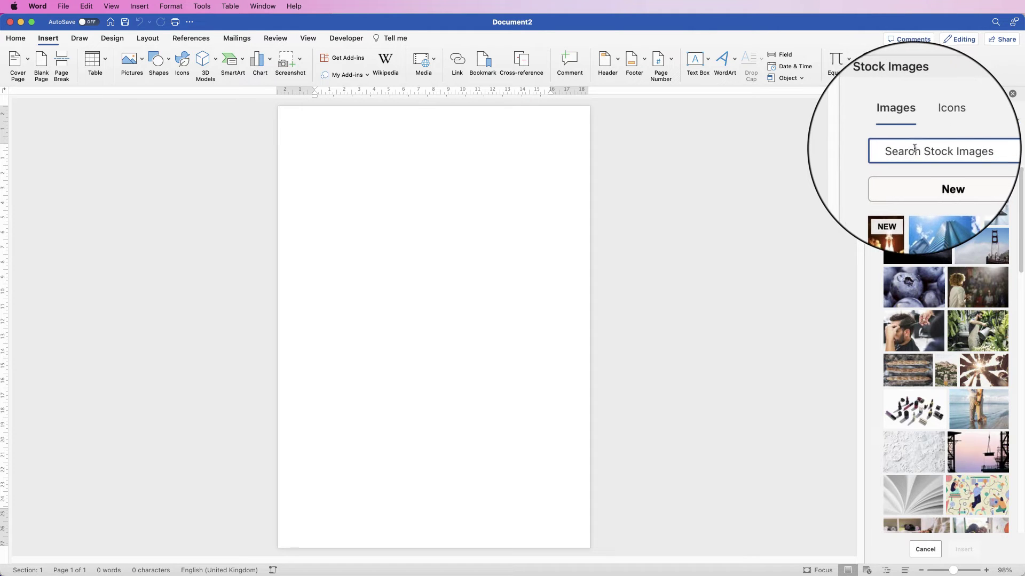
pyautogui.moveTo(1022, 199); pyautogui.dragTo(1016, 395)
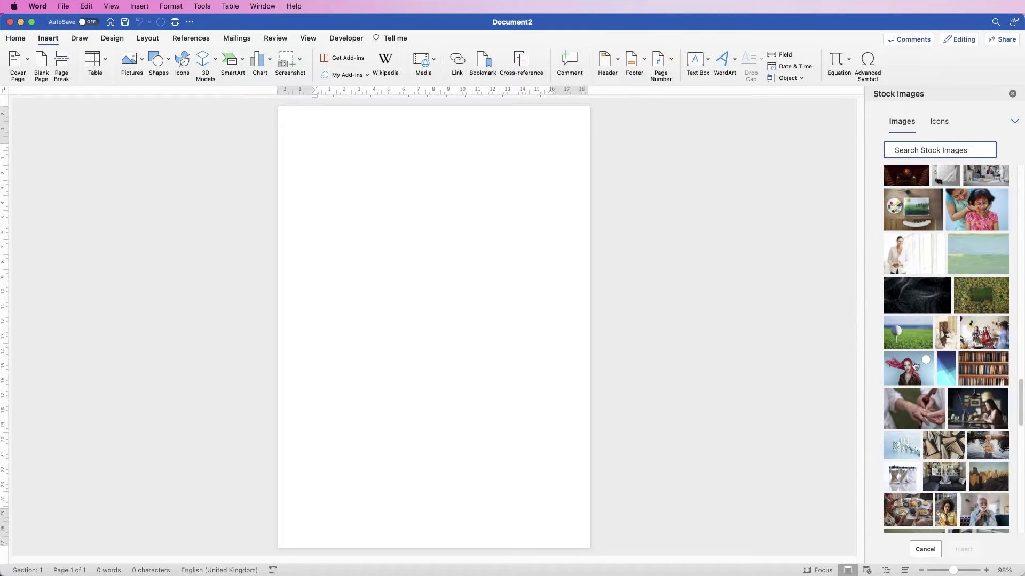
pyautogui.click(926, 361)
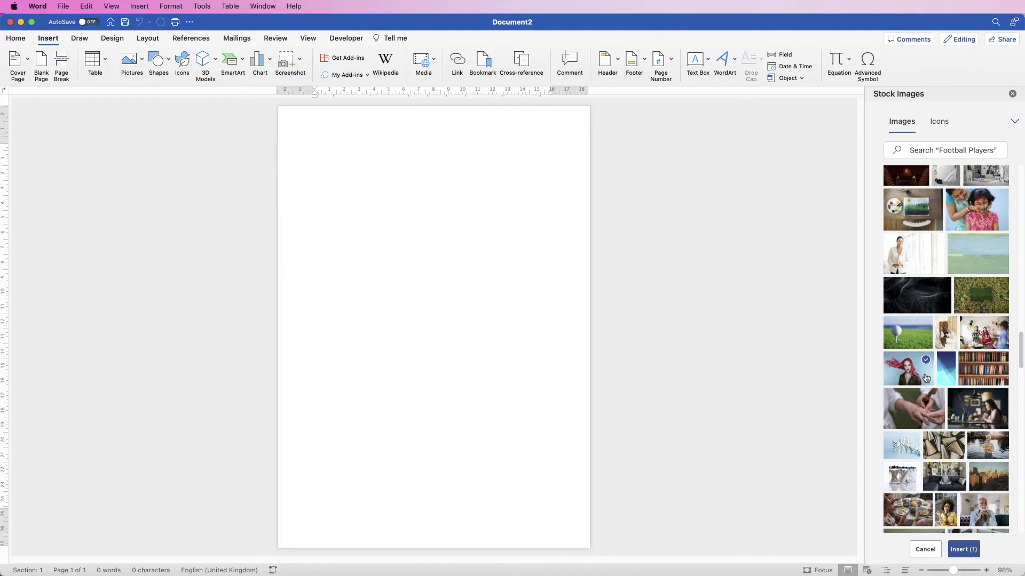
pyautogui.click(959, 550)
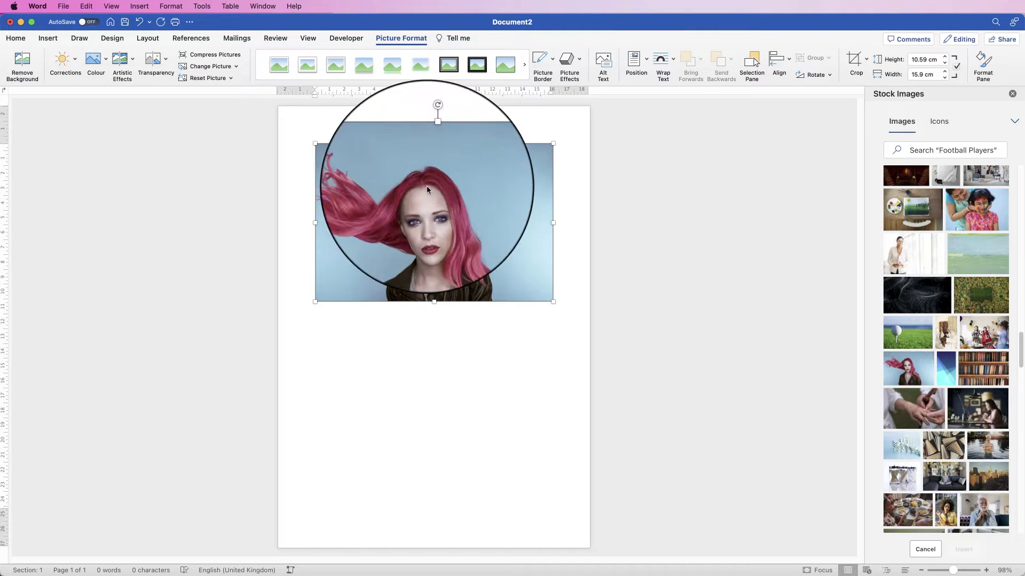
# - Set the photo's text wrapping to In Front of Text, then resize it to about 12.8 × 19.2 cm and centre it across the page
pyautogui.click(673, 62)
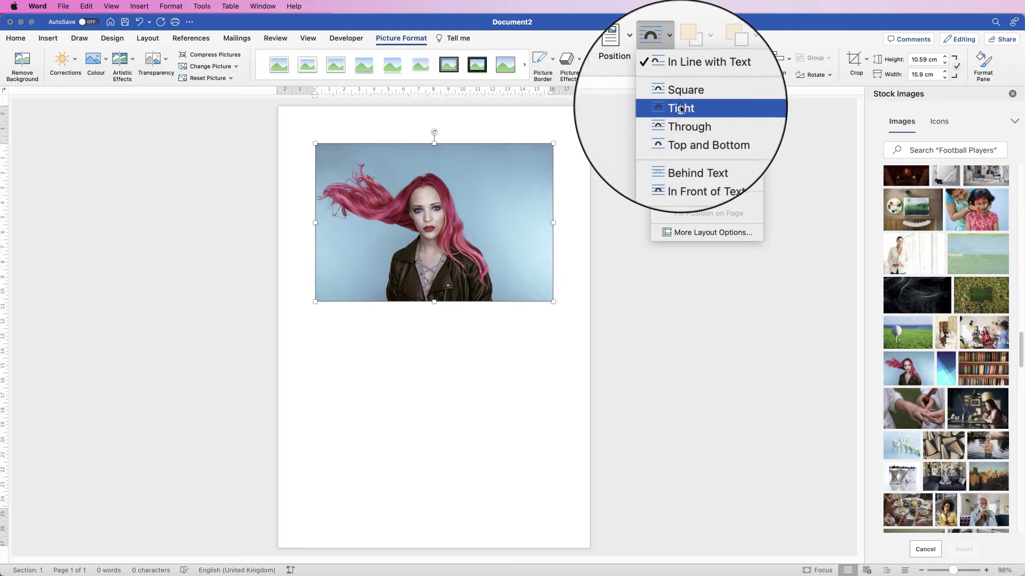
pyautogui.click(690, 162)
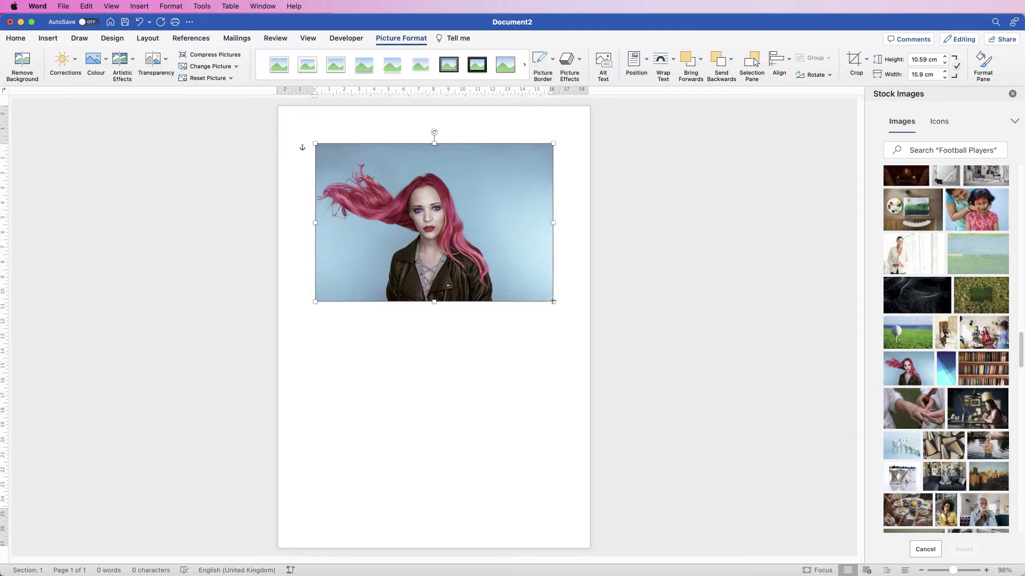
pyautogui.moveTo(553, 302); pyautogui.dragTo(671, 415)
pyautogui.moveTo(535, 348); pyautogui.dragTo(497, 468)
pyautogui.moveTo(380, 334); pyautogui.dragTo(412, 218)
pyautogui.moveTo(324, 146); pyautogui.dragTo(456, 236)
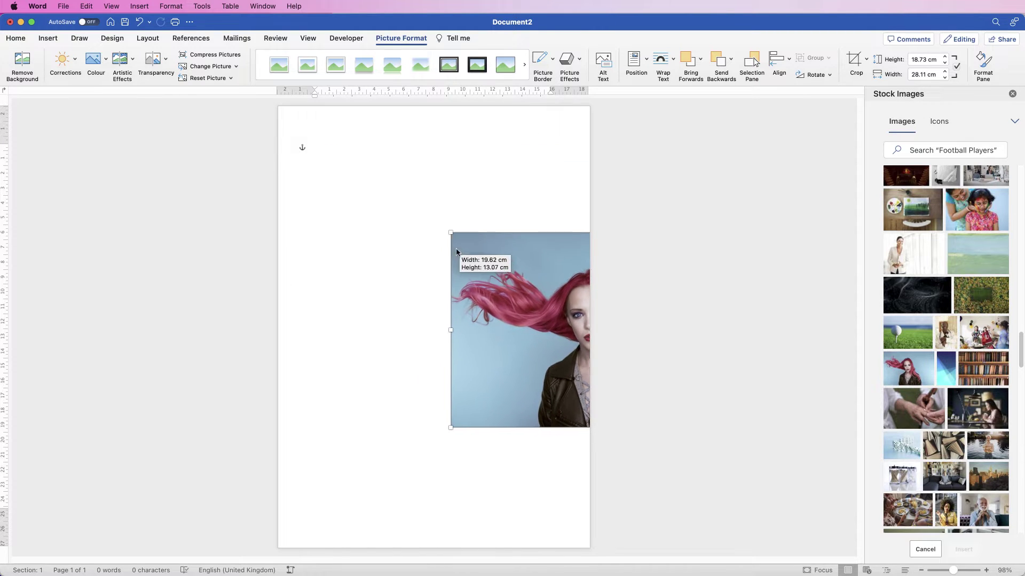
pyautogui.moveTo(532, 298); pyautogui.dragTo(371, 247)
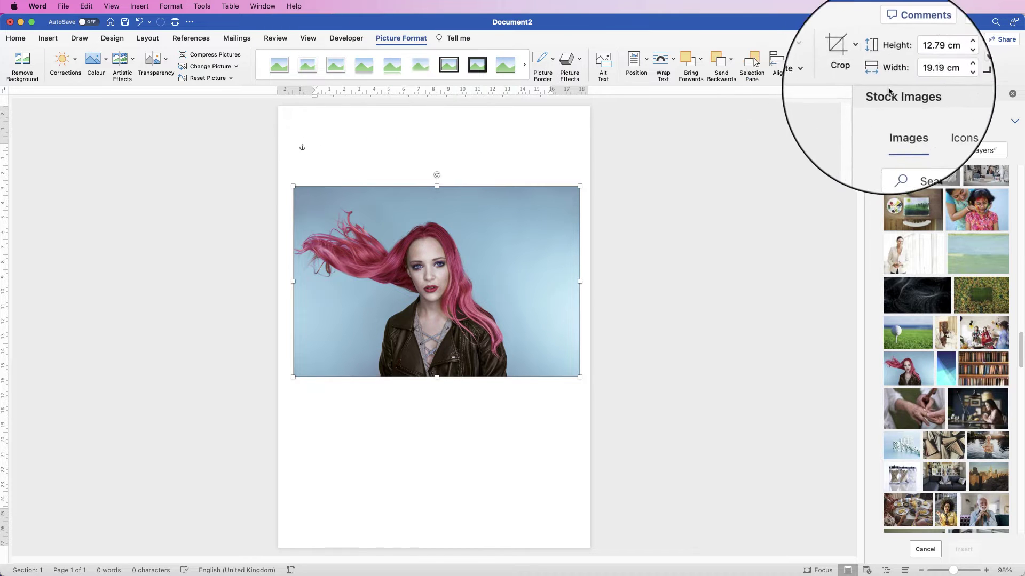
# - Crop the right side of the photo to a width of about 12 cm, cutting just beside the woman's face
pyautogui.click(854, 61)
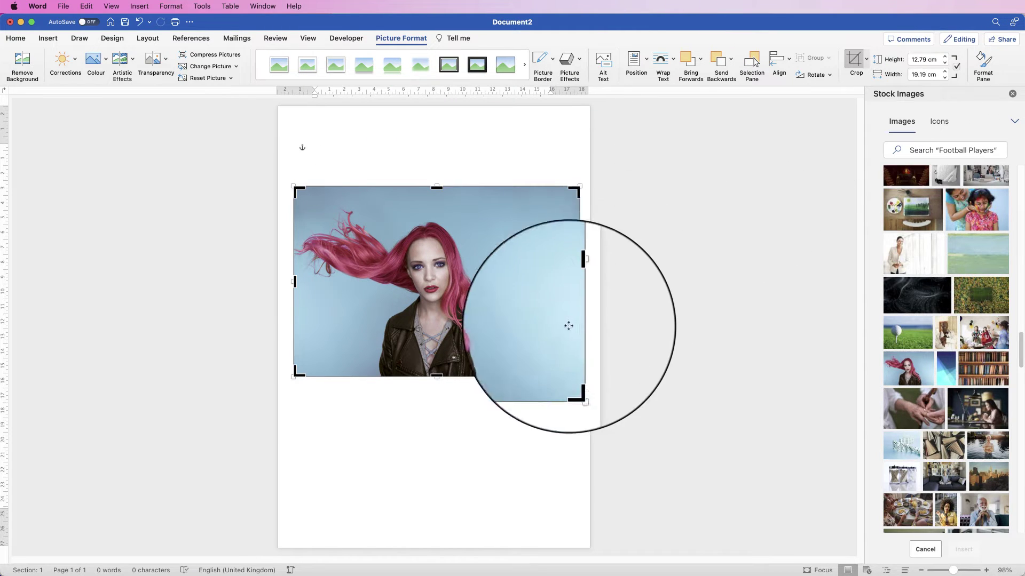
pyautogui.moveTo(579, 281); pyautogui.dragTo(472, 286)
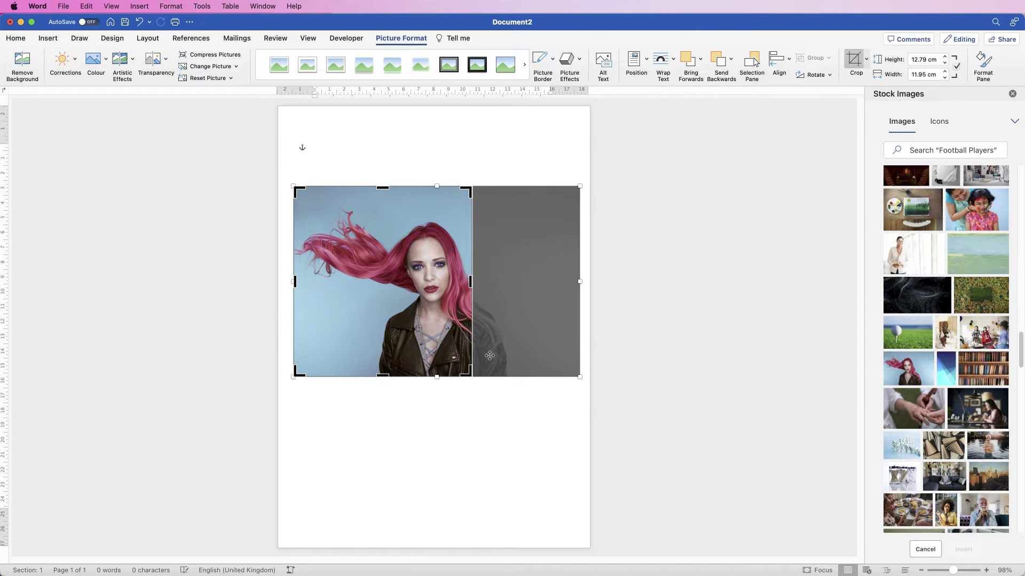
pyautogui.press('Escape')
# - Enlarge the cropped photo to about 24.5 × 22.9 cm and position it across the full page width, against the bottom edge
pyautogui.moveTo(472, 377); pyautogui.dragTo(582, 494)
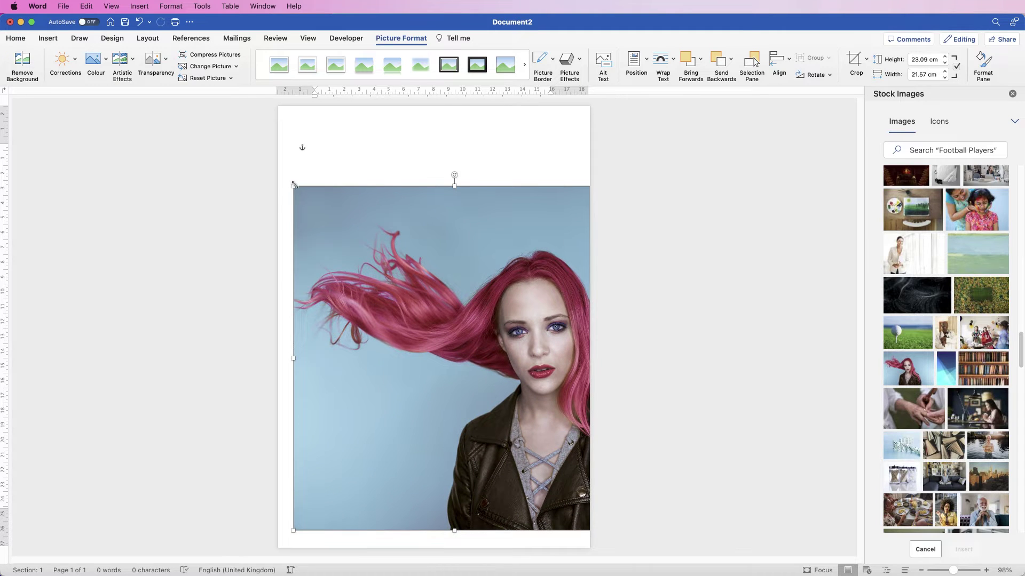
pyautogui.moveTo(294, 184); pyautogui.dragTo(278, 165)
pyautogui.moveTo(398, 275); pyautogui.dragTo(397, 305)
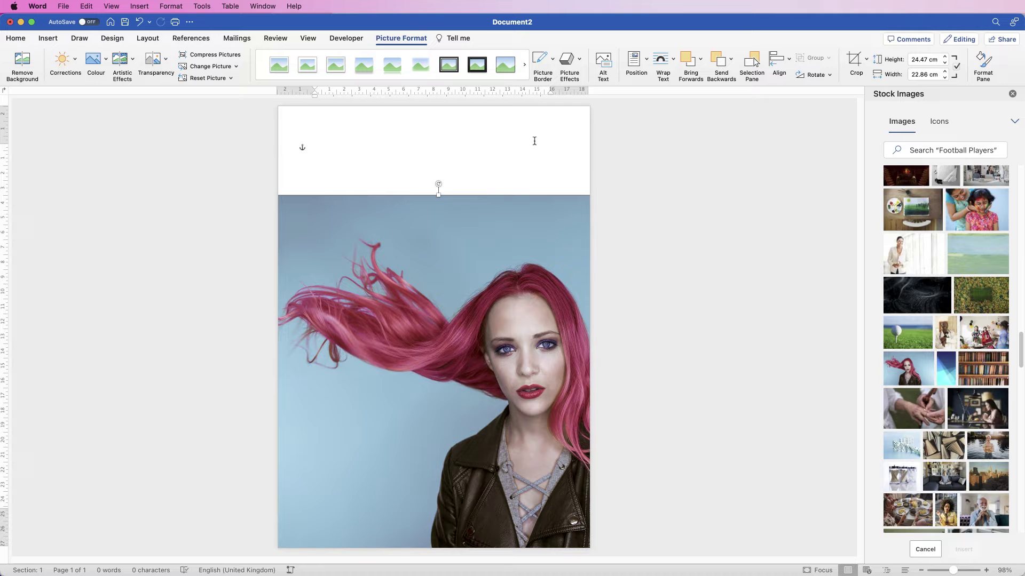
# - Draw a rectangle of about 6.4 × 22.2 cm over the blank strip above the photo, slightly overlapping the photo's upper edge
pyautogui.click(47, 37)
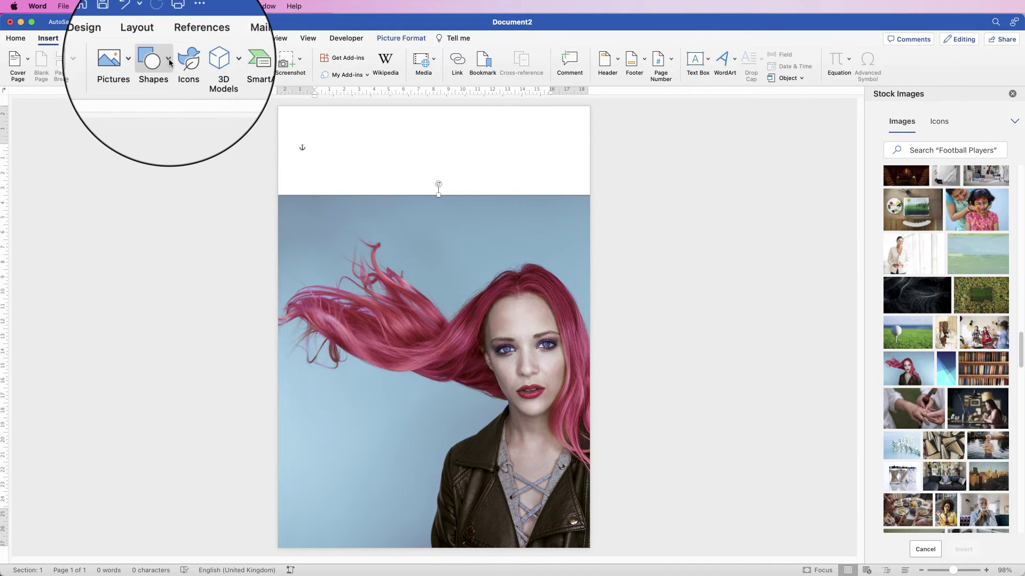
pyautogui.click(161, 62)
pyautogui.click(157, 186)
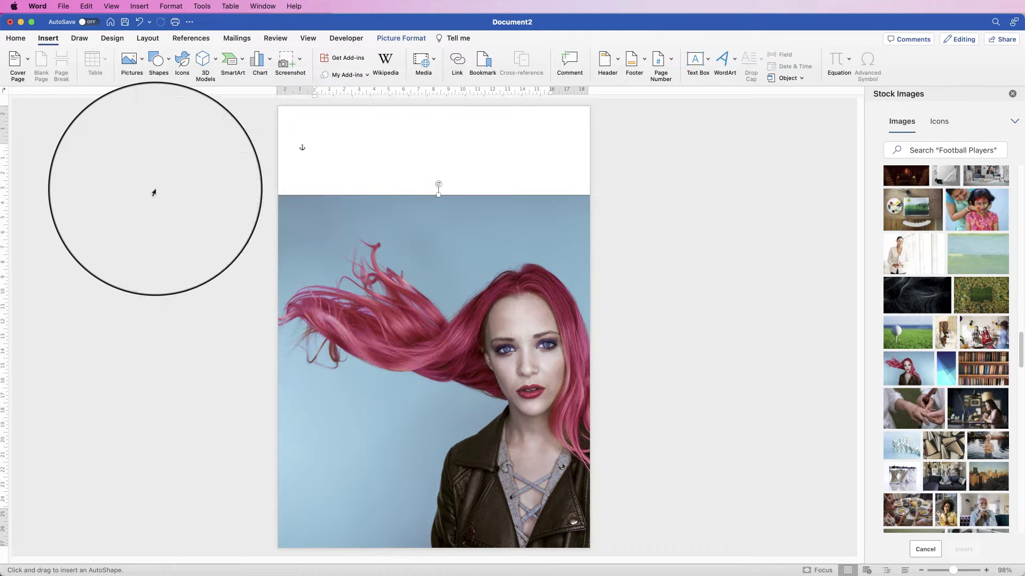
pyautogui.moveTo(279, 109); pyautogui.dragTo(587, 197)
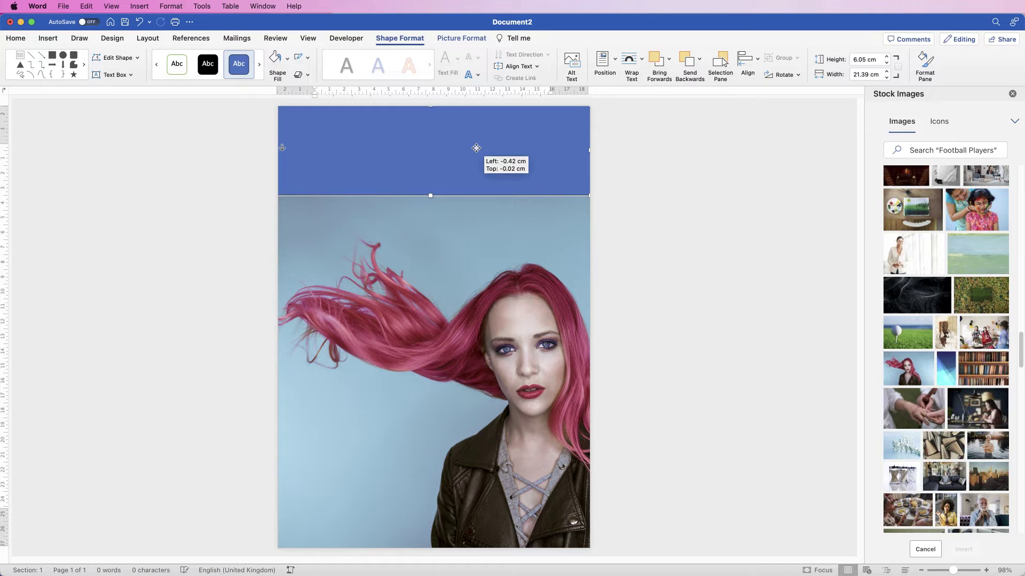
pyautogui.moveTo(428, 194); pyautogui.dragTo(449, 201)
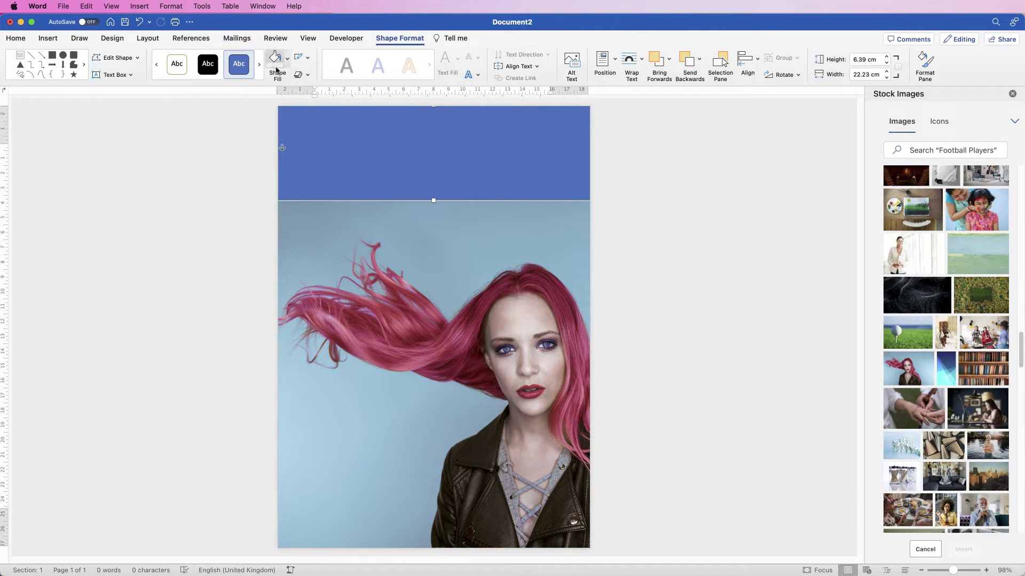
# - Remove the rectangle's outline and switch its fill to a gradient fill
pyautogui.click(308, 60)
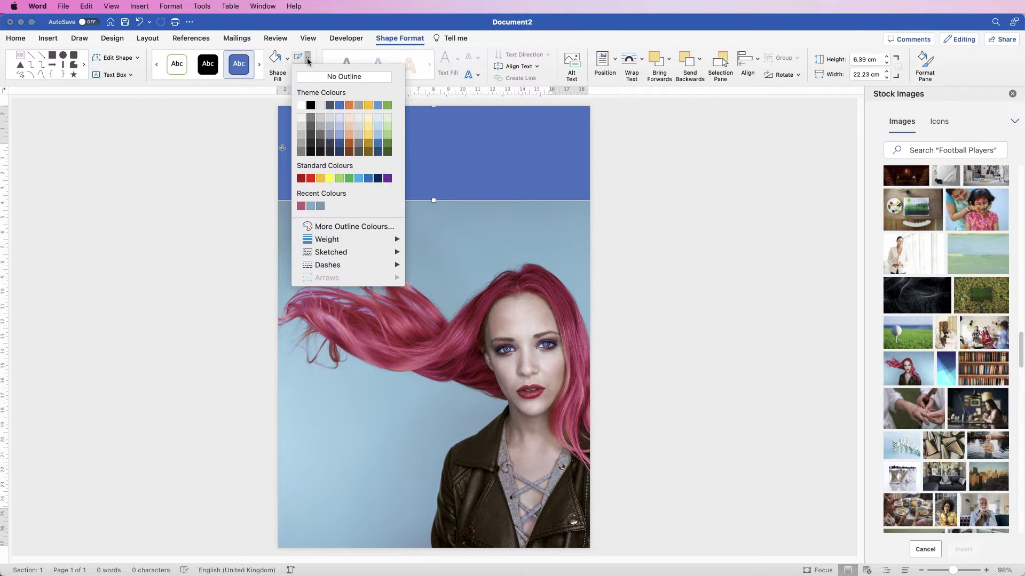
pyautogui.click(308, 79)
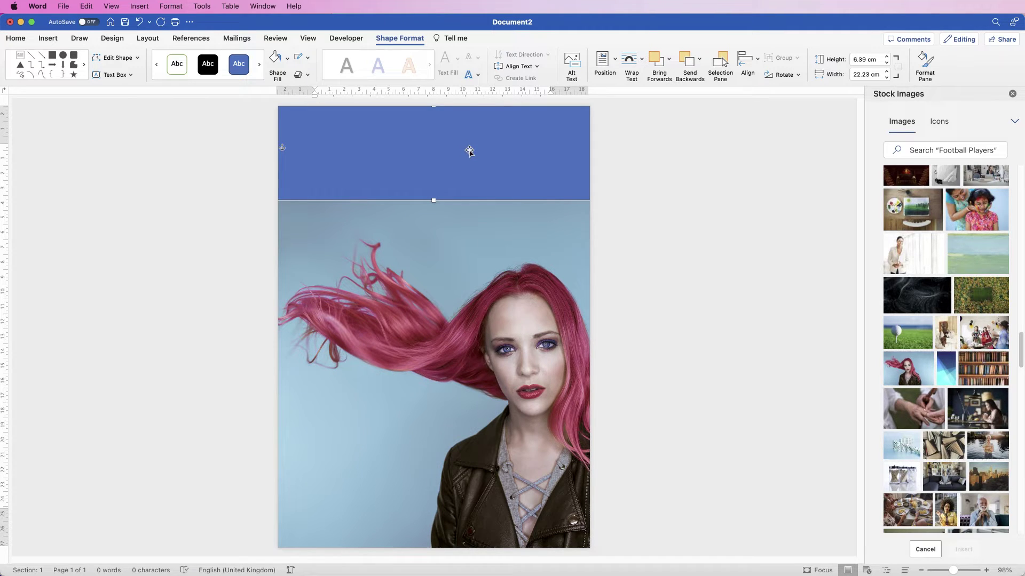
pyautogui.click(288, 62)
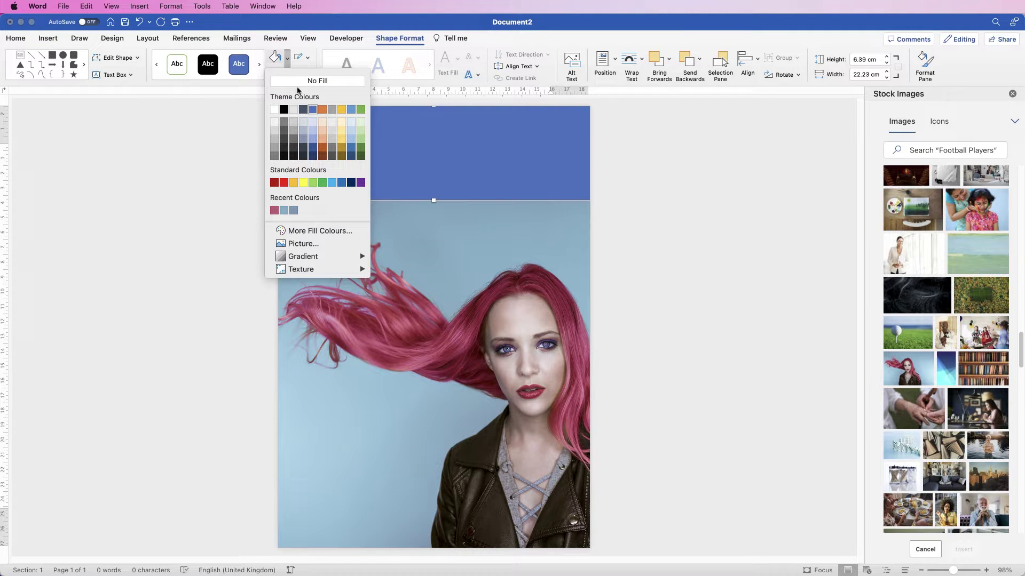
pyautogui.moveTo(296, 262)
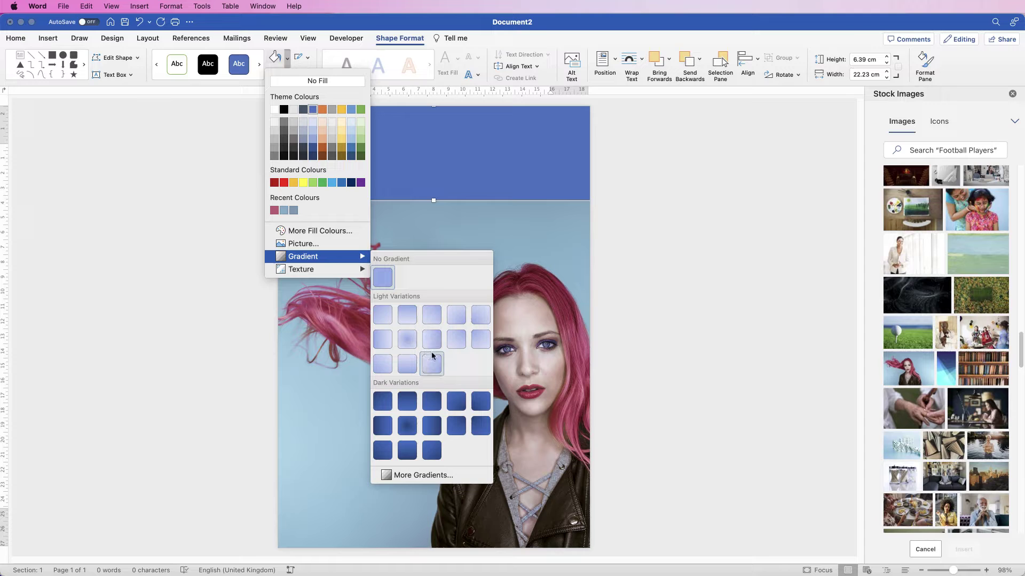
pyautogui.click(411, 476)
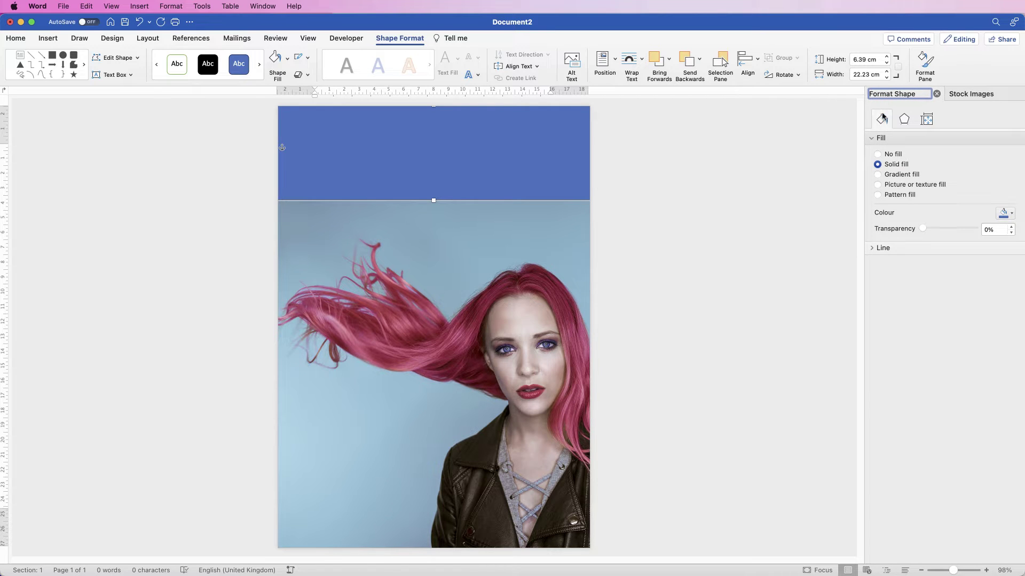
pyautogui.click(878, 174)
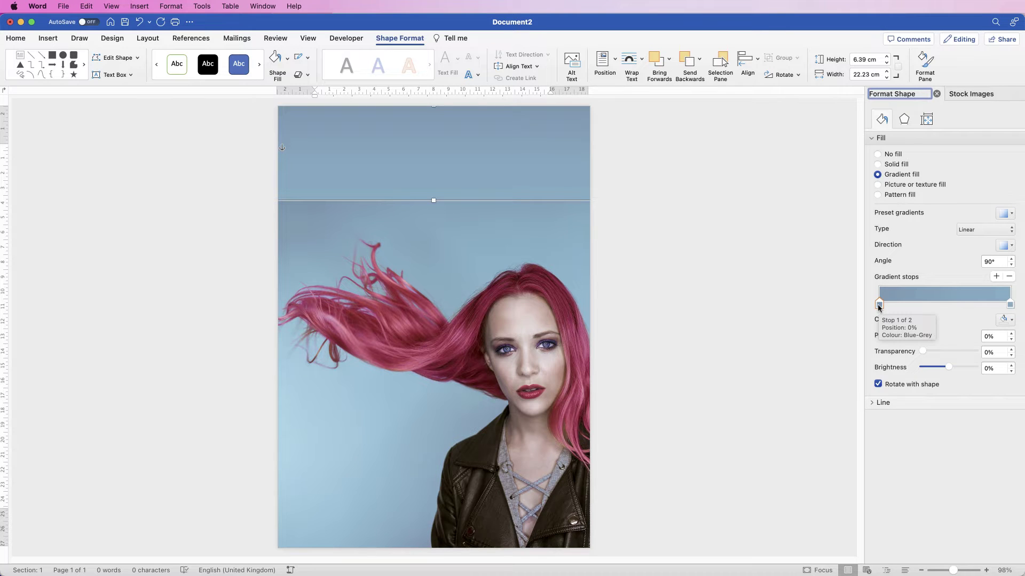
# - Colour the first gradient stop by sampling the blue-grey background near the photo's upper-left corner, then fine-tune its hue and brightness
pyautogui.click(1012, 320)
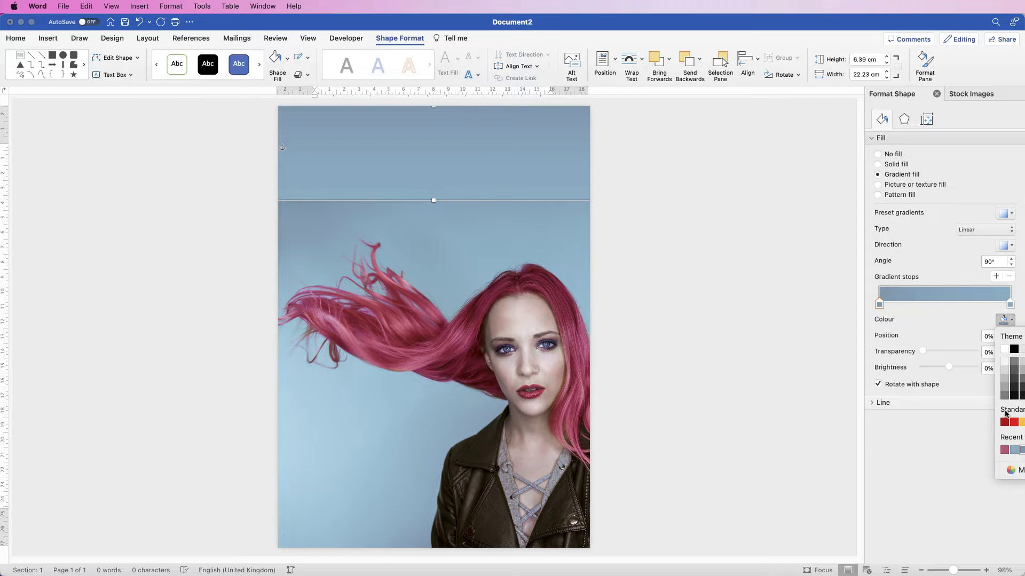
pyautogui.click(1011, 473)
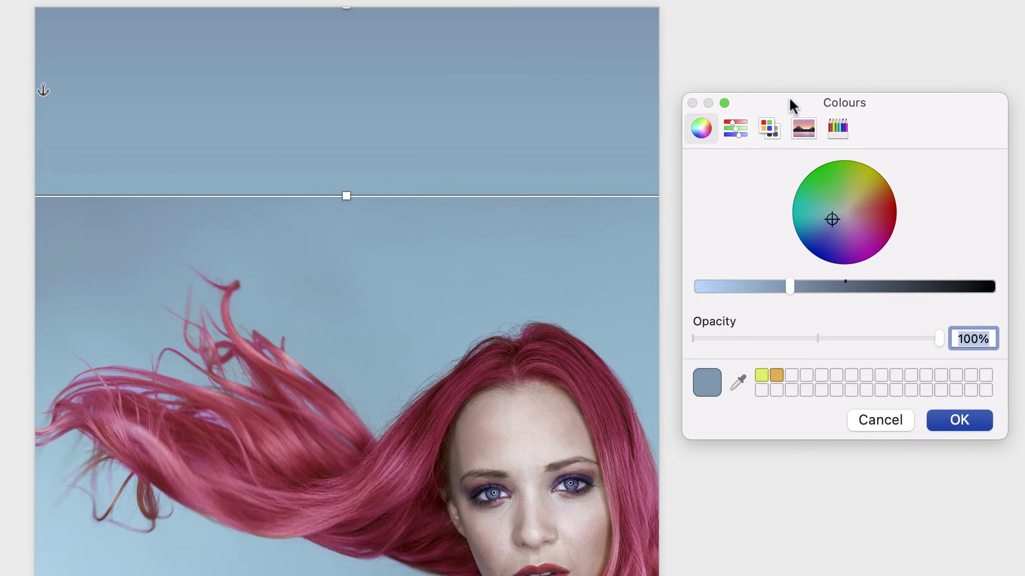
pyautogui.moveTo(790, 97); pyautogui.dragTo(782, 16)
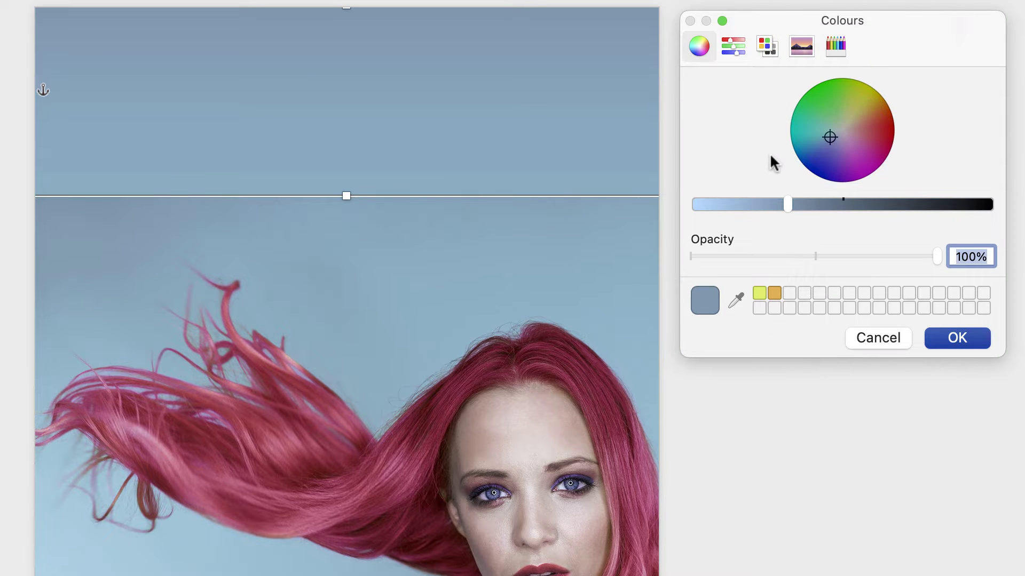
pyautogui.click(736, 300)
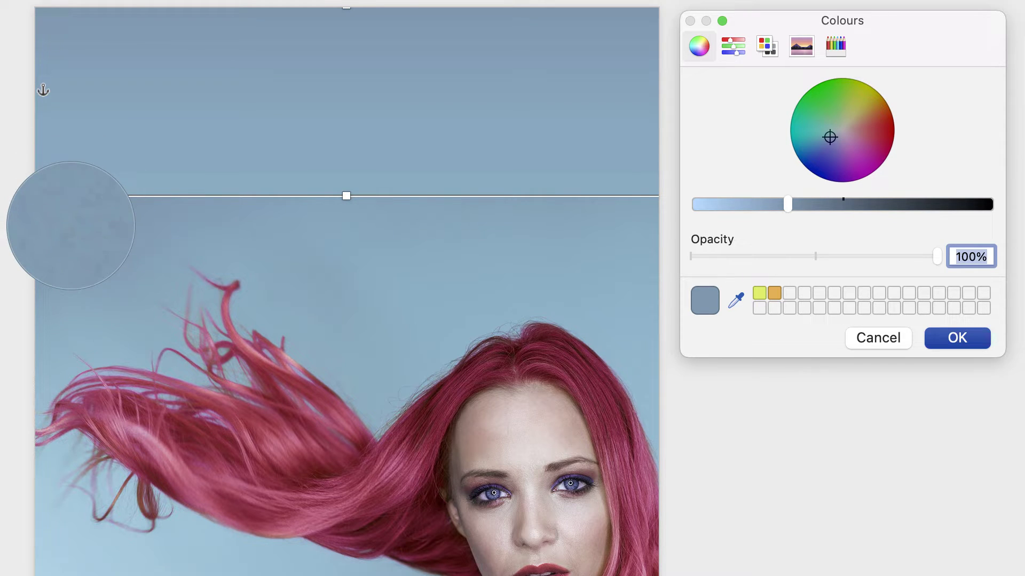
pyautogui.click(69, 225)
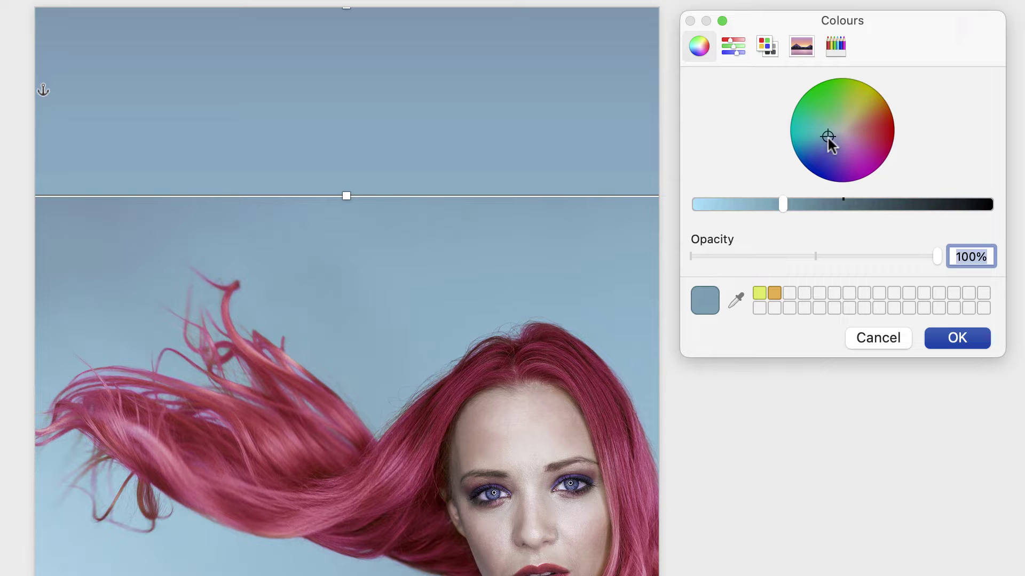
pyautogui.moveTo(827, 137)
pyautogui.mouseDown()
pyautogui.moveTo(835, 146)
pyautogui.moveTo(858, 140)
pyautogui.moveTo(850, 109)
pyautogui.moveTo(819, 129)
pyautogui.moveTo(825, 149)
pyautogui.moveTo(822, 141)
pyautogui.mouseUp()
pyautogui.moveTo(780, 202)
pyautogui.mouseDown()
pyautogui.moveTo(693, 206)
pyautogui.moveTo(778, 206)
pyautogui.mouseUp()
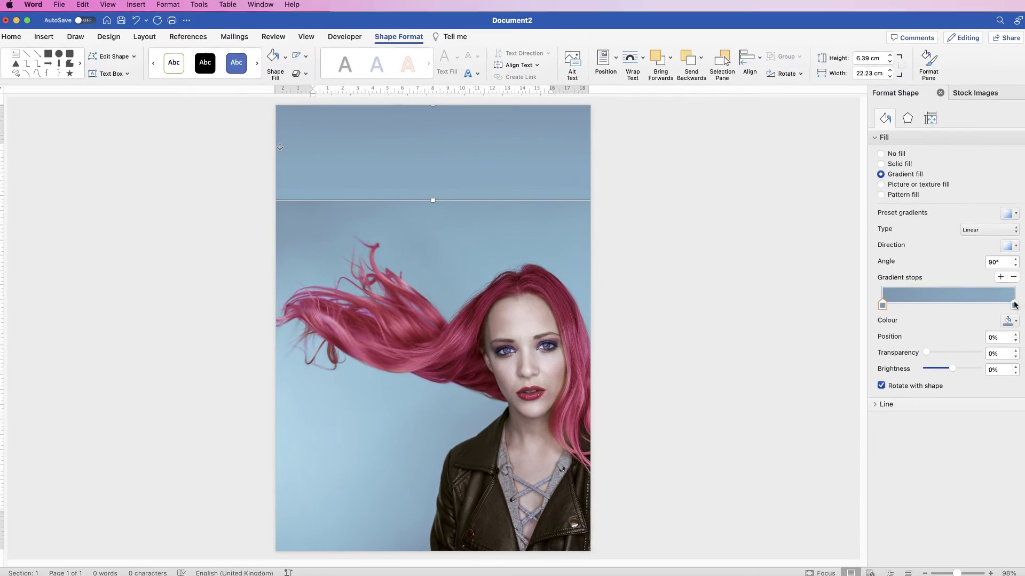
# - Colour the last gradient stop of the strip by sampling the blue background near the photo's upper-right corner
pyautogui.click(1010, 305)
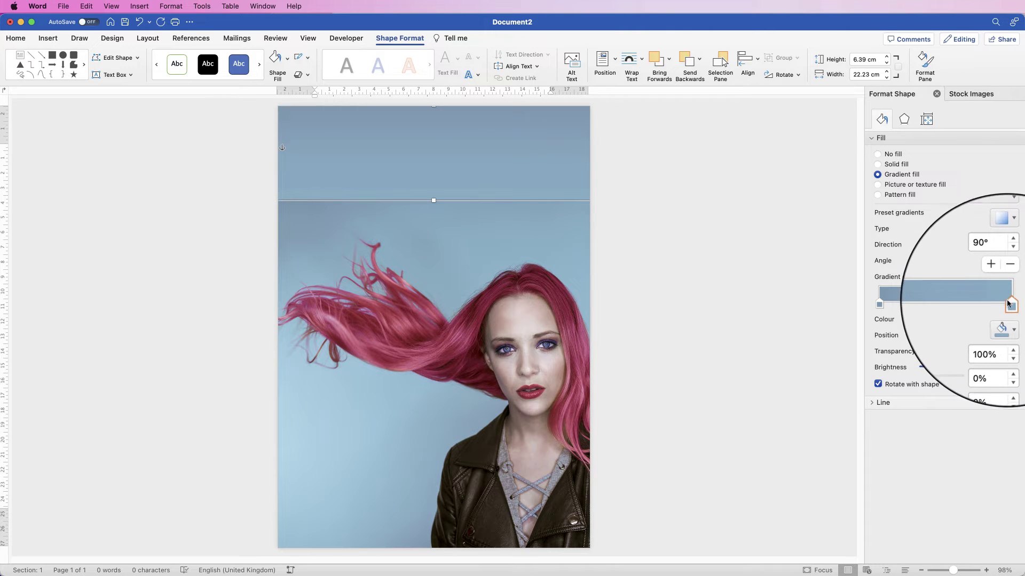
pyautogui.click(1012, 325)
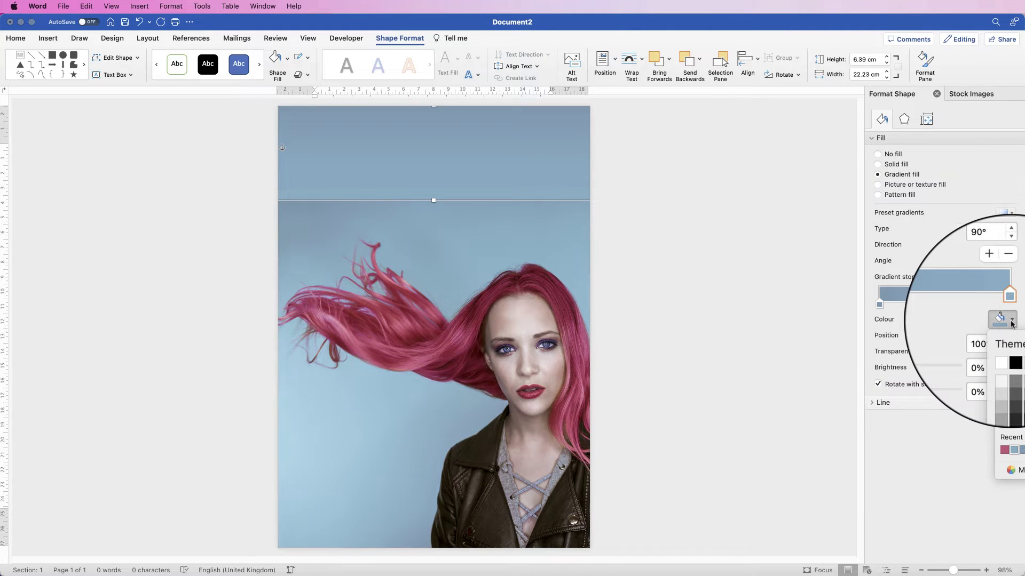
pyautogui.click(1017, 471)
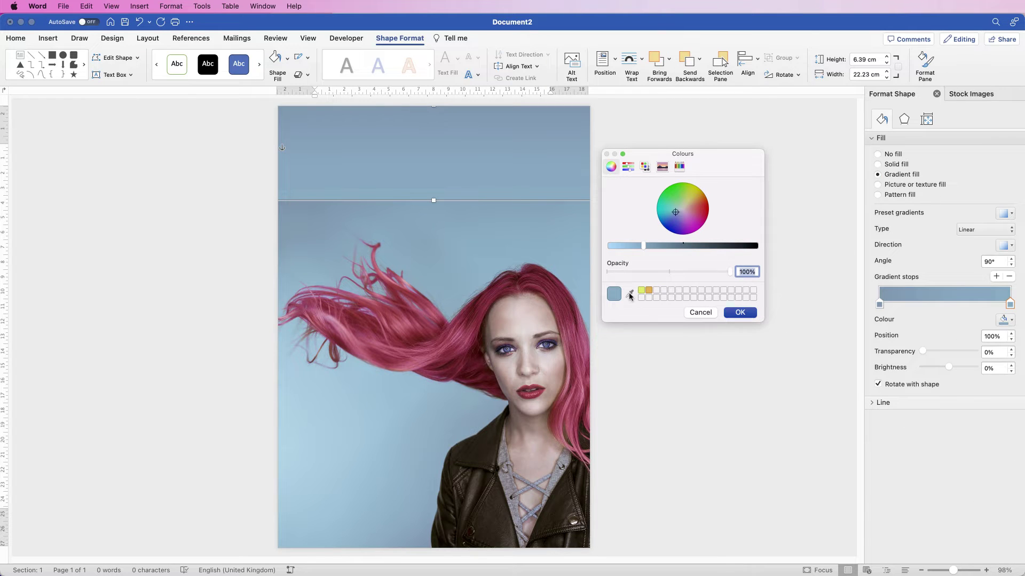
pyautogui.click(630, 294)
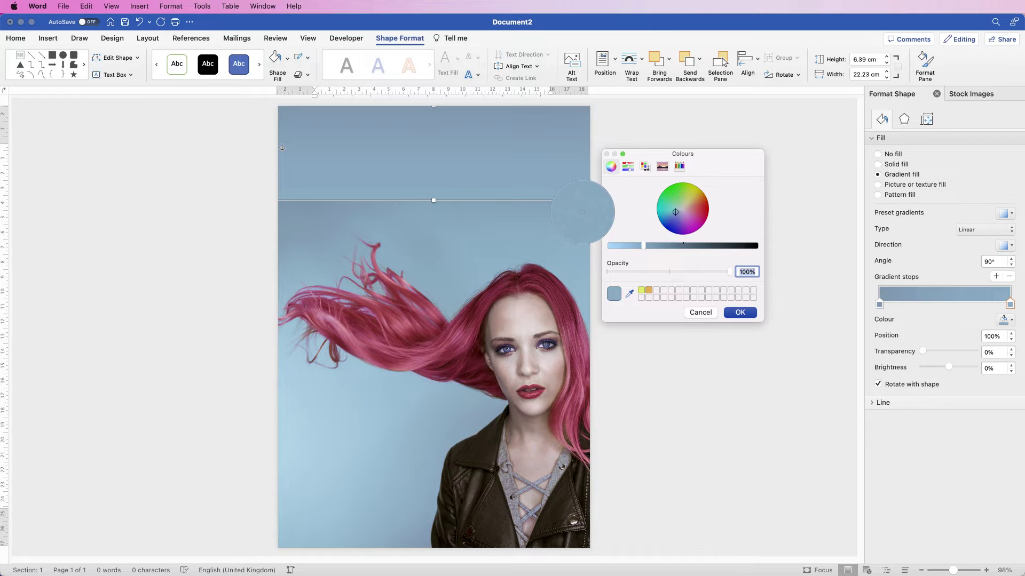
pyautogui.click(582, 211)
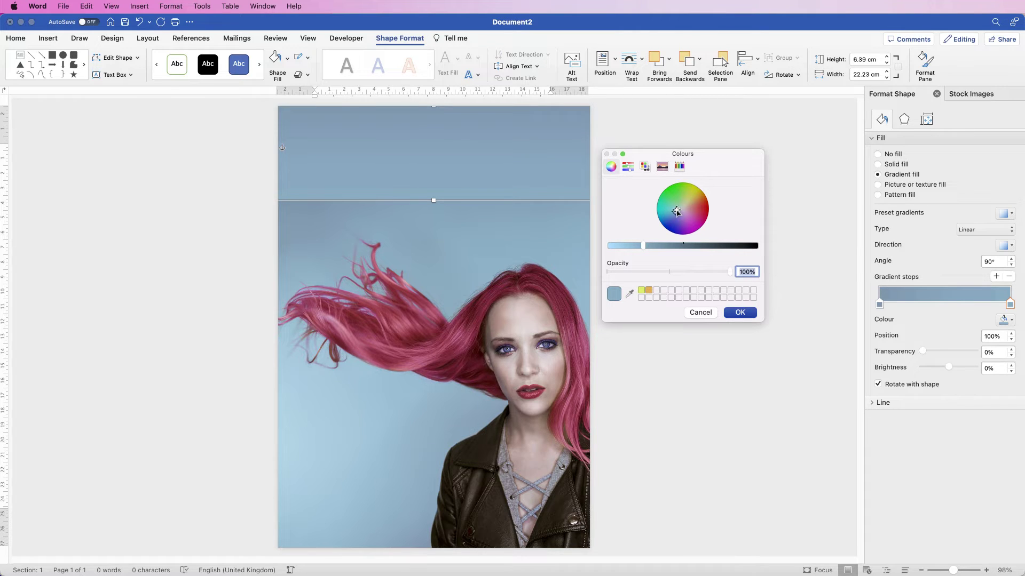
pyautogui.click(709, 313)
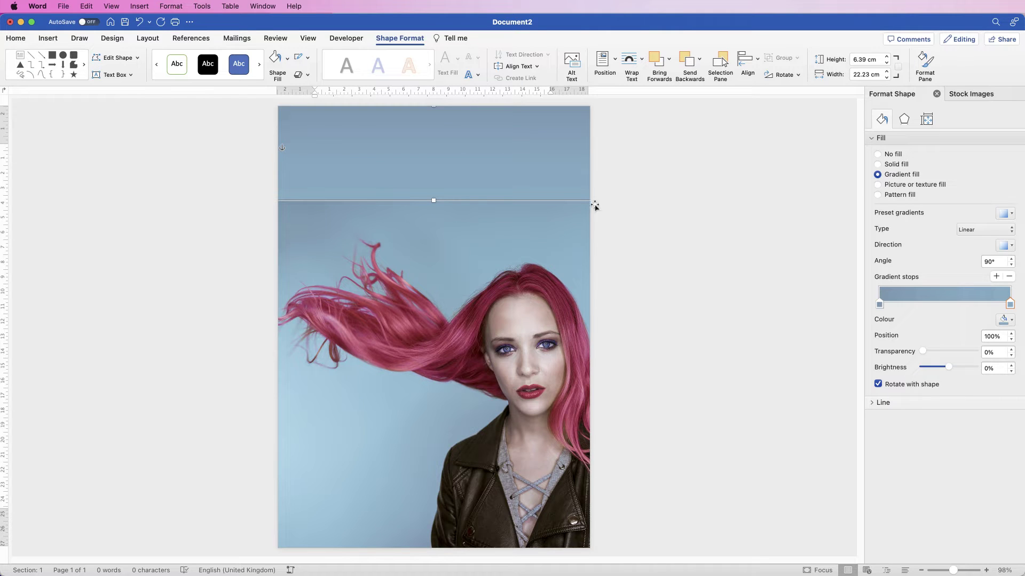
pyautogui.click(611, 208)
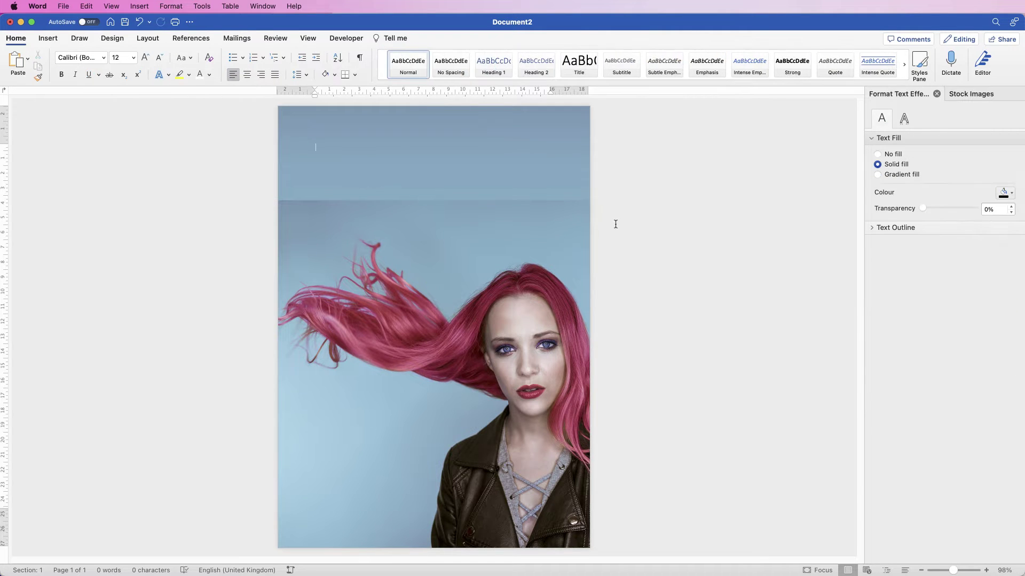
# - Change the background strip's linear gradient direction so it runs left to right at 0°
pyautogui.click(526, 159)
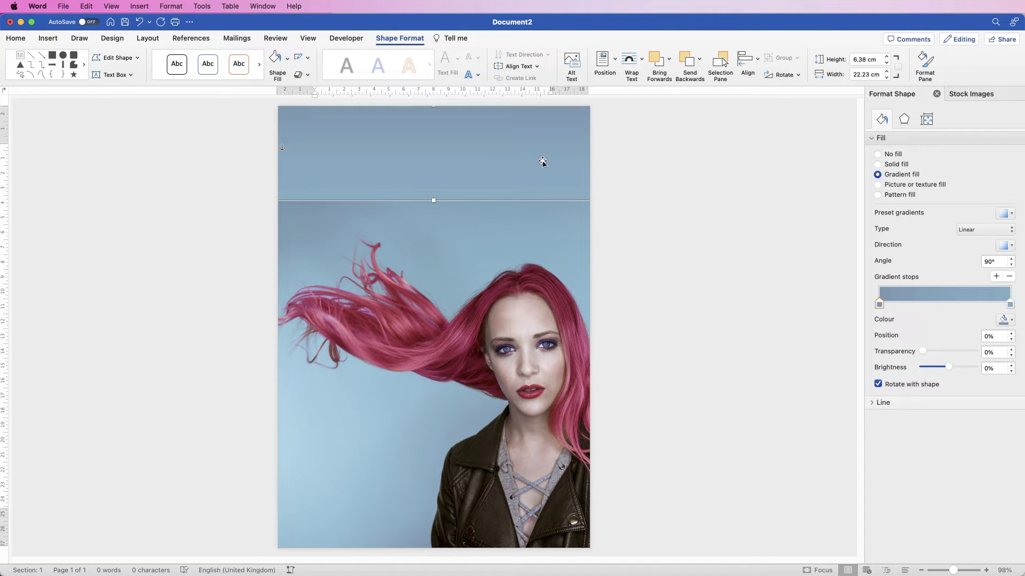
pyautogui.click(1011, 246)
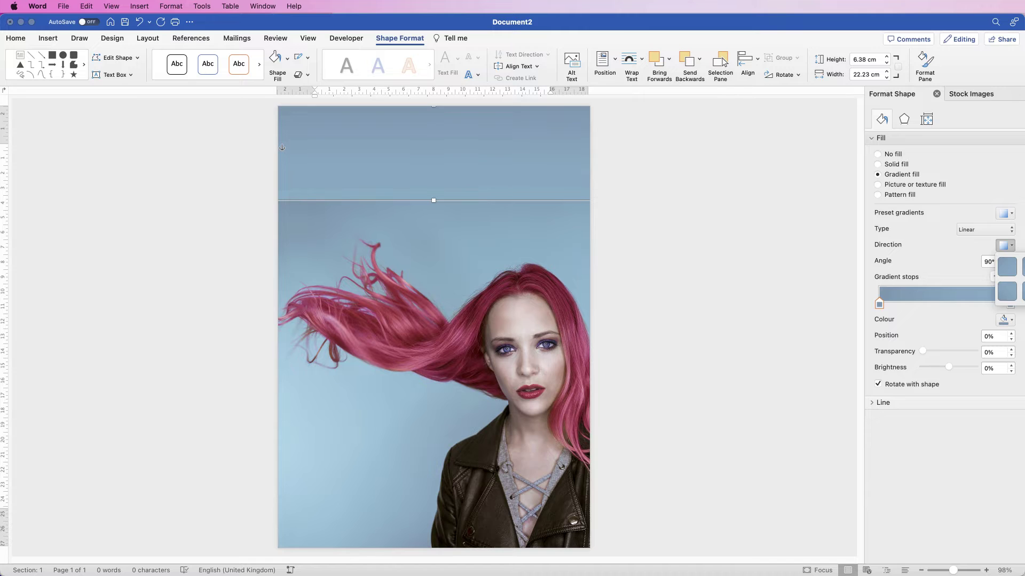
pyautogui.click(1007, 292)
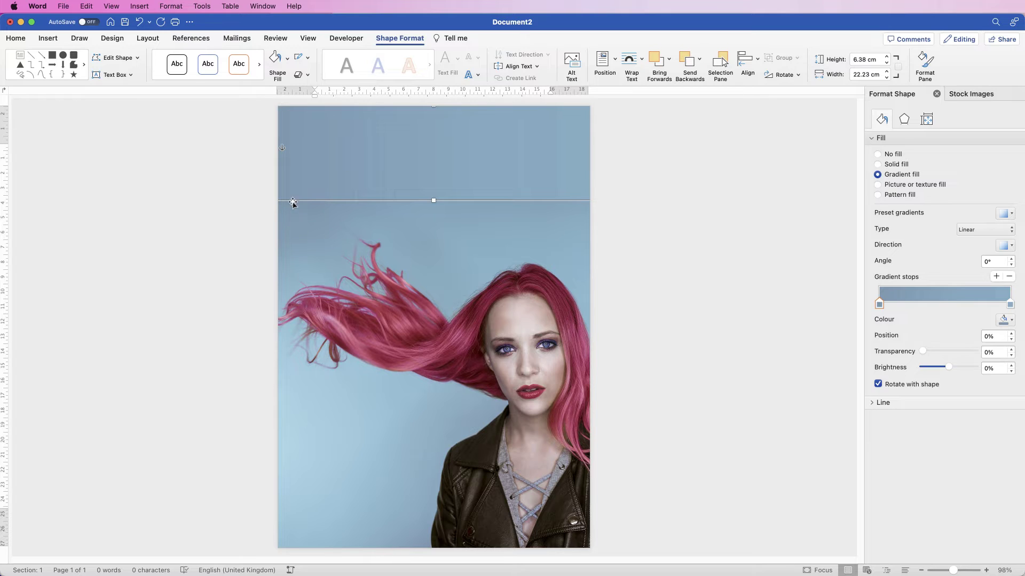
pyautogui.click(632, 163)
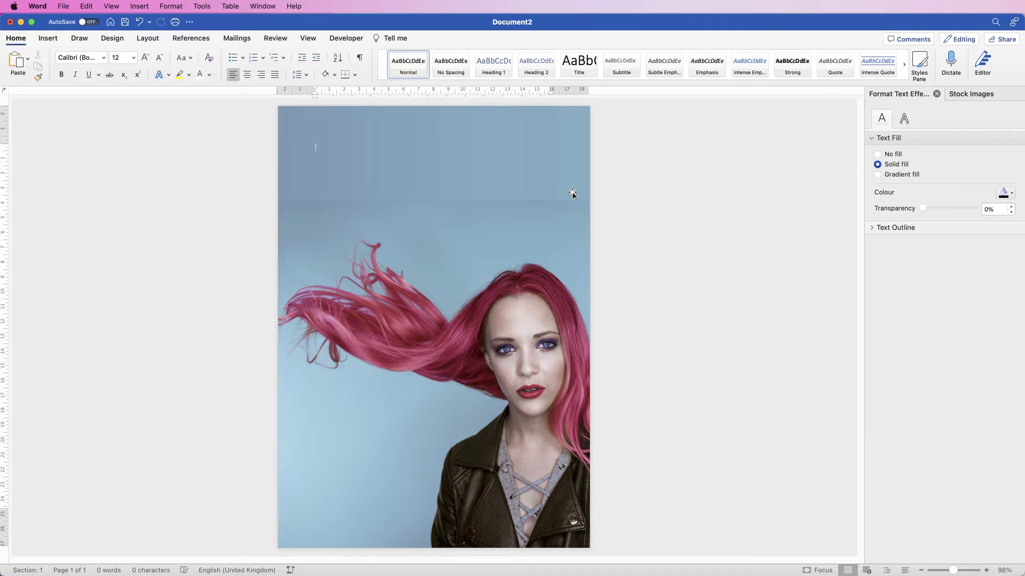
# - Insert a solid black WordArt title reading BEAUTY and enlarge its box to about 9.8 × 17.2 cm over the upper page
pyautogui.click(47, 38)
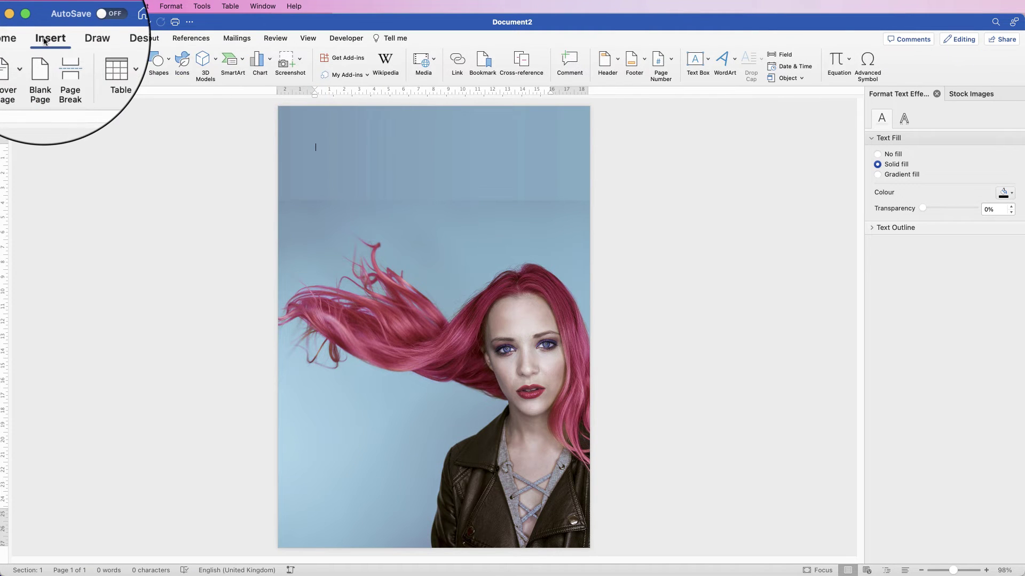
pyautogui.click(723, 70)
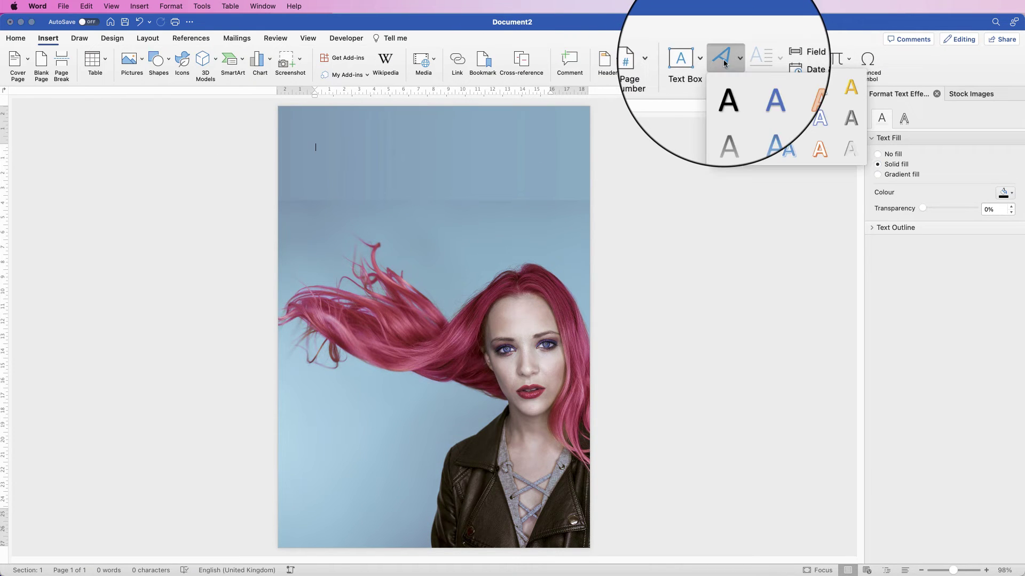
pyautogui.click(721, 99)
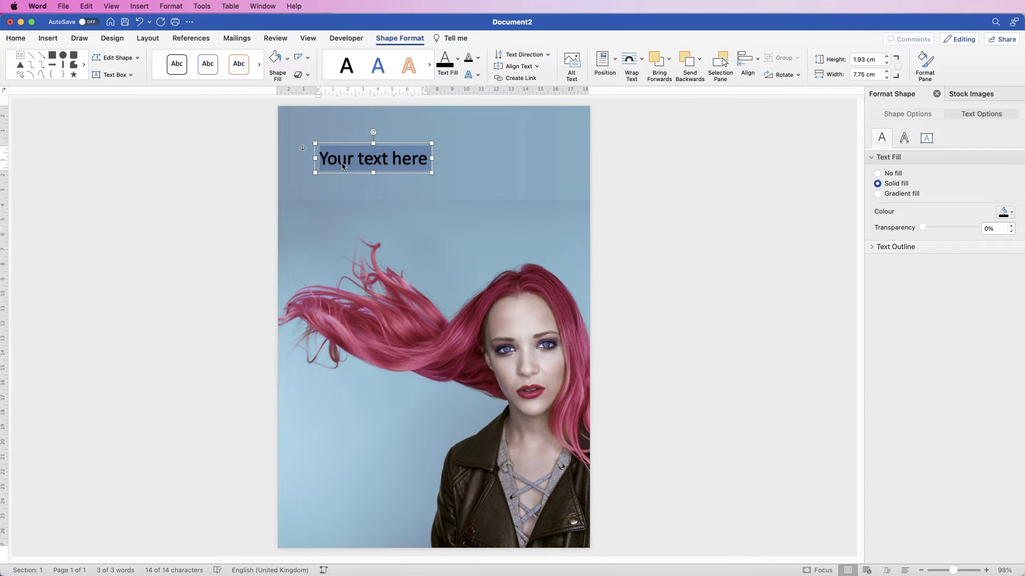
pyautogui.write('BEAUTY')
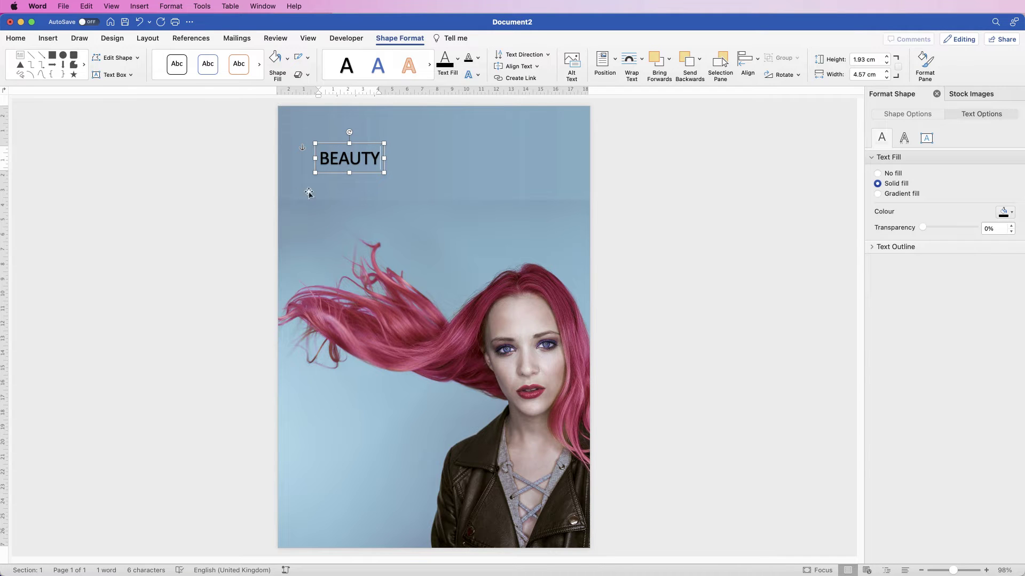
pyautogui.moveTo(385, 172); pyautogui.dragTo(562, 276)
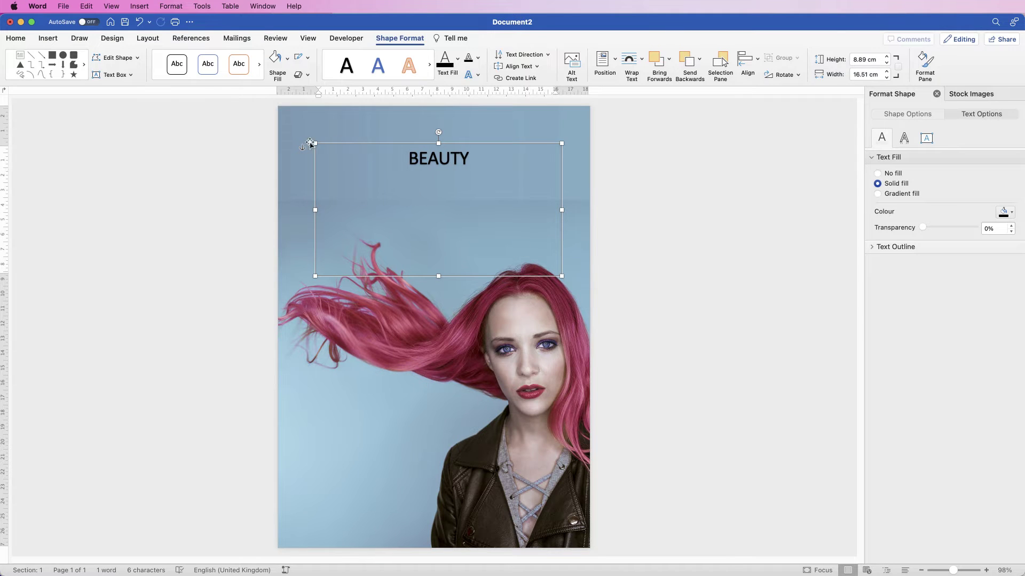
pyautogui.moveTo(314, 144); pyautogui.dragTo(305, 129)
# - Set the BEAUTY title's font to Abadi MT and its text colour to white
pyautogui.click(467, 153)
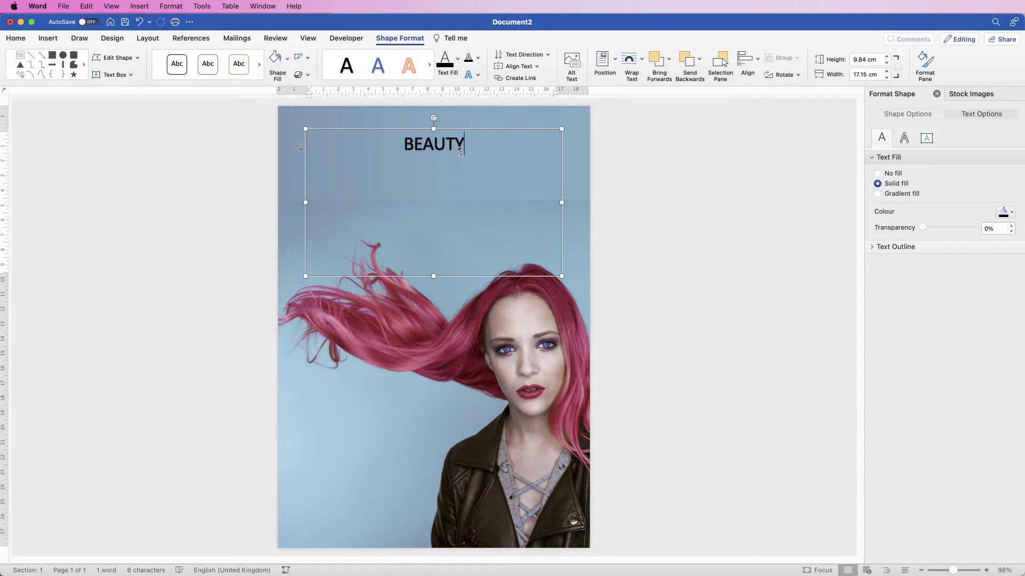
pyautogui.doubleClick(462, 150)
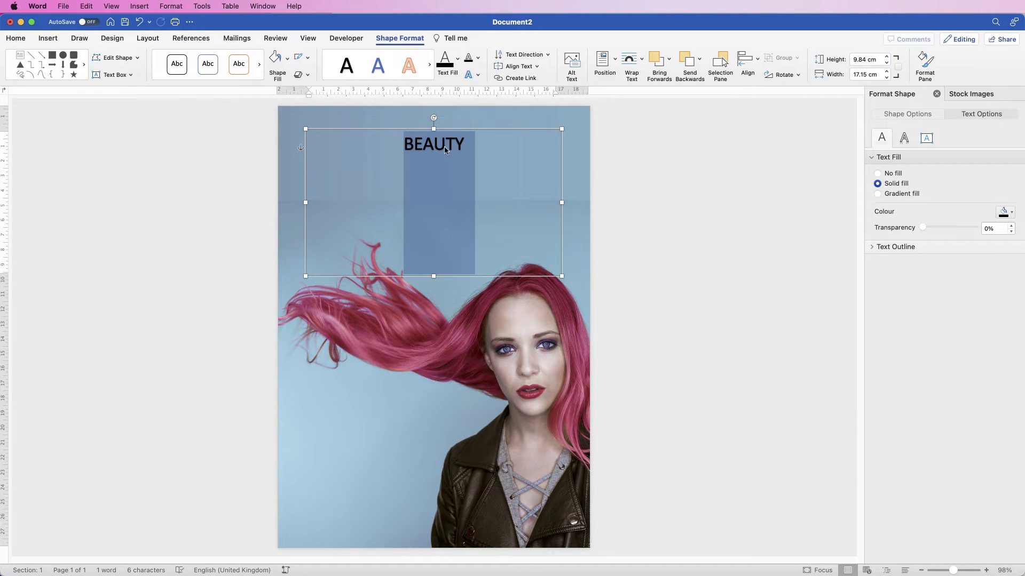
pyautogui.click(17, 41)
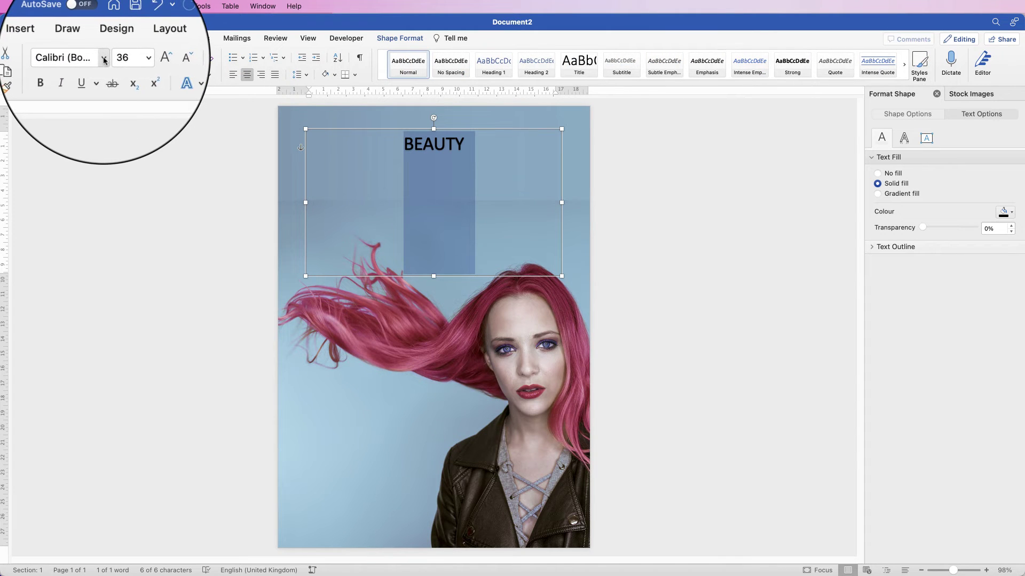
pyautogui.click(104, 58)
pyautogui.moveTo(87, 152)
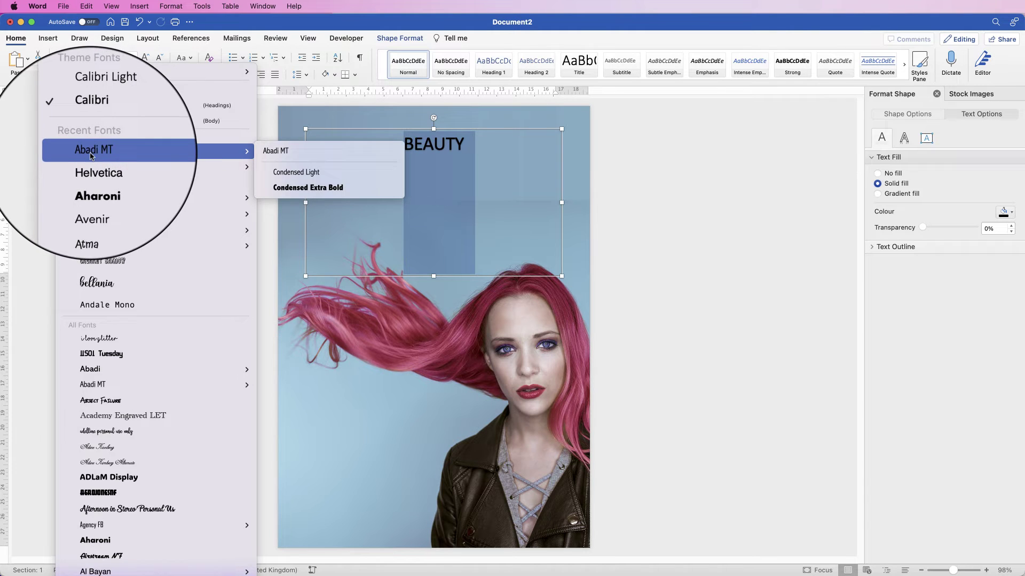
pyautogui.click(87, 152)
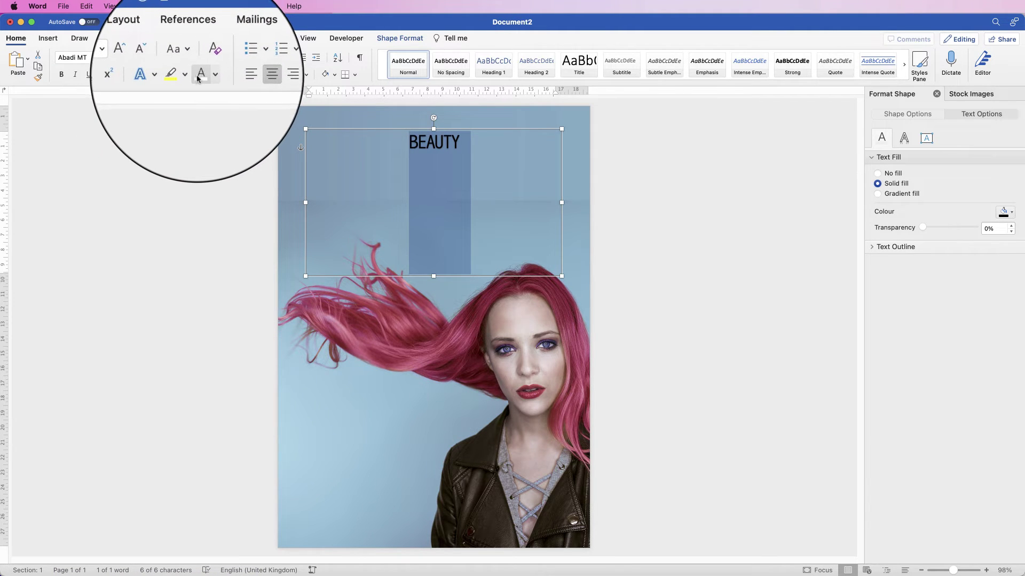
pyautogui.click(199, 77)
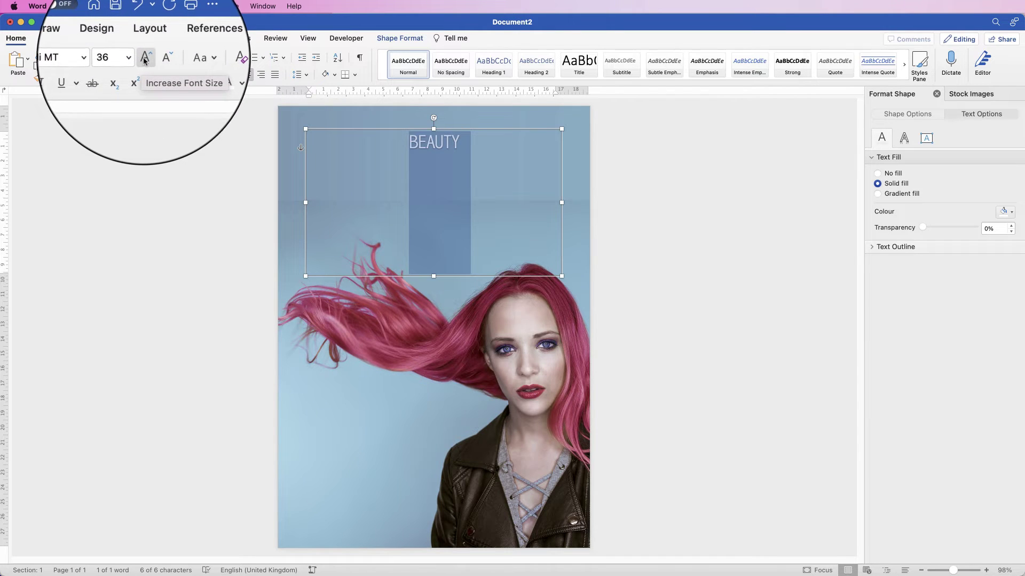
# - Increase the BEAUTY title's font size to 160 and move its box slightly up the page
pyautogui.click(146, 59)
pyautogui.click(145, 58)
pyautogui.click(146, 59)
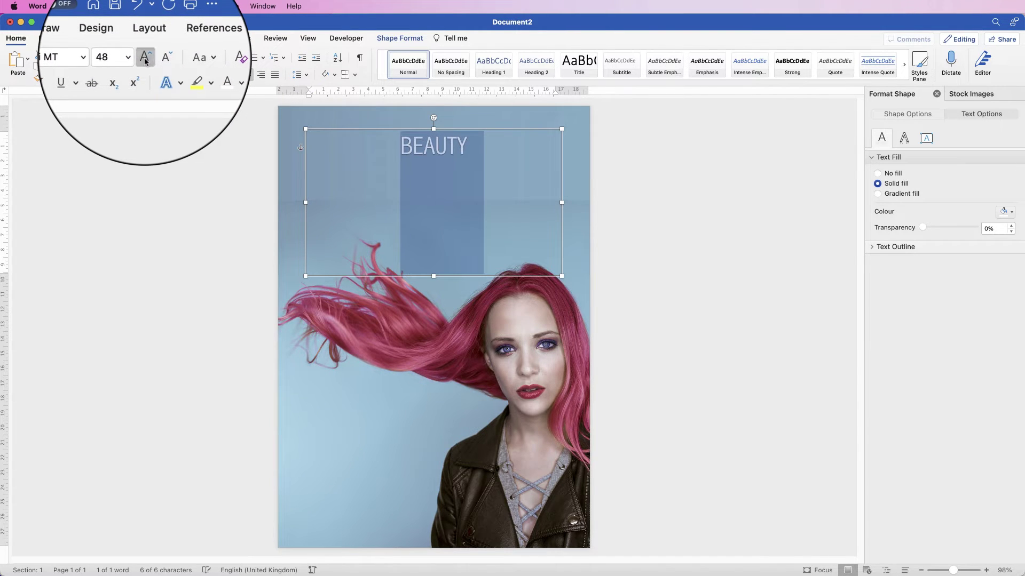
pyautogui.click(146, 59)
pyautogui.click(146, 59)
pyautogui.click(146, 59)
pyautogui.click(146, 59)
pyautogui.click(145, 60)
pyautogui.click(145, 59)
pyautogui.click(145, 59)
pyautogui.click(145, 59)
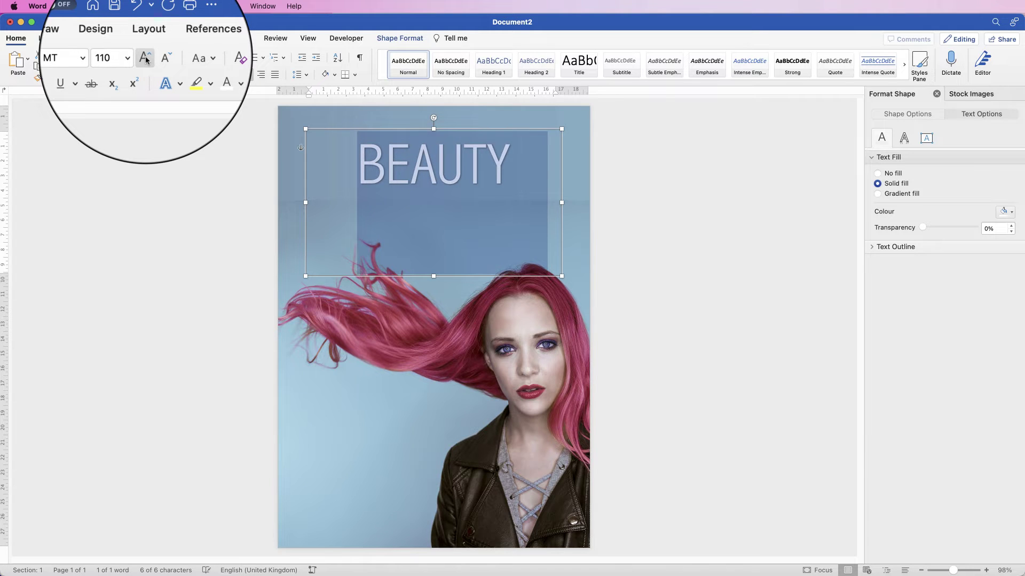
pyautogui.click(146, 60)
pyautogui.click(145, 58)
pyautogui.click(145, 57)
pyautogui.click(146, 58)
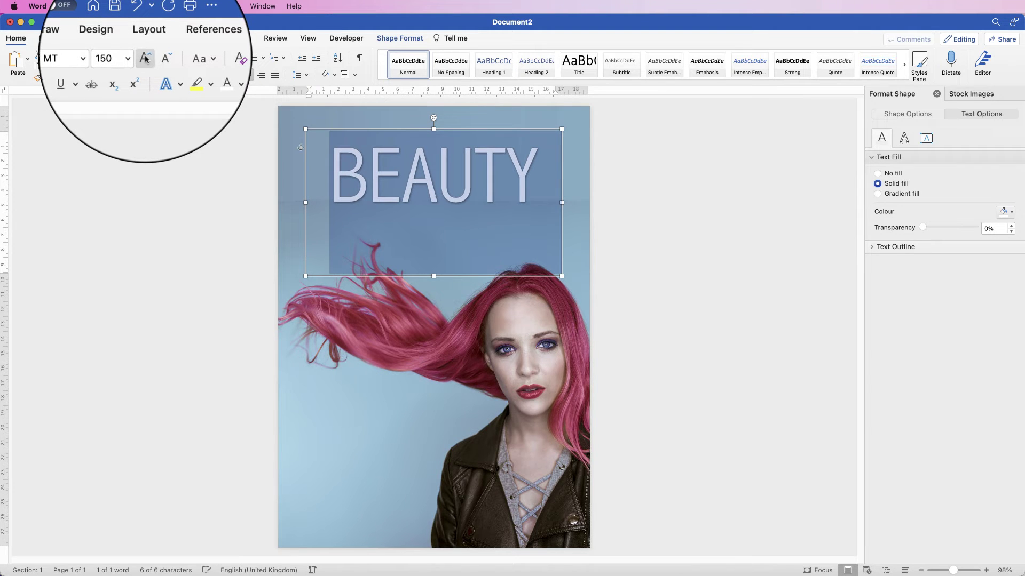
pyautogui.click(146, 58)
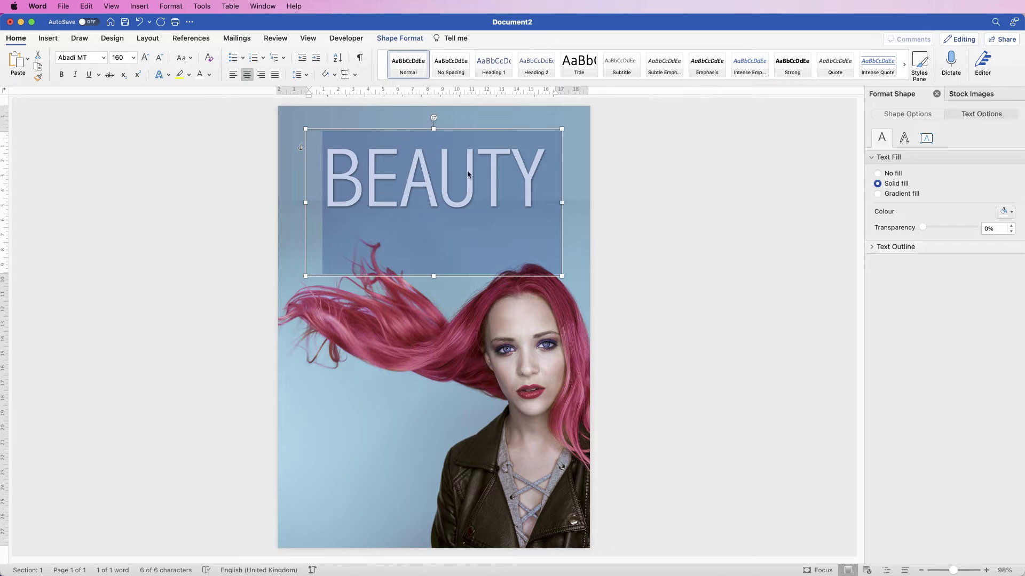
pyautogui.click(619, 174)
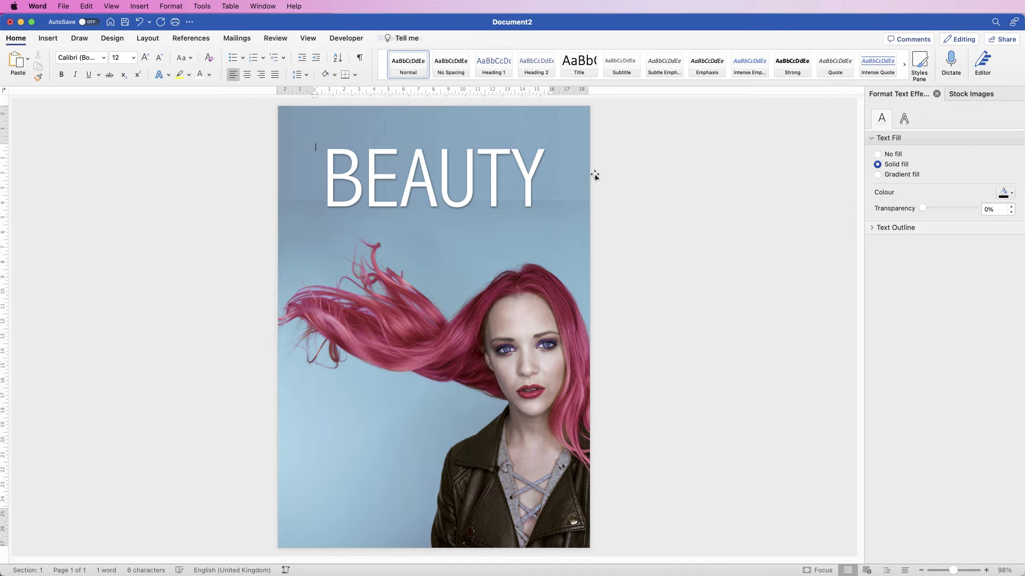
pyautogui.moveTo(443, 187); pyautogui.dragTo(443, 178)
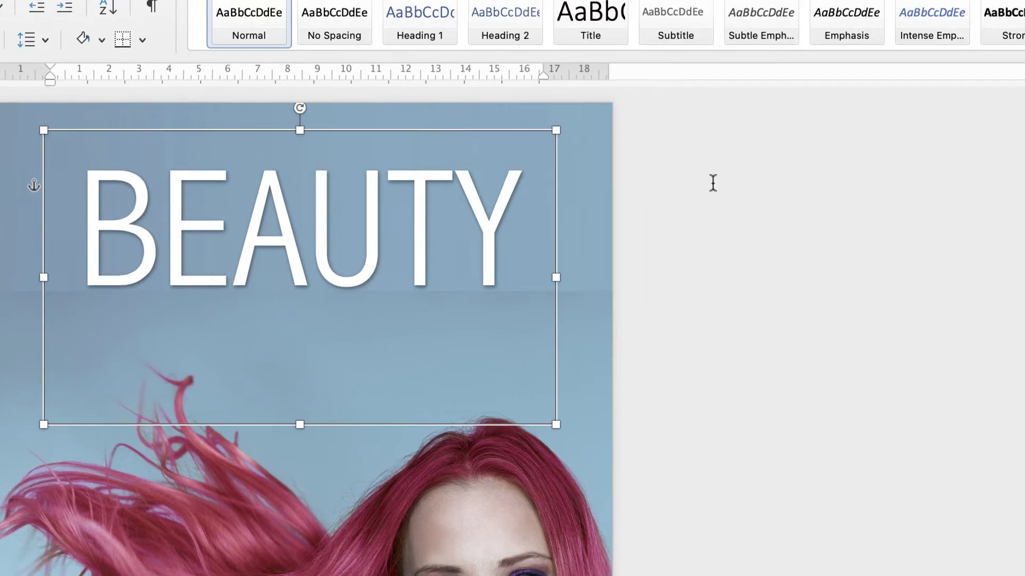
# - Remove the shadow from the BEAUTY title's text by applying the No Shadow preset
pyautogui.press('super+shift+1')
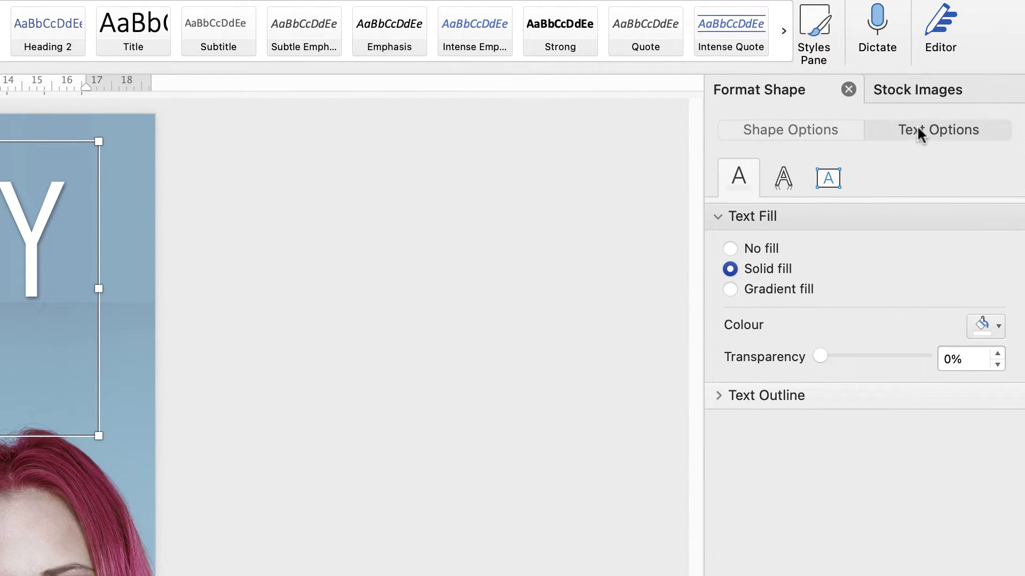
pyautogui.click(782, 178)
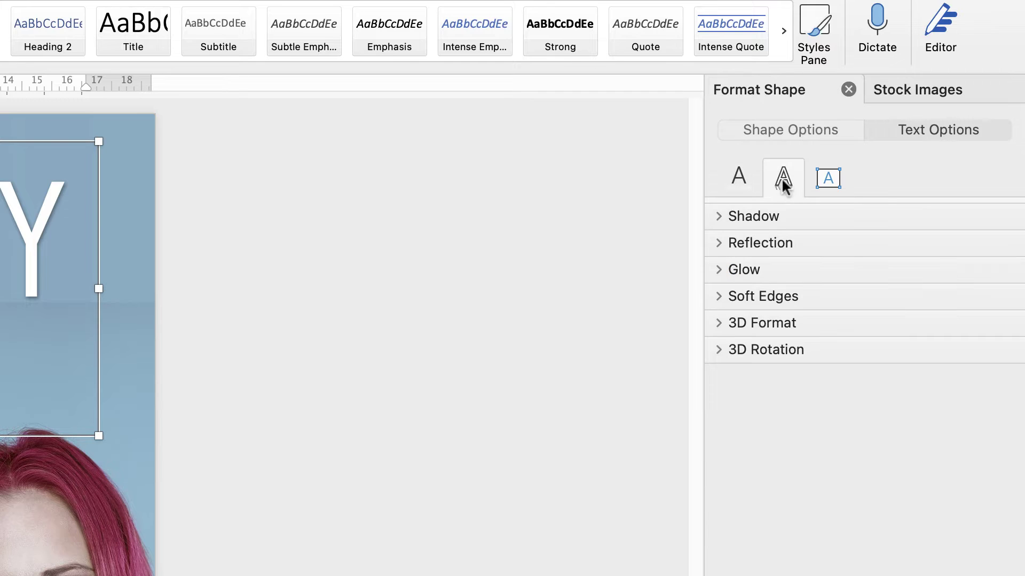
pyautogui.click(718, 217)
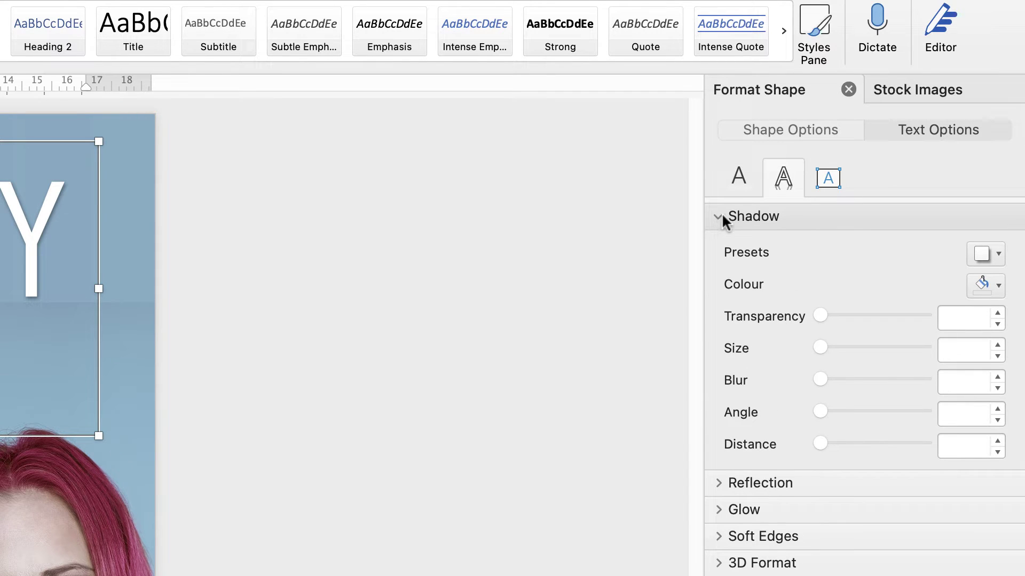
pyautogui.click(999, 259)
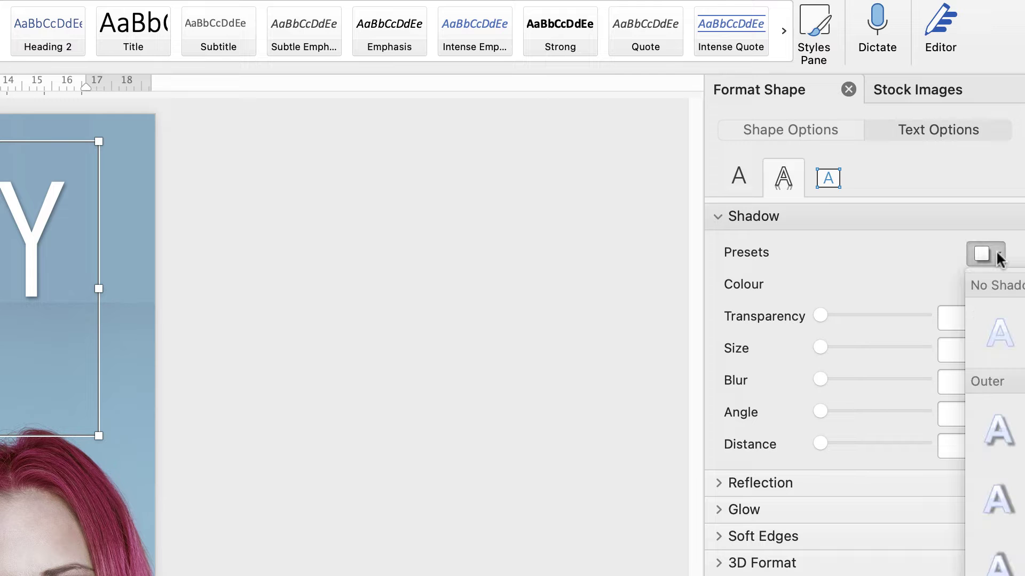
pyautogui.click(994, 348)
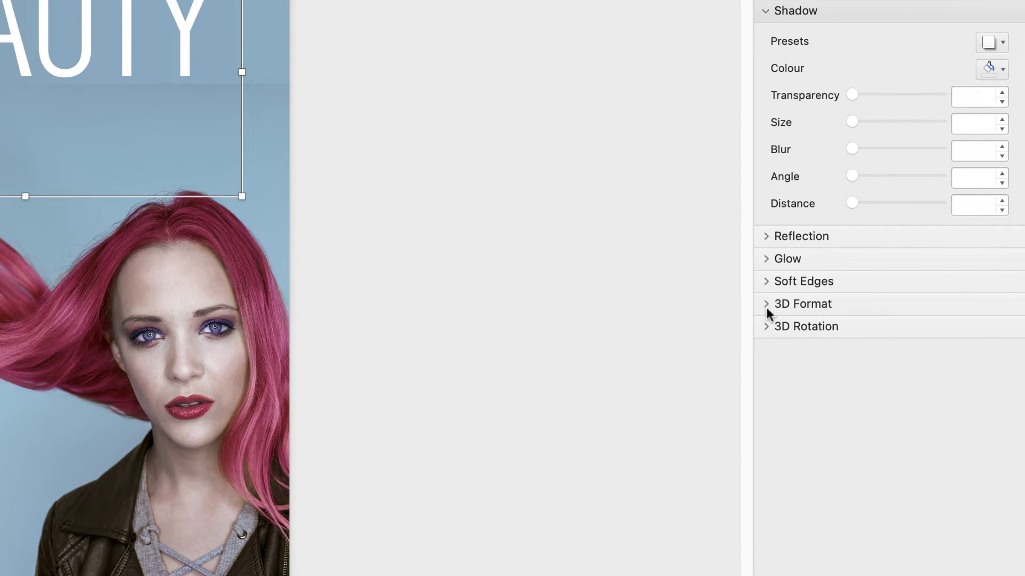
# - Give the BEAUTY title's text a reflection with 45% transparency, 85% size and 1 pt distance
pyautogui.click(767, 236)
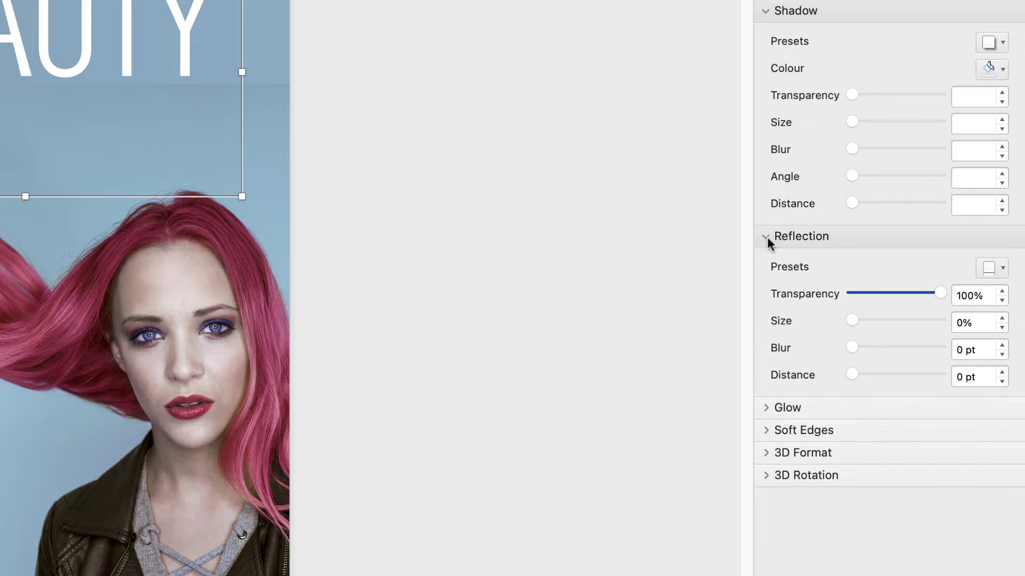
pyautogui.click(1002, 269)
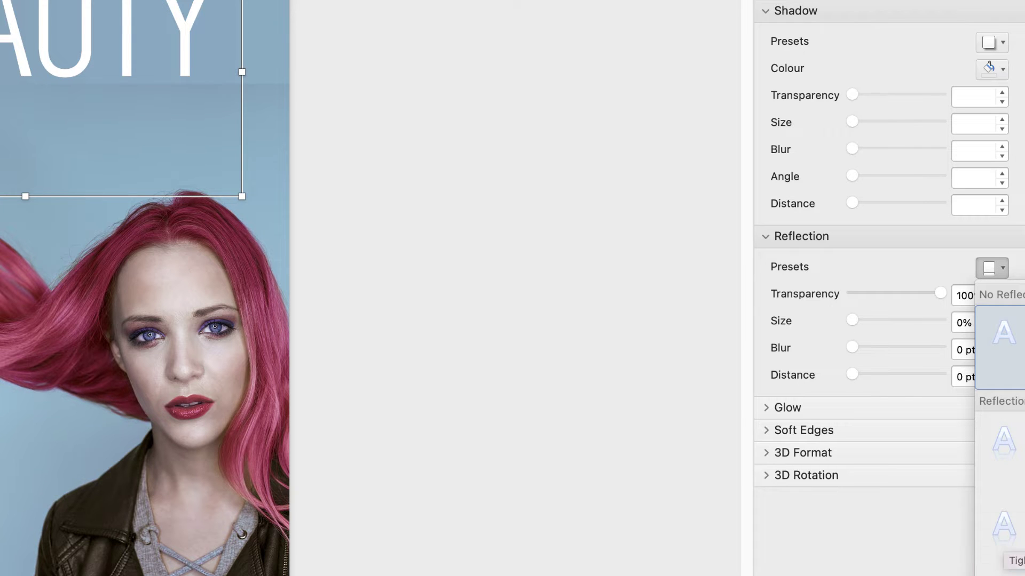
pyautogui.click(1003, 523)
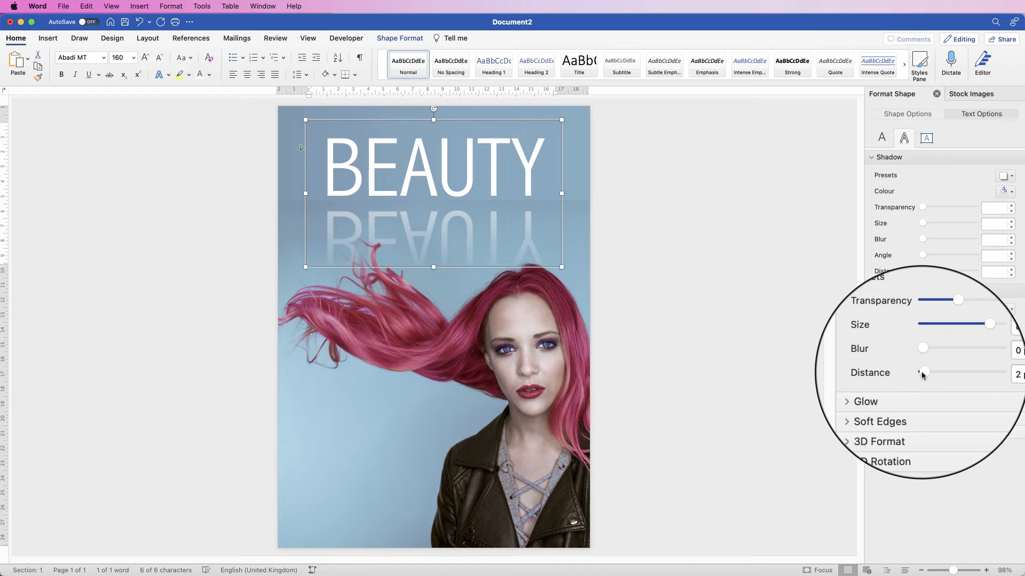
pyautogui.moveTo(923, 374); pyautogui.dragTo(922, 375)
pyautogui.click(995, 373)
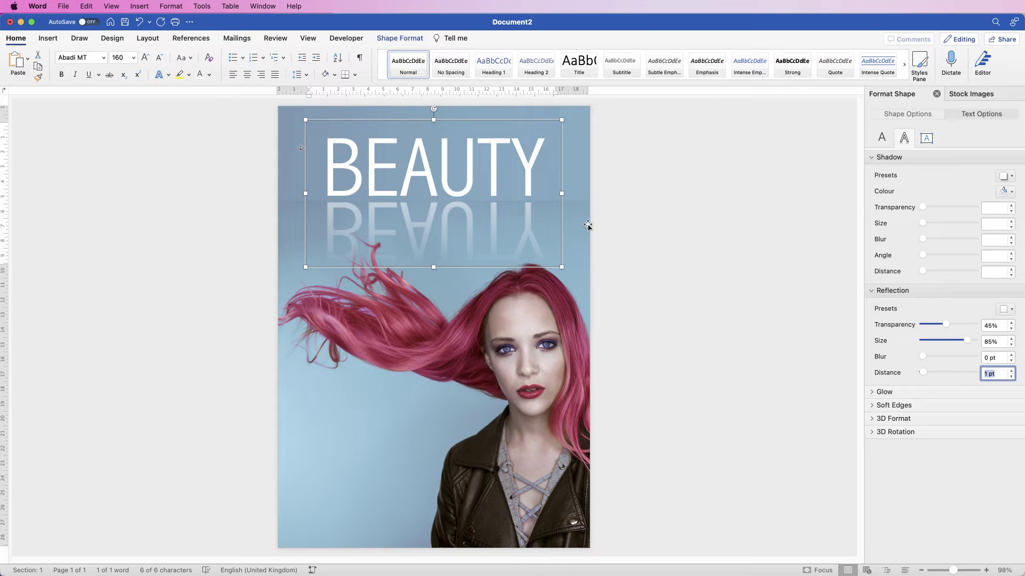
pyautogui.click(629, 222)
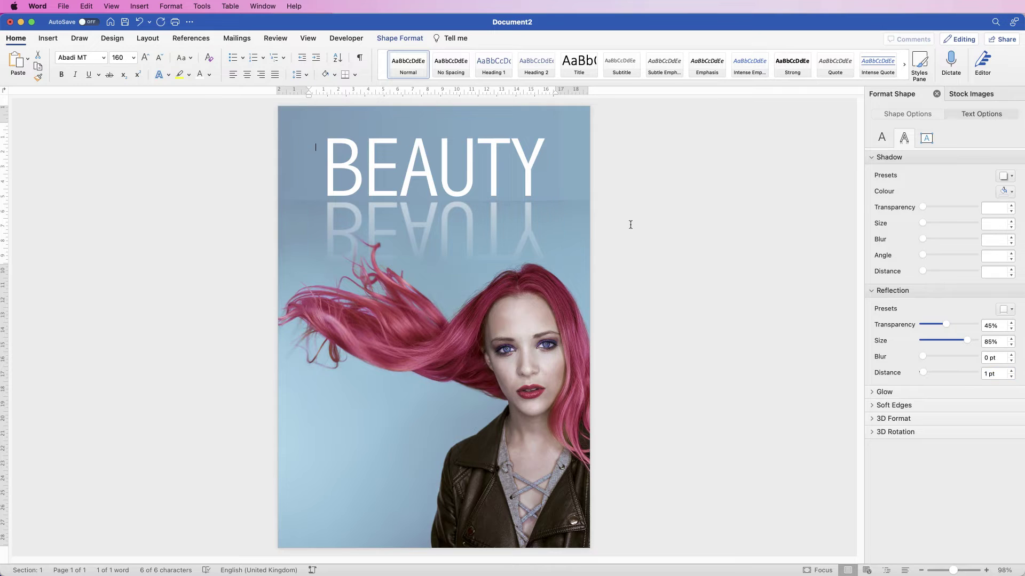
# - Nudge the BEAUTY title box slightly down the page and align it horizontally to the centre
pyautogui.click(486, 192)
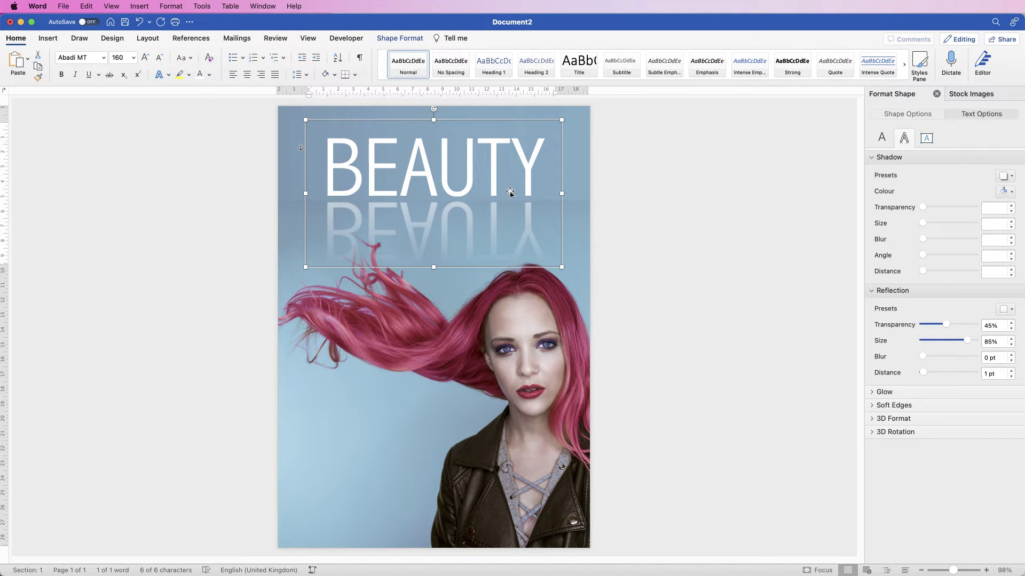
pyautogui.moveTo(510, 192); pyautogui.dragTo(512, 195)
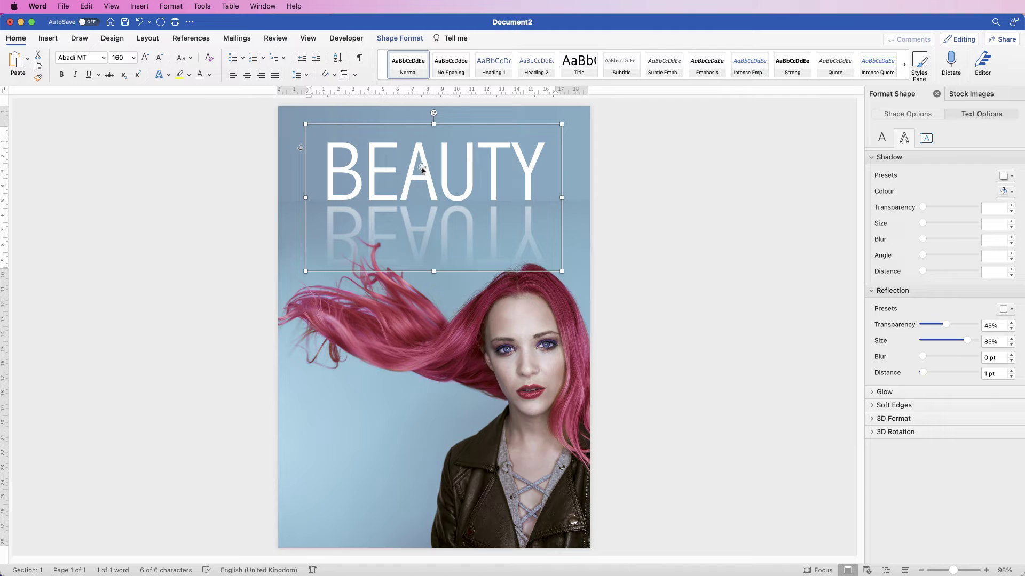
pyautogui.click(400, 38)
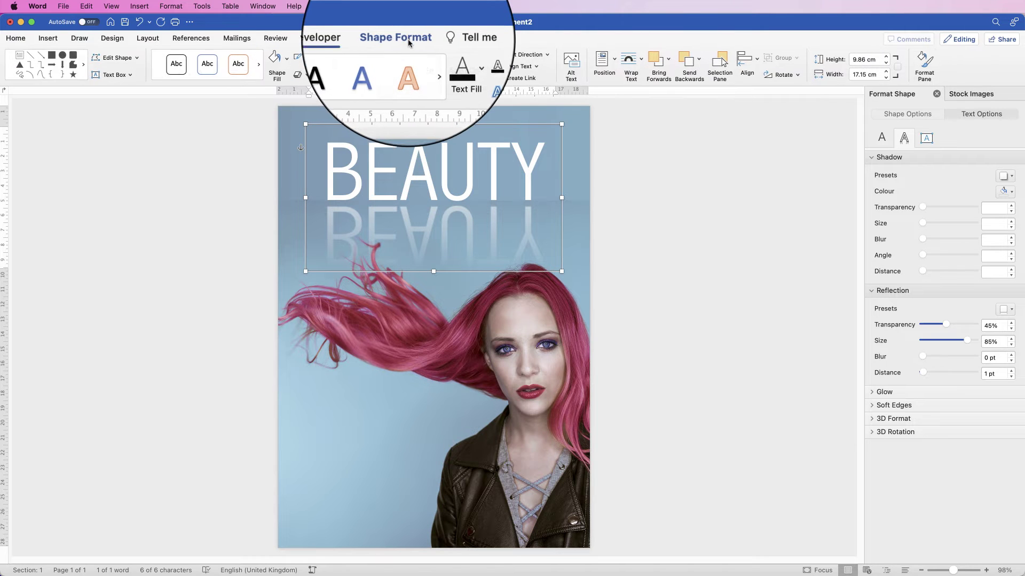
pyautogui.click(748, 61)
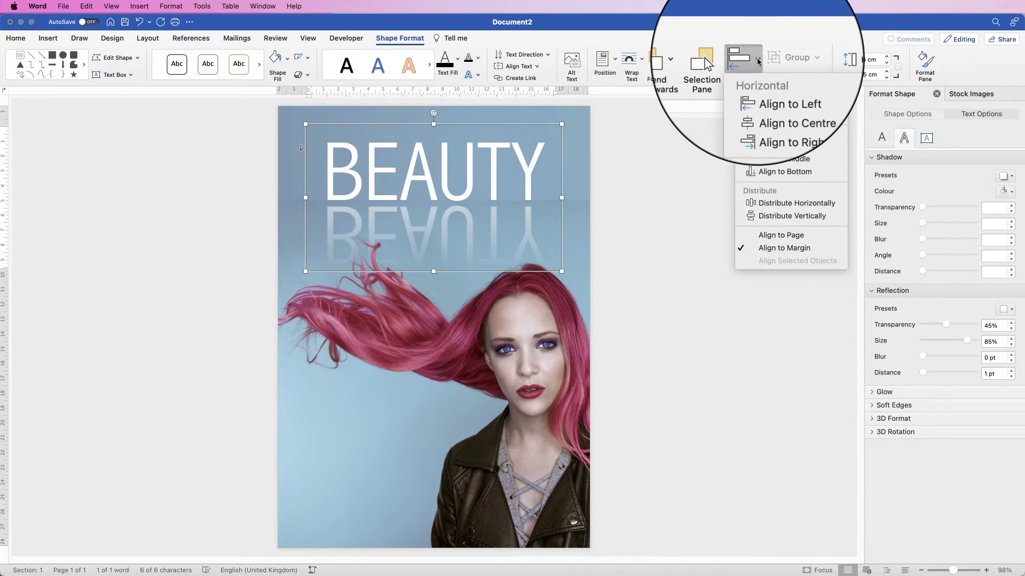
pyautogui.click(760, 106)
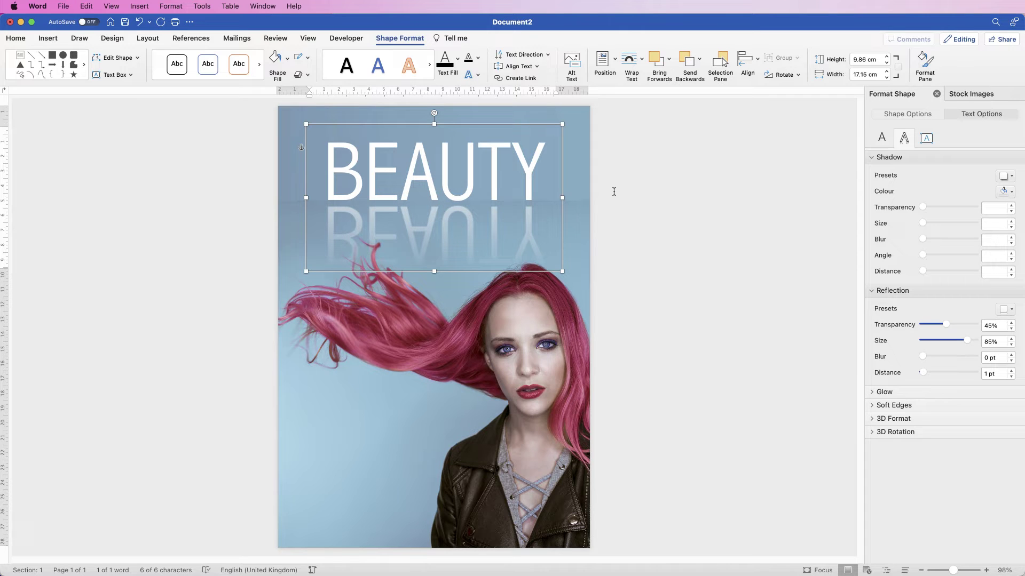
# - Insert a second solid black WordArt box and place it on the pale blue area below the model's hair
pyautogui.click(354, 406)
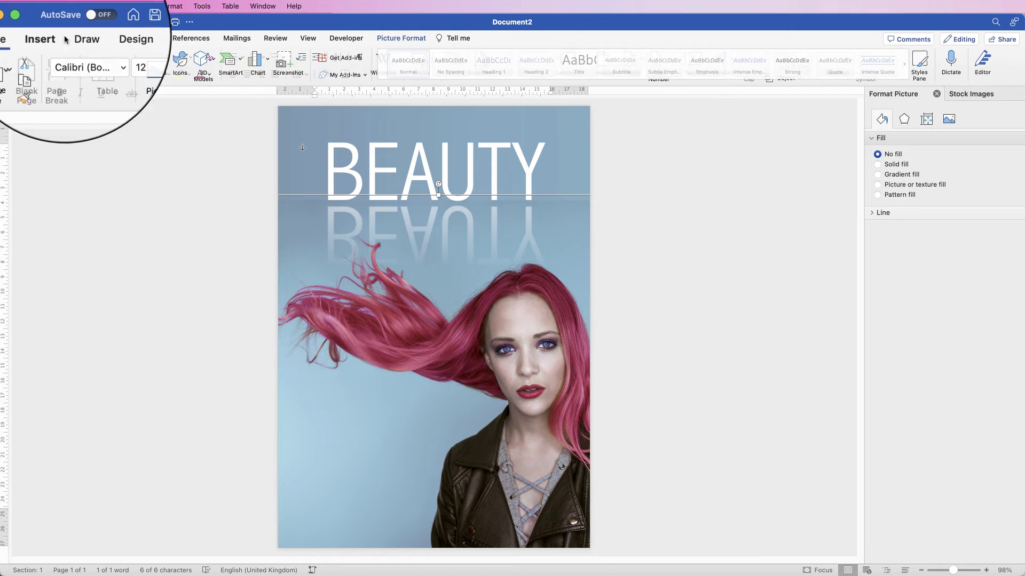
pyautogui.click(48, 38)
pyautogui.click(725, 67)
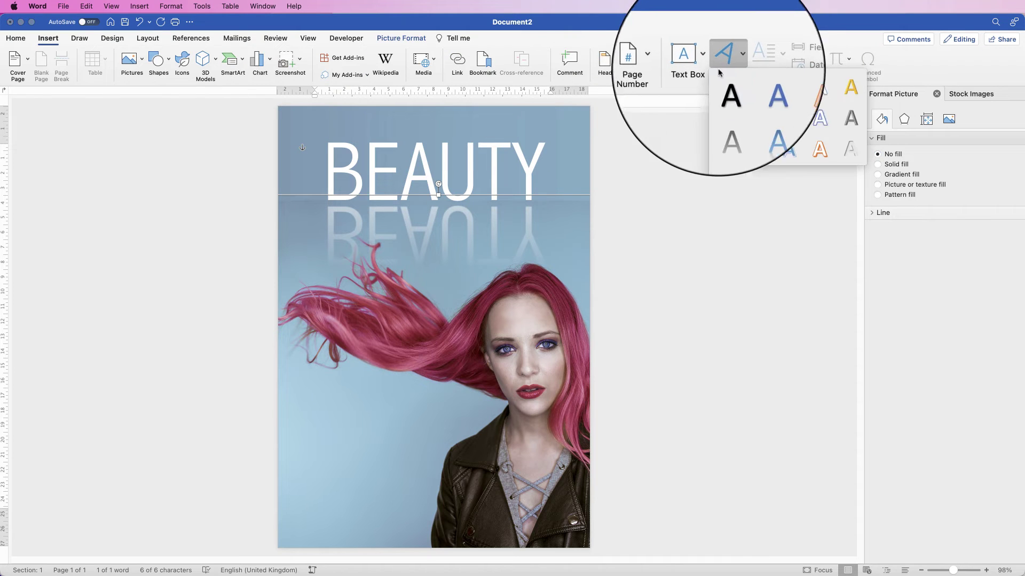
pyautogui.click(727, 88)
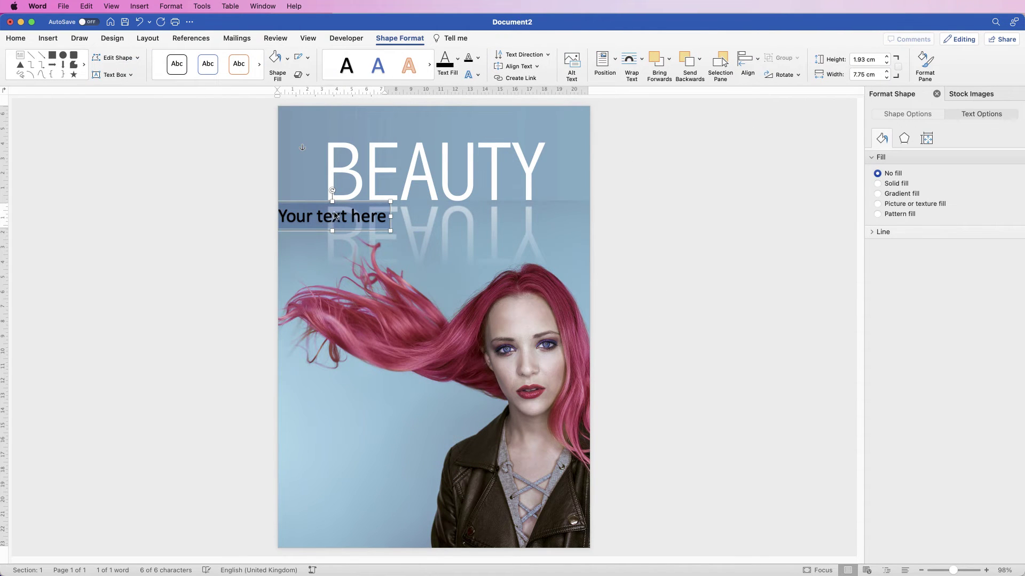
pyautogui.moveTo(335, 232); pyautogui.dragTo(360, 218)
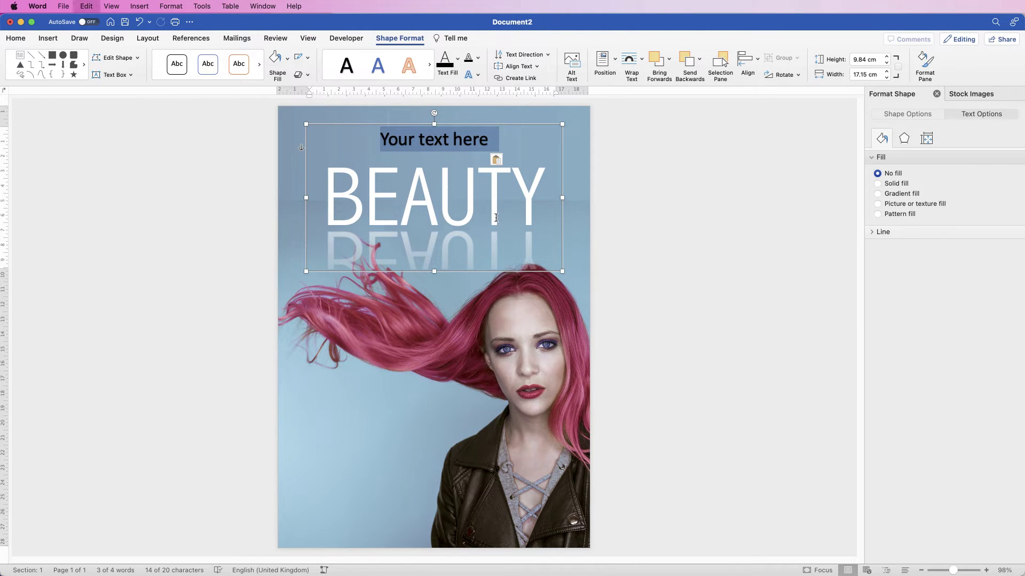
pyautogui.press('super+z')
pyautogui.moveTo(301, 201); pyautogui.dragTo(337, 386)
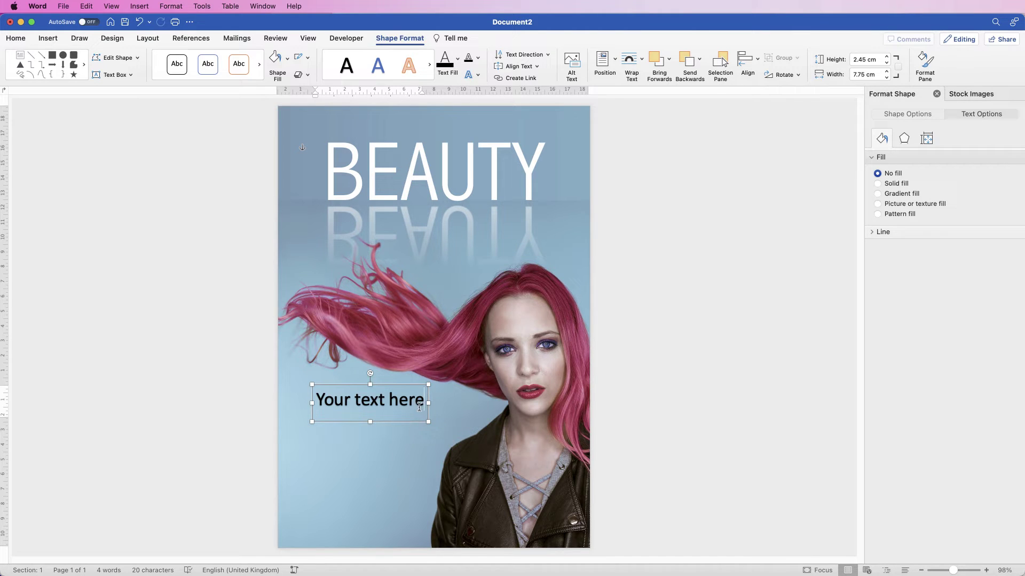
# - Replace the new WordArt's placeholder text with three lines: TRANSFORM, YOUR HAIR, WITHOUT CHEMICALS
pyautogui.tripleClick(419, 408)
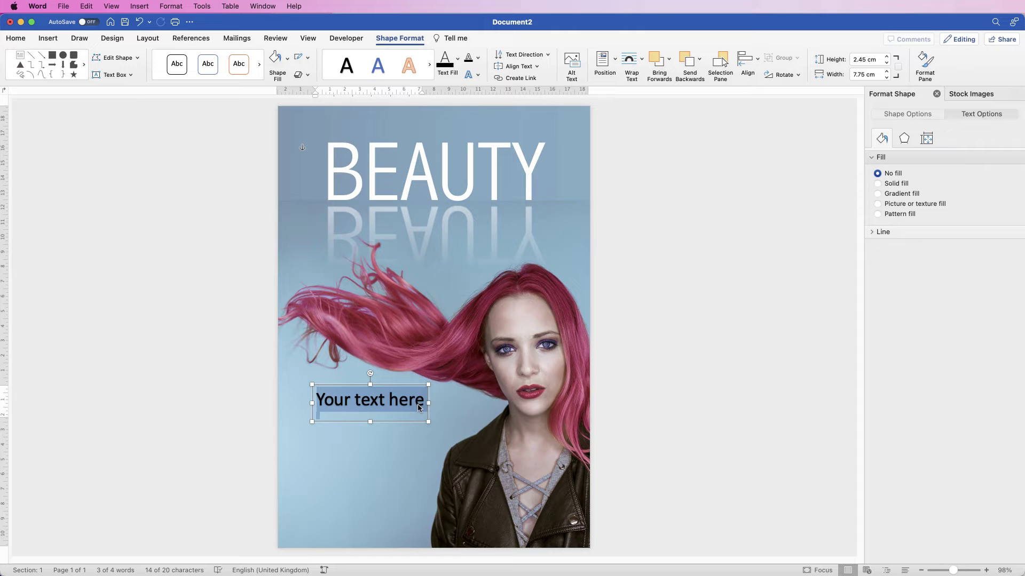
pyautogui.write('TRANSFORM')
pyautogui.press('Return')
pyautogui.write('YOUR HAIR')
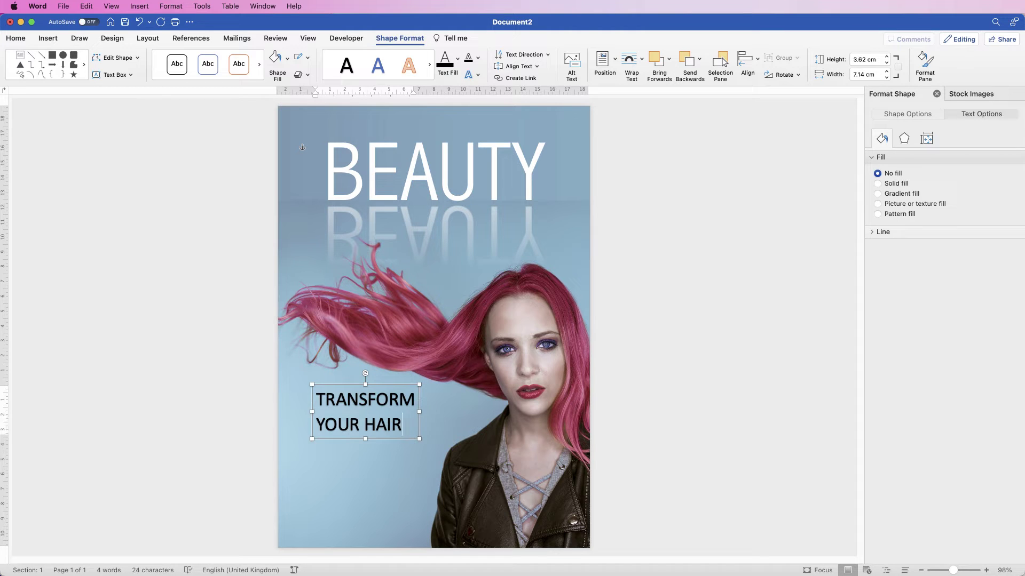
pyautogui.press('Return')
pyautogui.write('WITHOUT CHEMICALS')
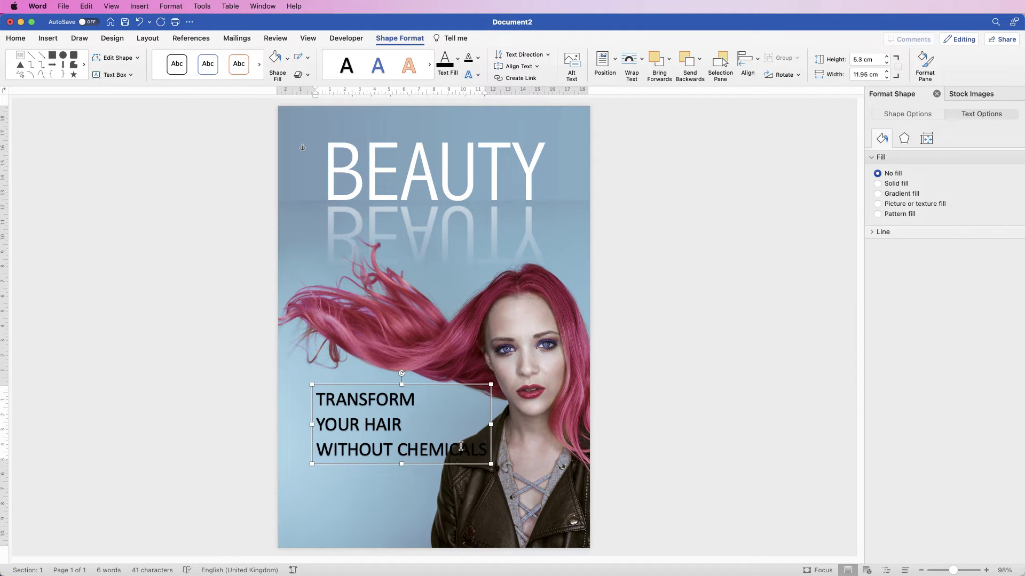
# - Make all three caption lines white and reduce their font size to 26
pyautogui.press('super+a')
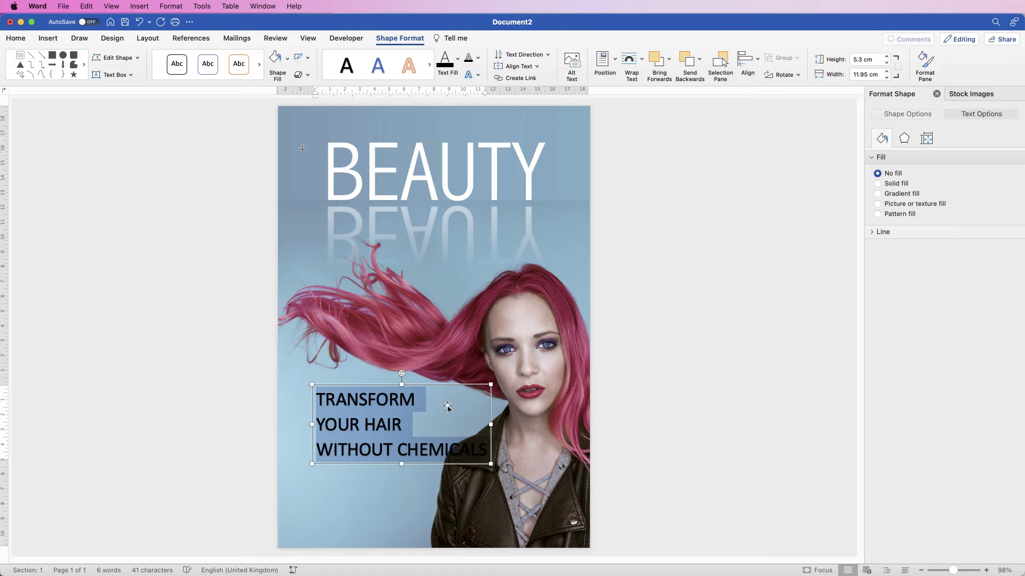
pyautogui.click(16, 39)
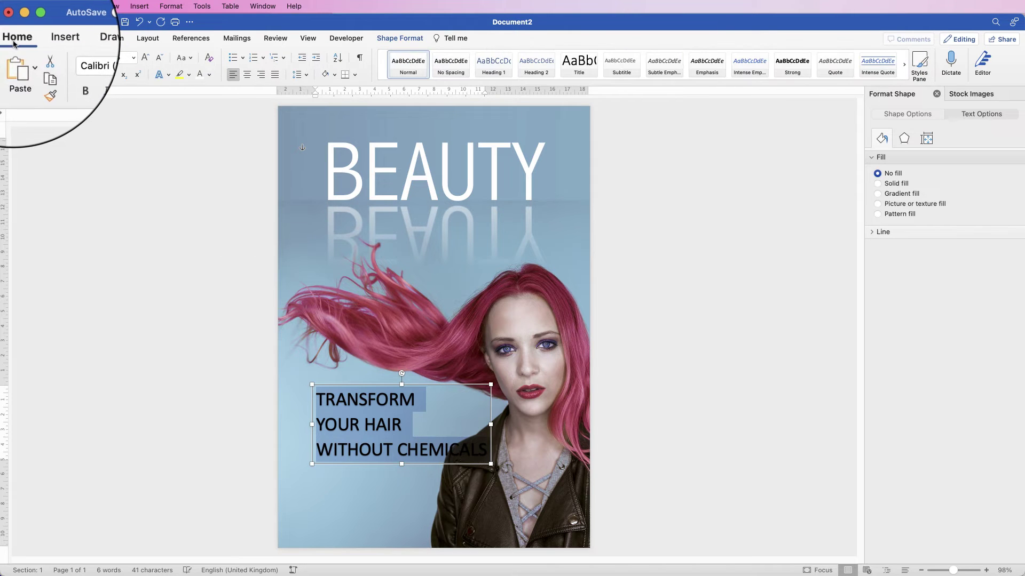
pyautogui.click(197, 77)
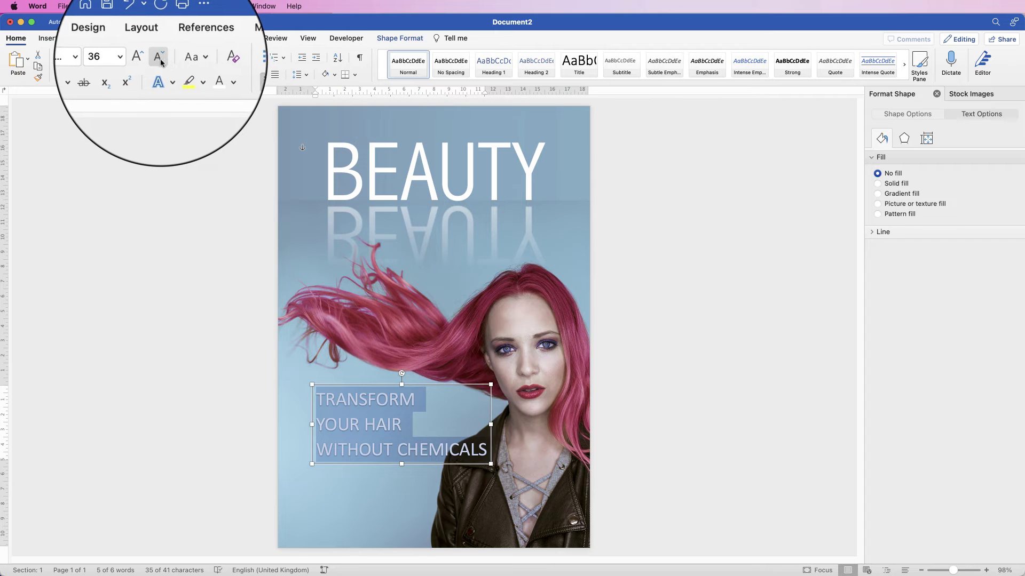
pyautogui.click(159, 61)
pyautogui.click(158, 61)
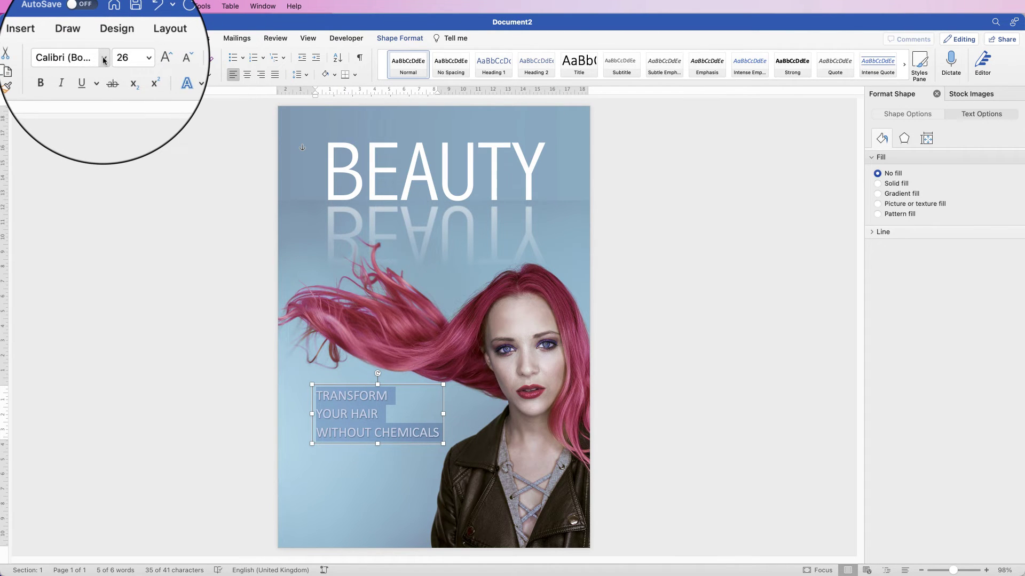
# - Set the three-line caption's font to Helvetica and reduce its size to 22
pyautogui.click(103, 57)
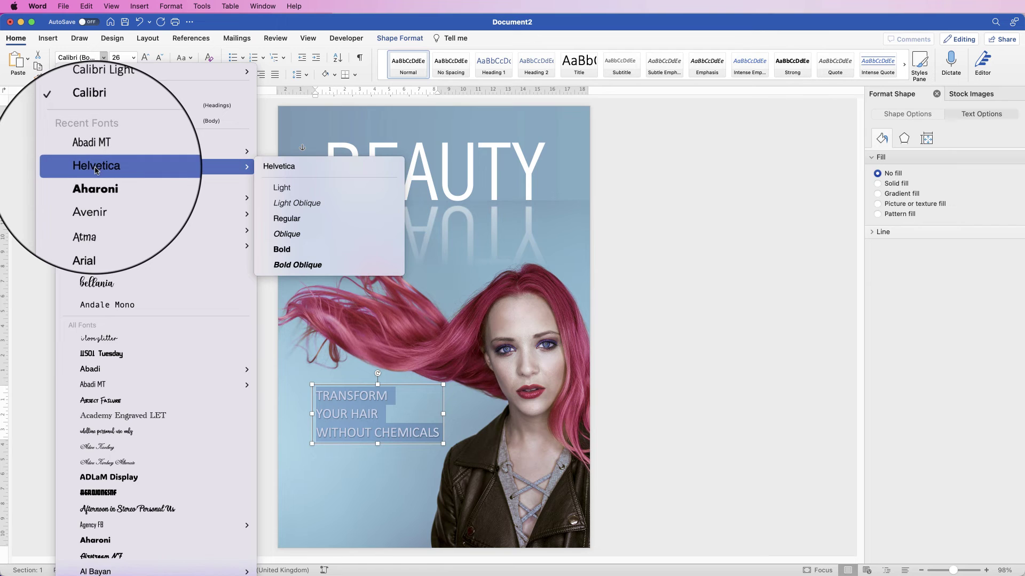
pyautogui.click(93, 170)
pyautogui.click(158, 57)
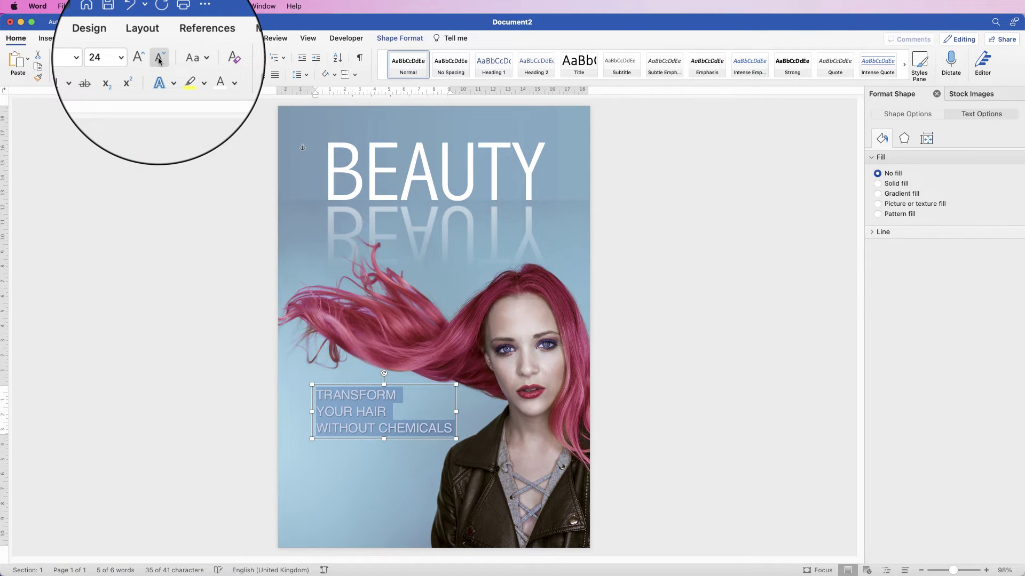
pyautogui.click(158, 57)
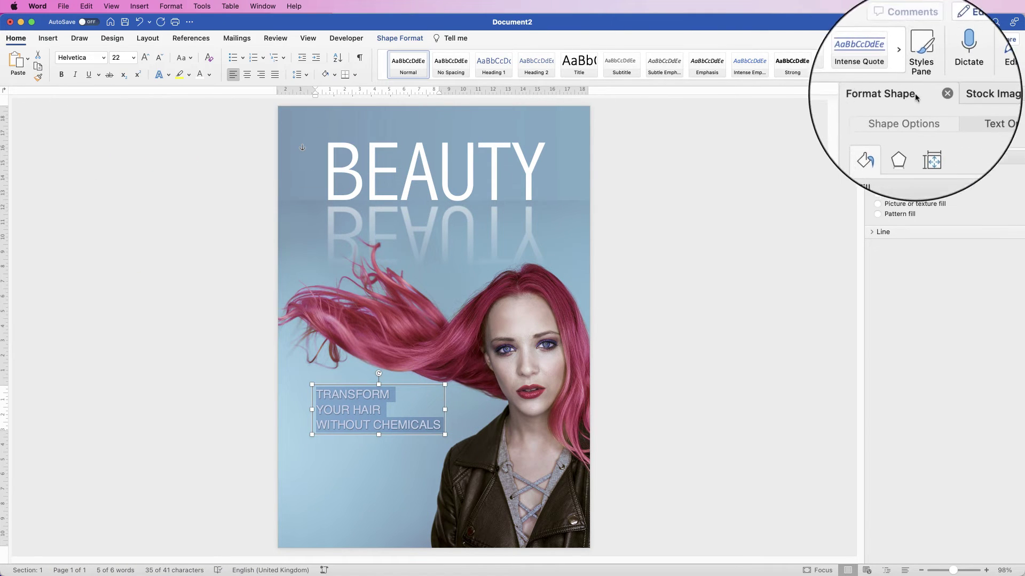
# - Remove the shadow from the three-line caption's text with the No Shadow preset
pyautogui.click(964, 116)
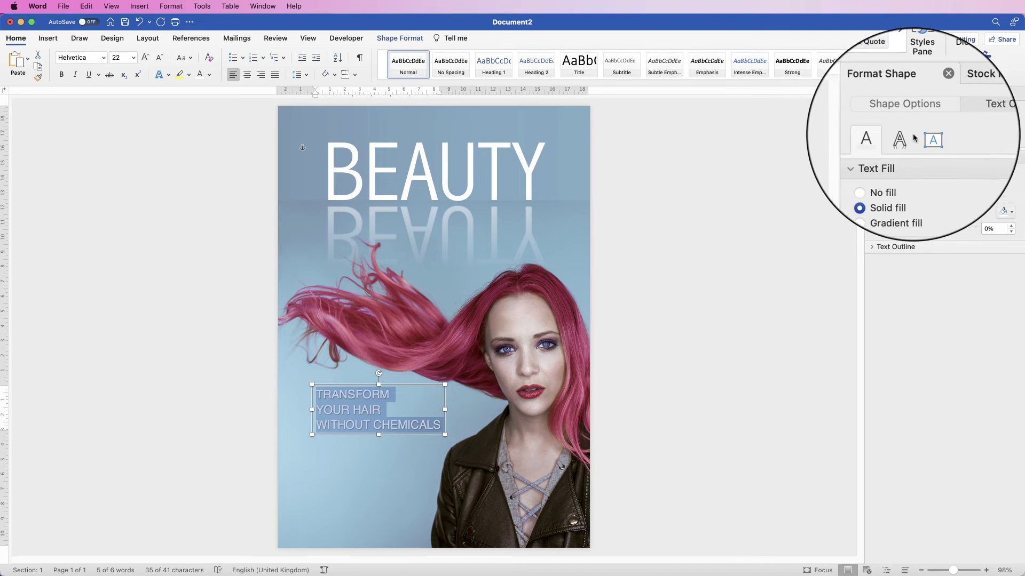
pyautogui.click(903, 139)
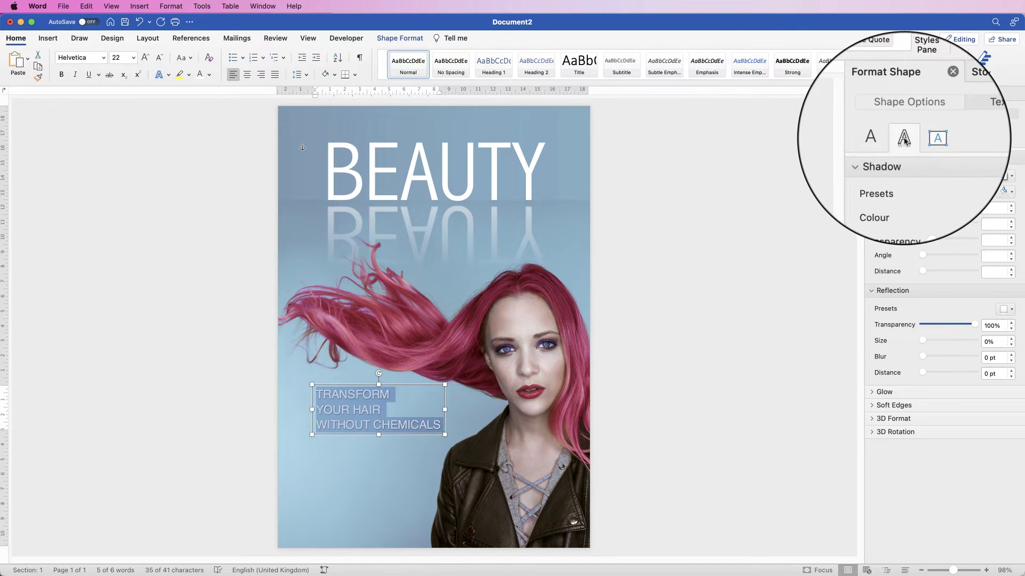
pyautogui.click(1013, 178)
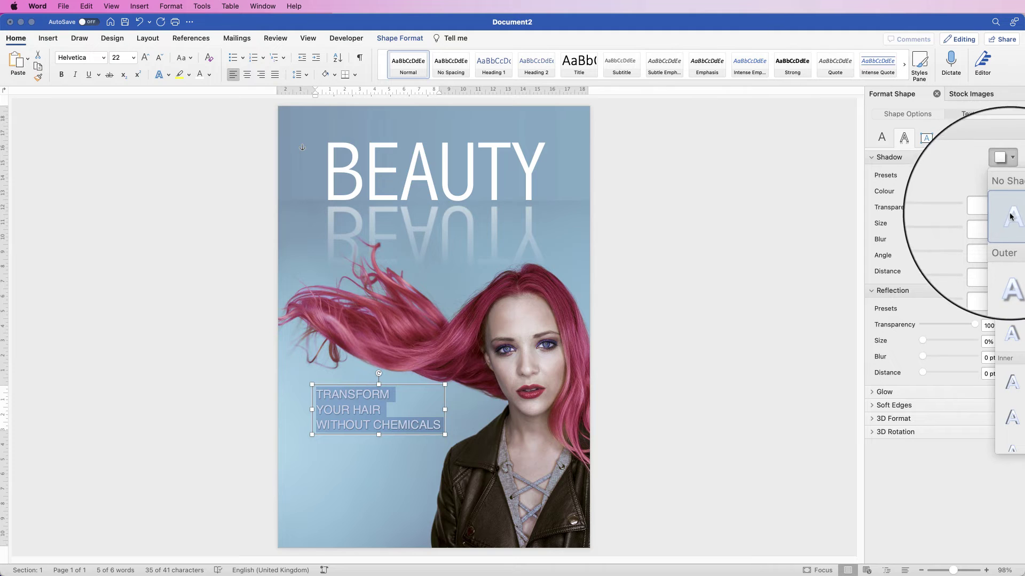
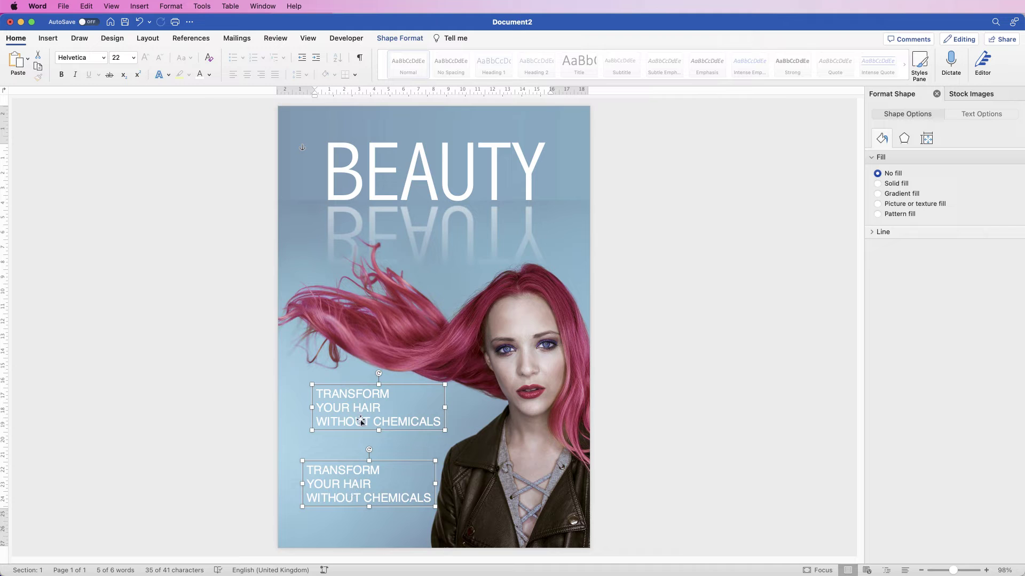
# - Recolour the word TRANSFORM in the upper caption with a pink sampled from the model's hair
pyautogui.click(349, 407)
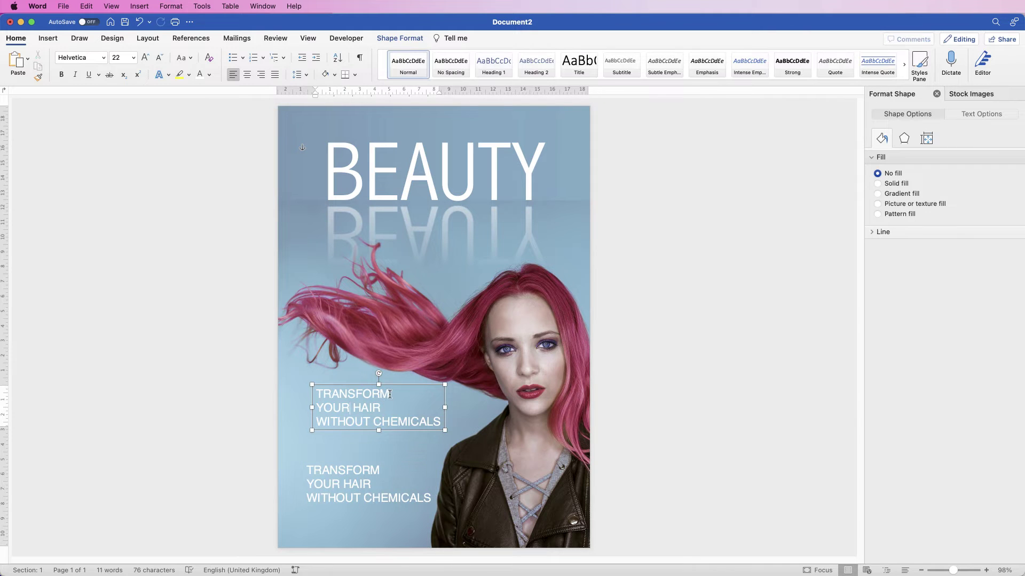
pyautogui.moveTo(390, 395); pyautogui.dragTo(317, 396)
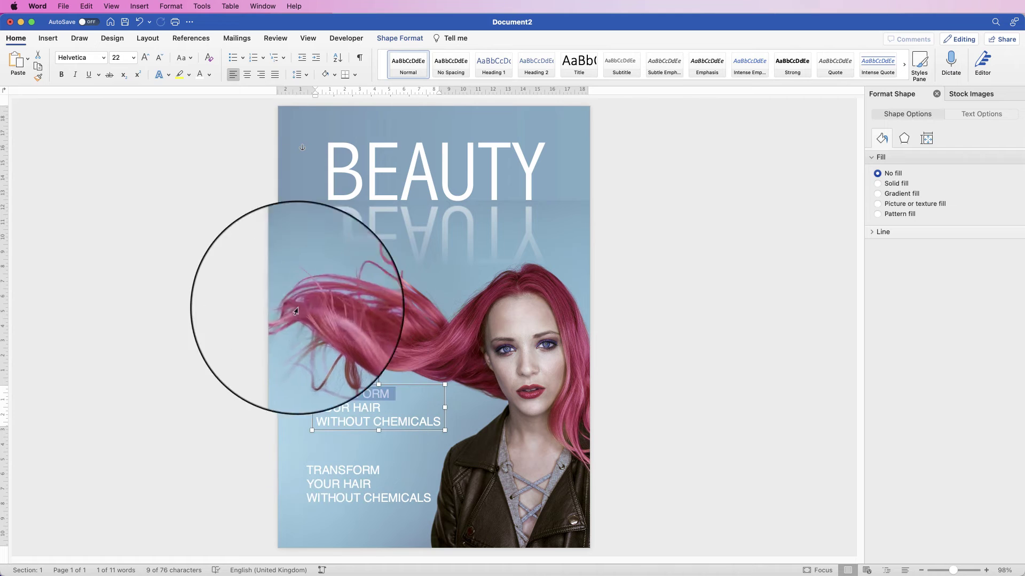
pyautogui.click(210, 76)
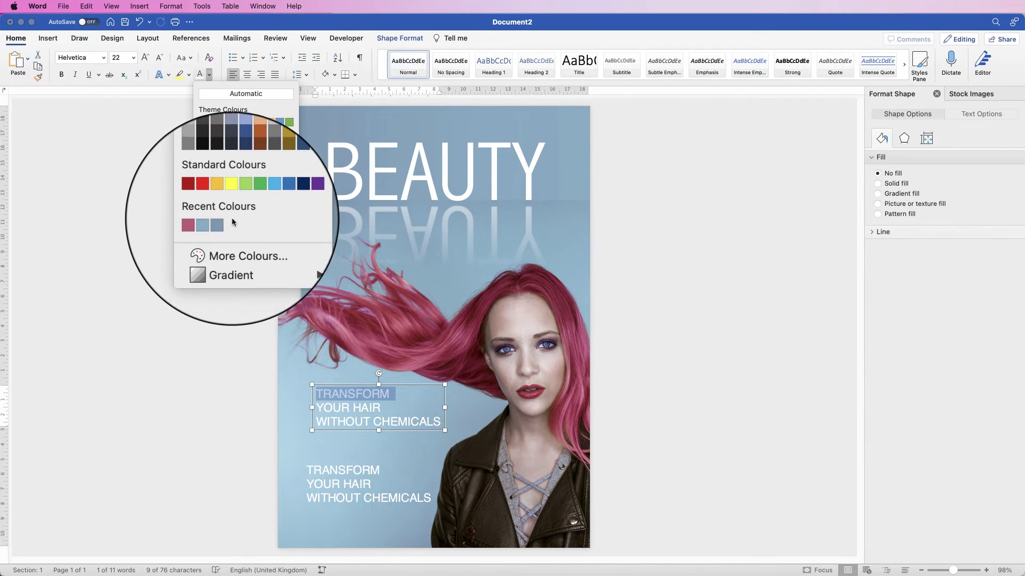
pyautogui.click(230, 241)
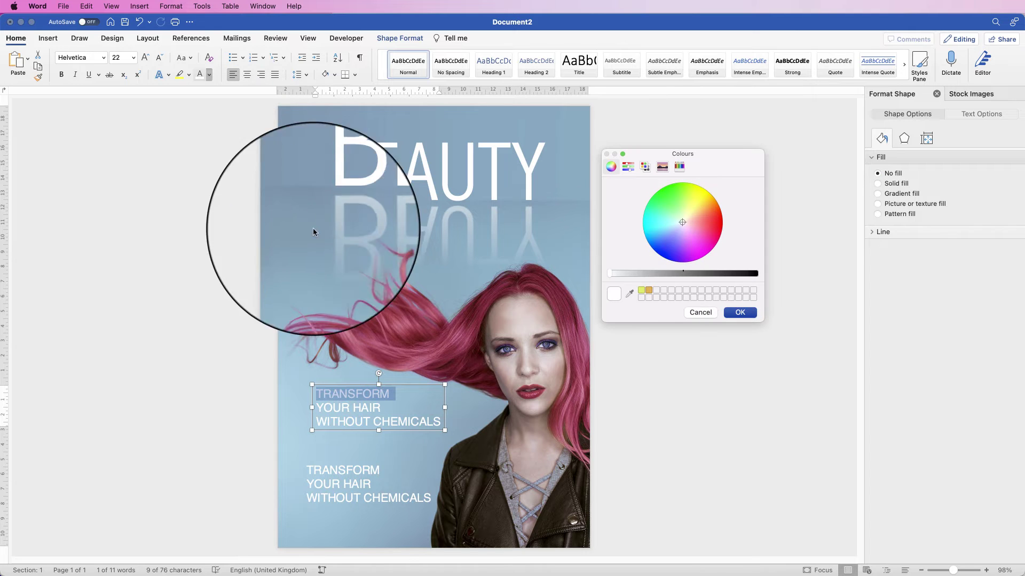
pyautogui.click(629, 293)
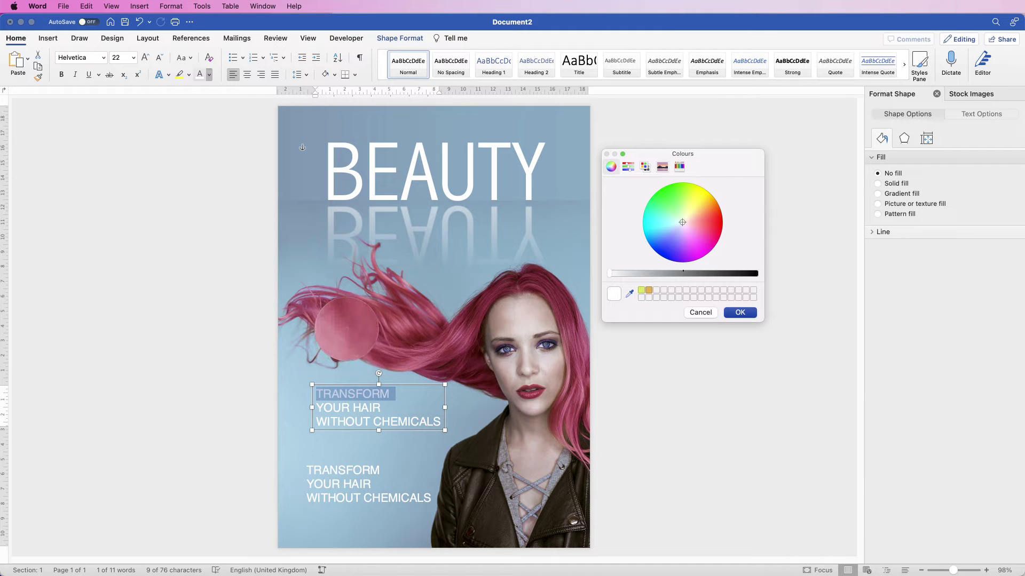
pyautogui.click(347, 331)
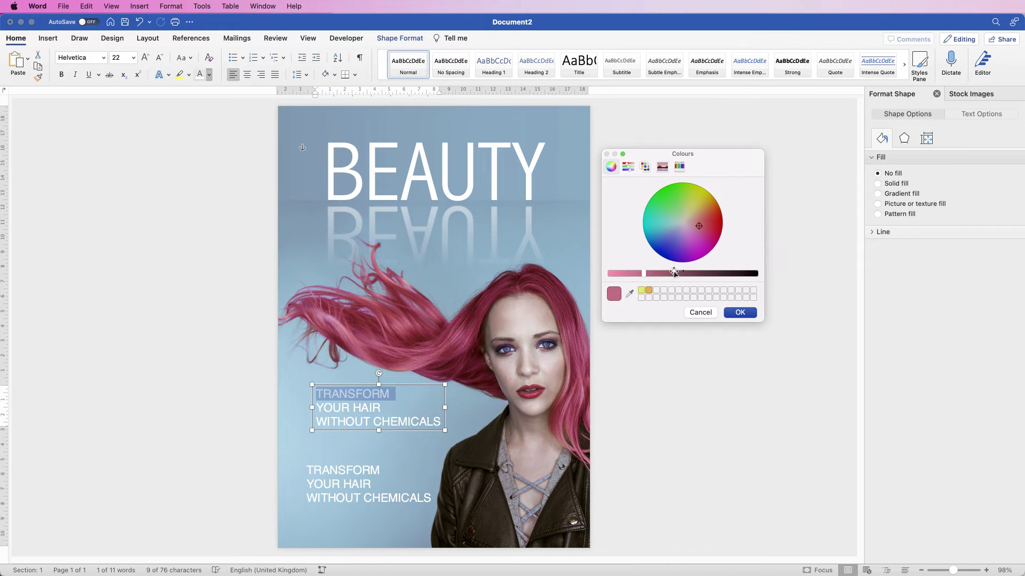
pyautogui.click(739, 313)
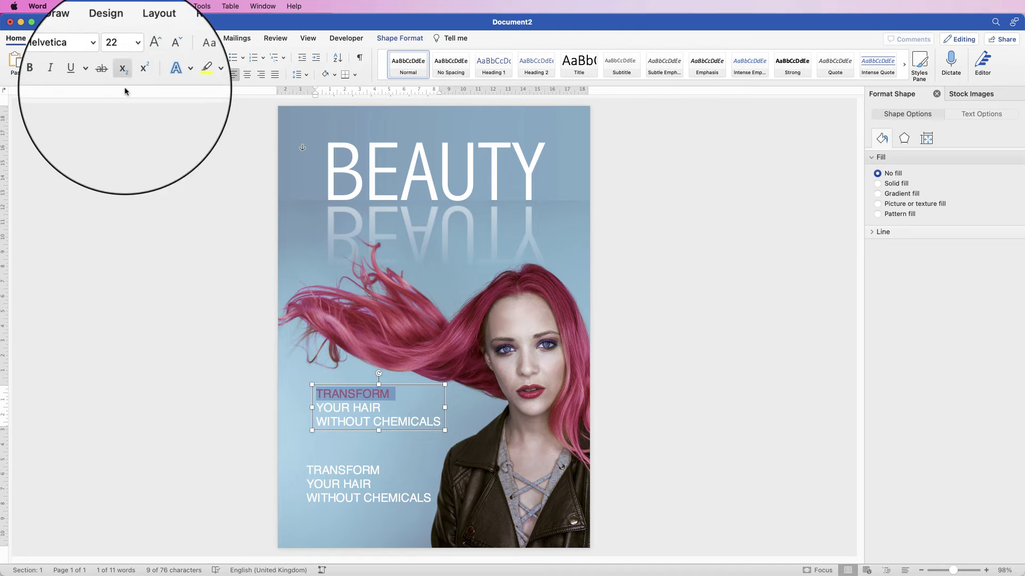
# - Set the pink word TRANSFORM in Abadi MT Condensed Extra Bold at font size 36
pyautogui.click(103, 58)
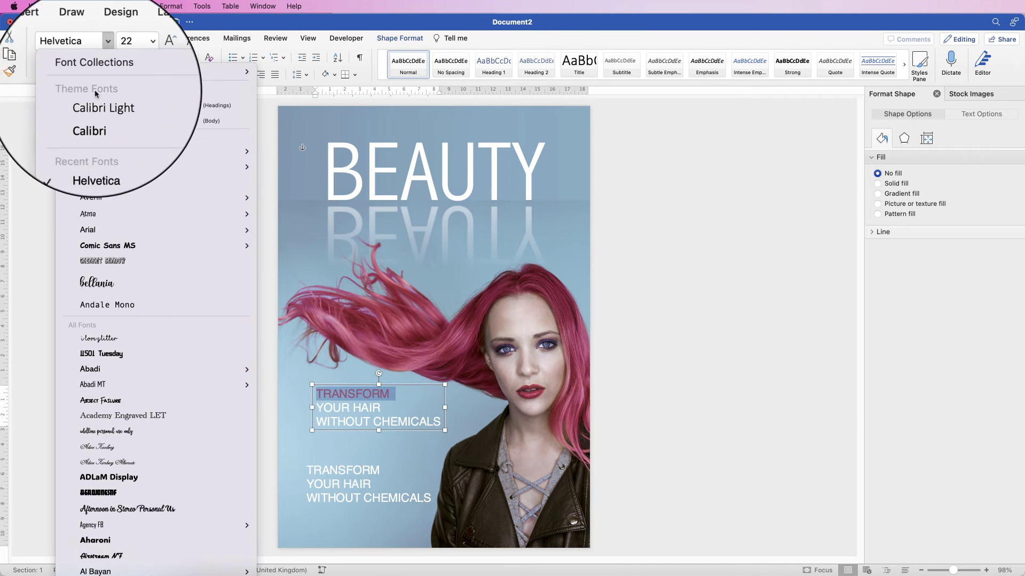
pyautogui.moveTo(83, 167)
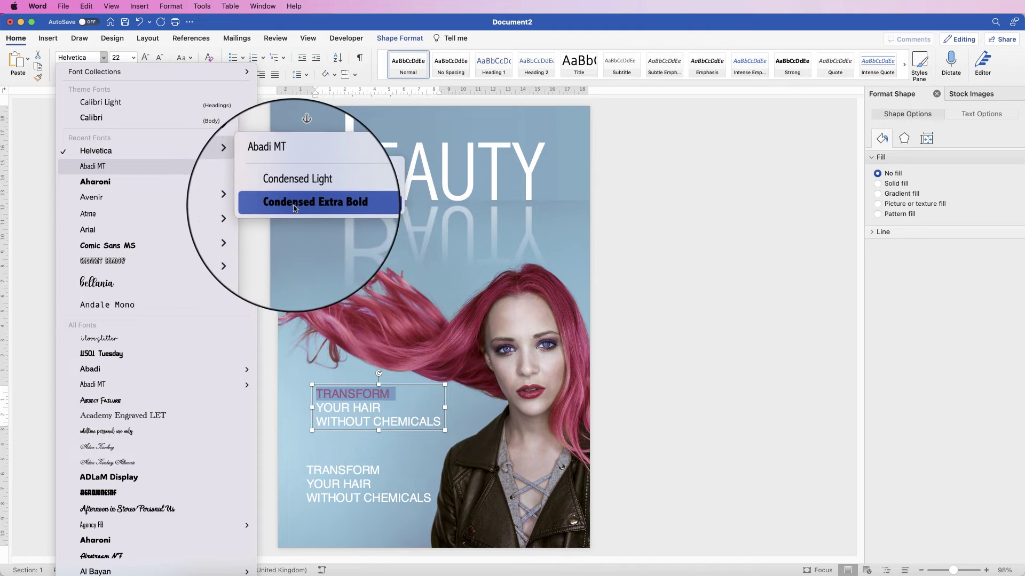
pyautogui.click(310, 206)
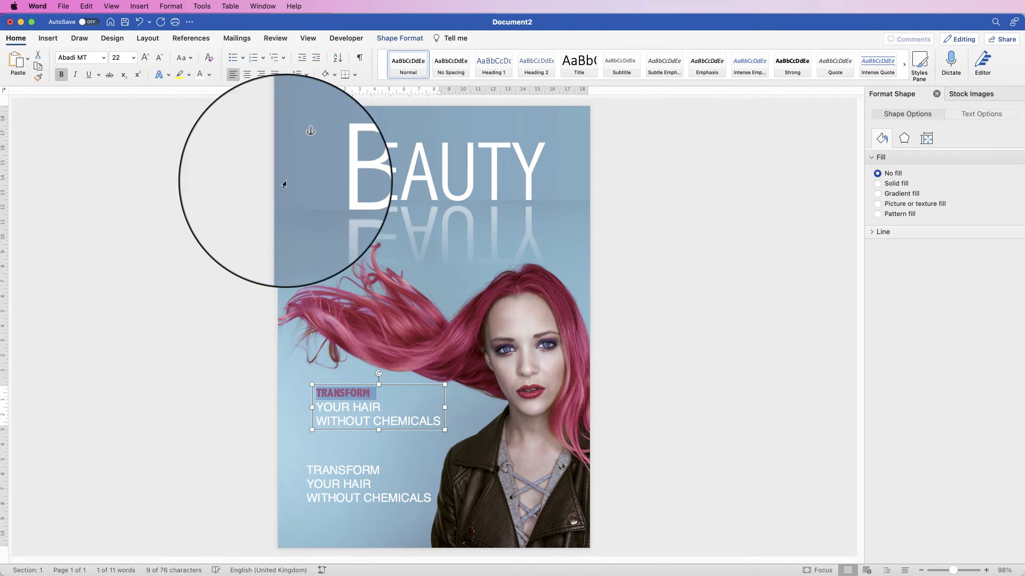
pyautogui.click(146, 59)
pyautogui.click(146, 59)
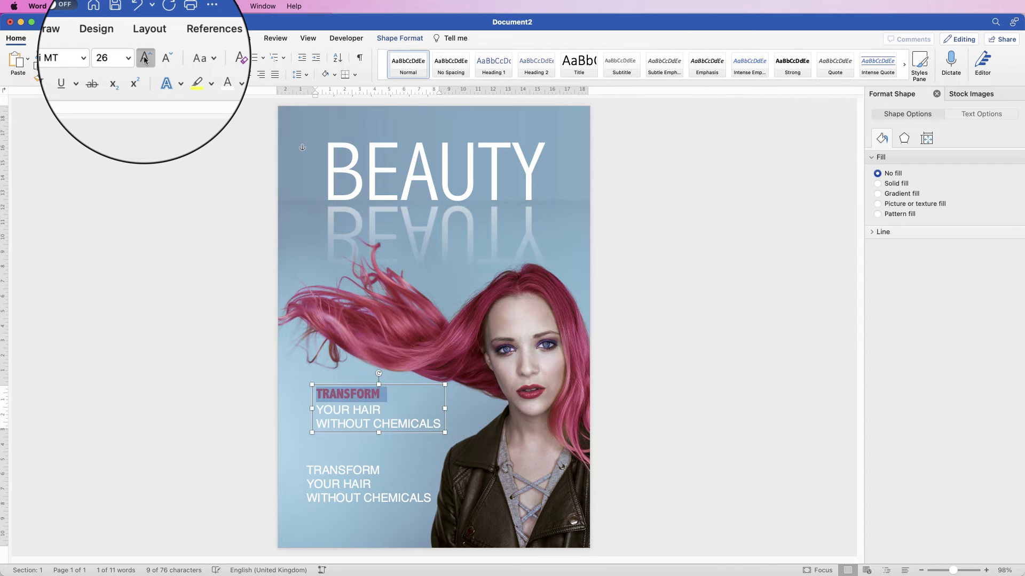
pyautogui.click(145, 59)
pyautogui.click(146, 59)
pyautogui.click(145, 59)
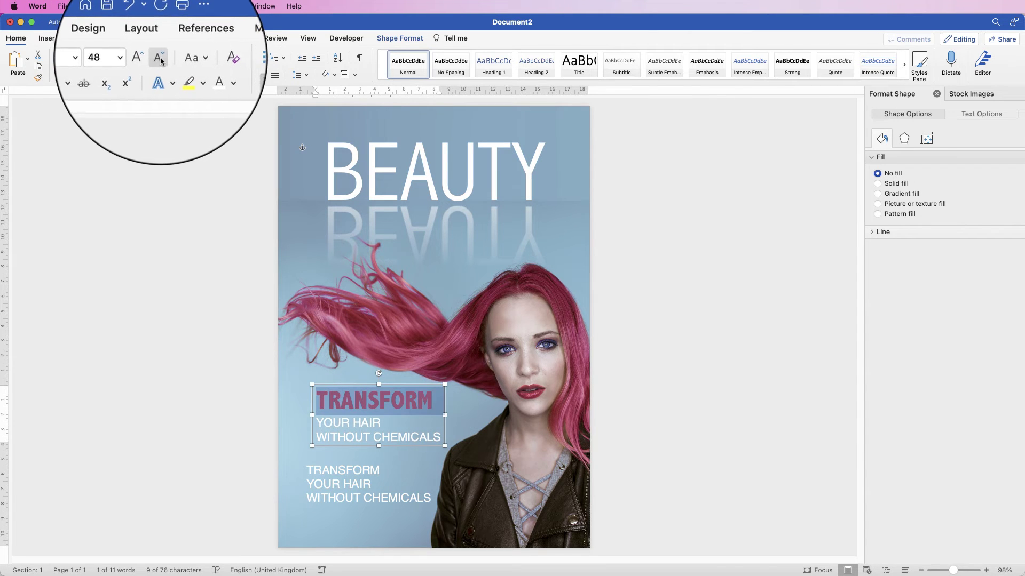
pyautogui.click(156, 60)
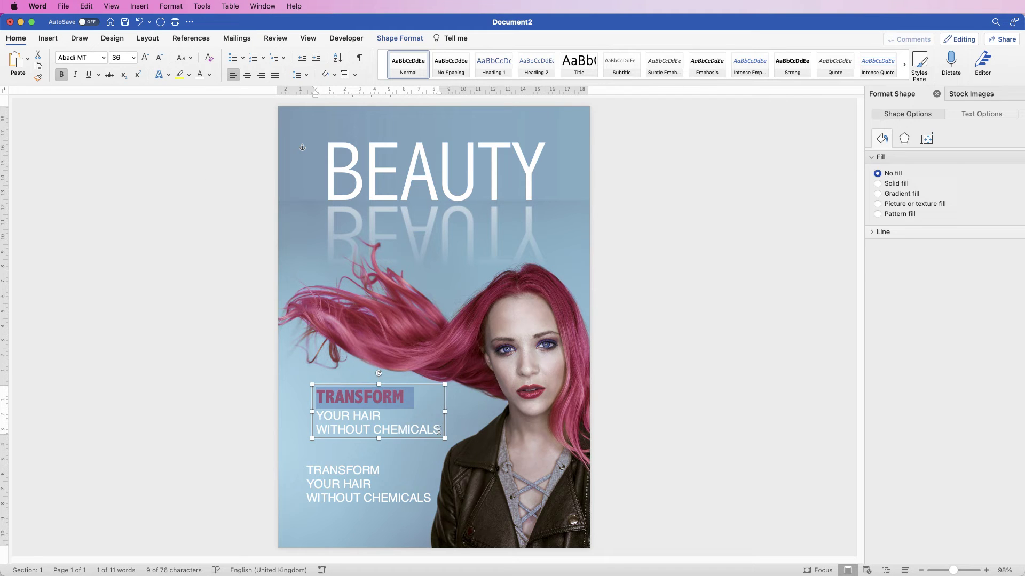
# - Reduce the upper caption's YOUR HAIR and WITHOUT CHEMICALS lines to font size 18
pyautogui.moveTo(439, 431); pyautogui.dragTo(317, 416)
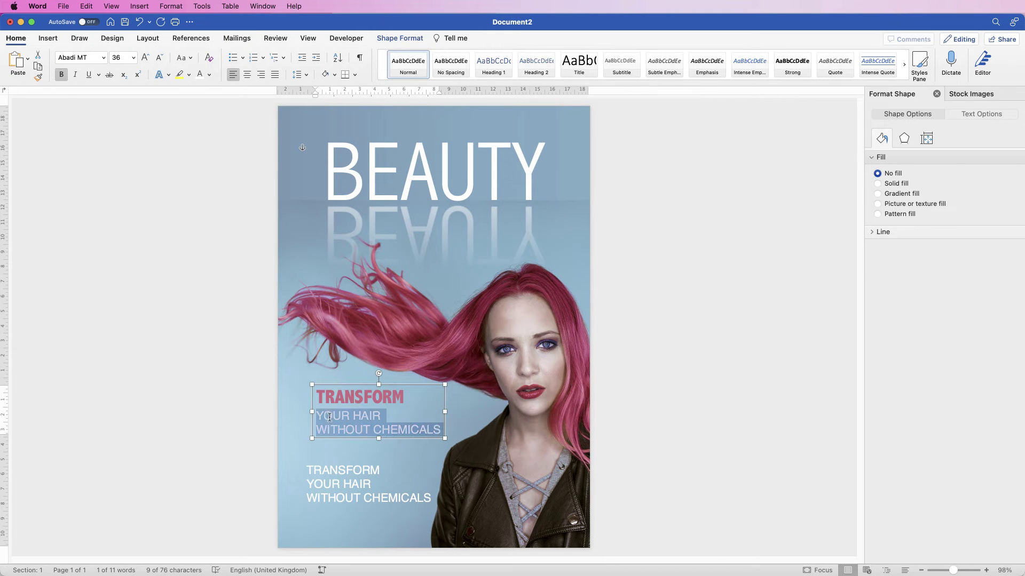
pyautogui.click(160, 60)
pyautogui.click(158, 59)
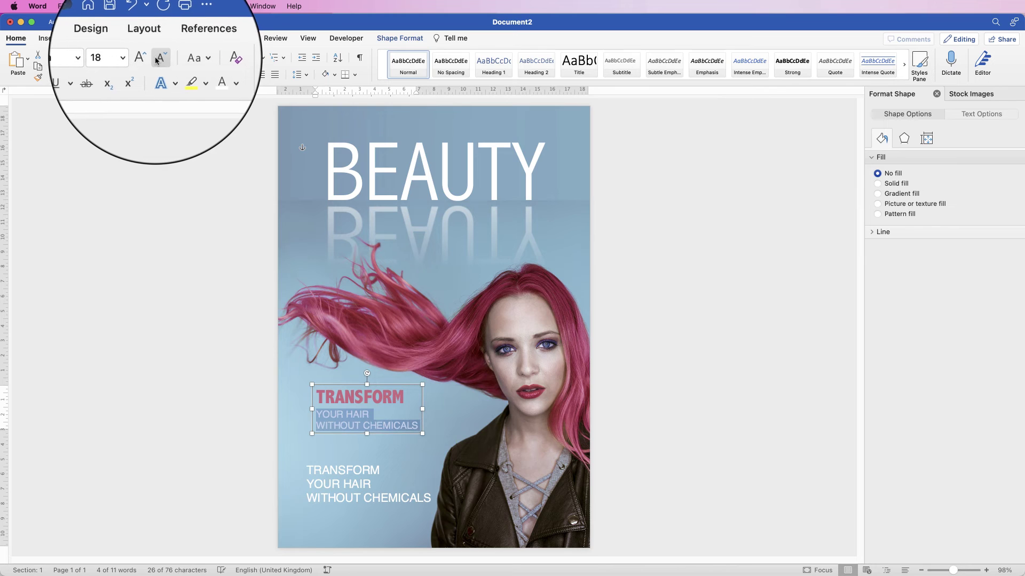
# - Enlarge the BEAUTY title to font size 170 and align the upper caption's left edge with the title's
pyautogui.click(427, 184)
pyautogui.moveTo(368, 398); pyautogui.dragTo(380, 399)
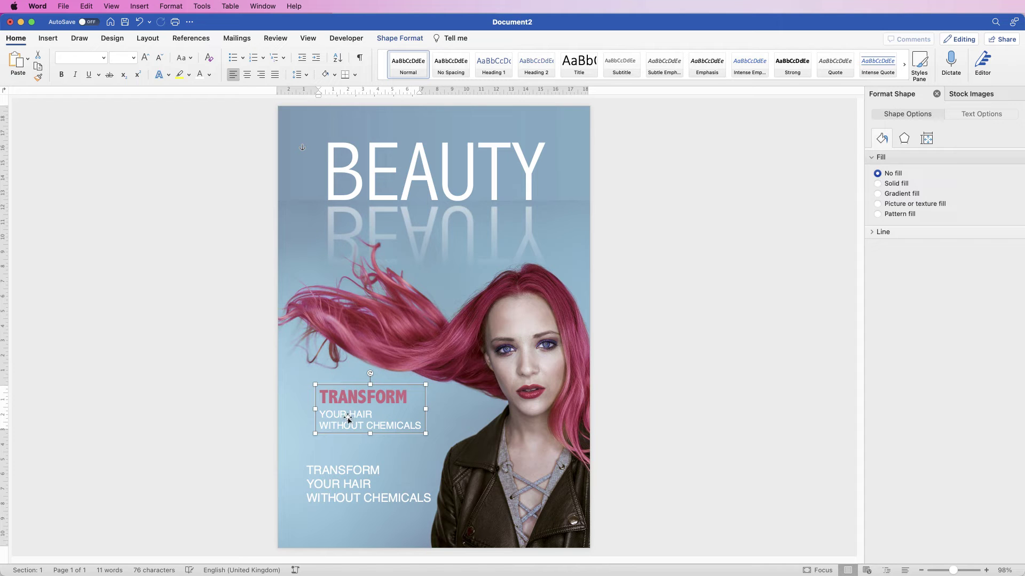
pyautogui.click(427, 174)
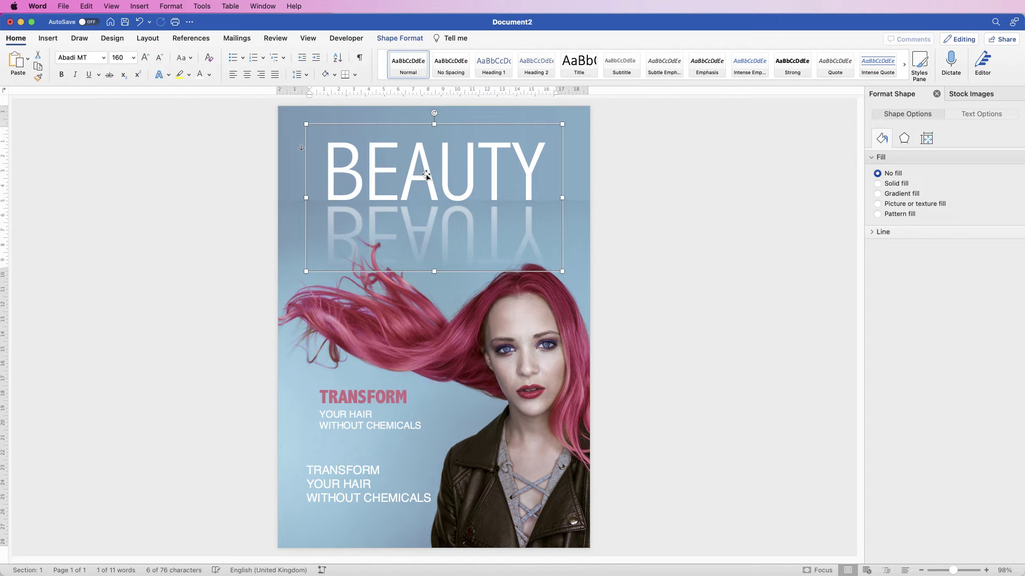
pyautogui.click(145, 57)
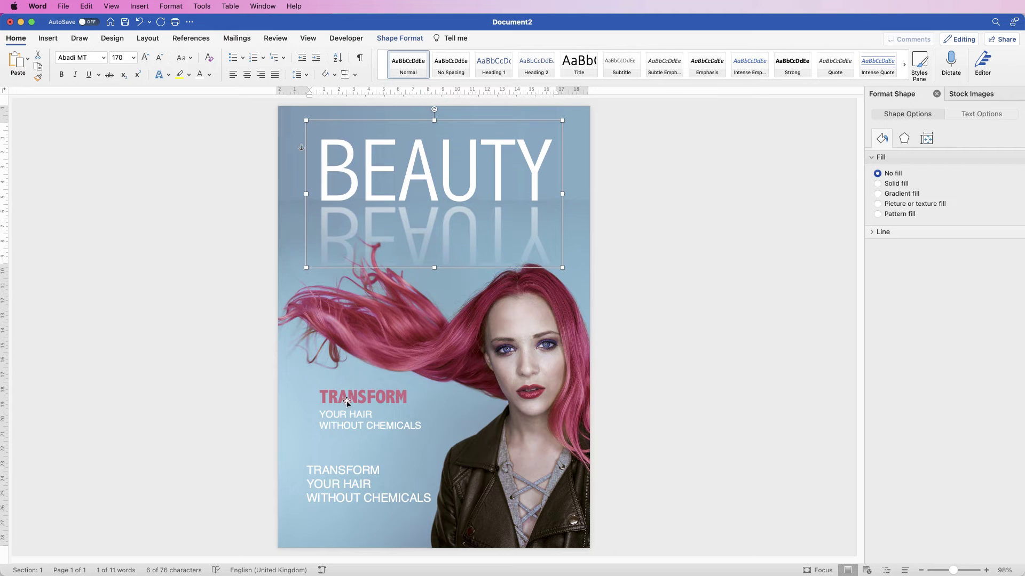
pyautogui.moveTo(346, 401); pyautogui.dragTo(348, 408)
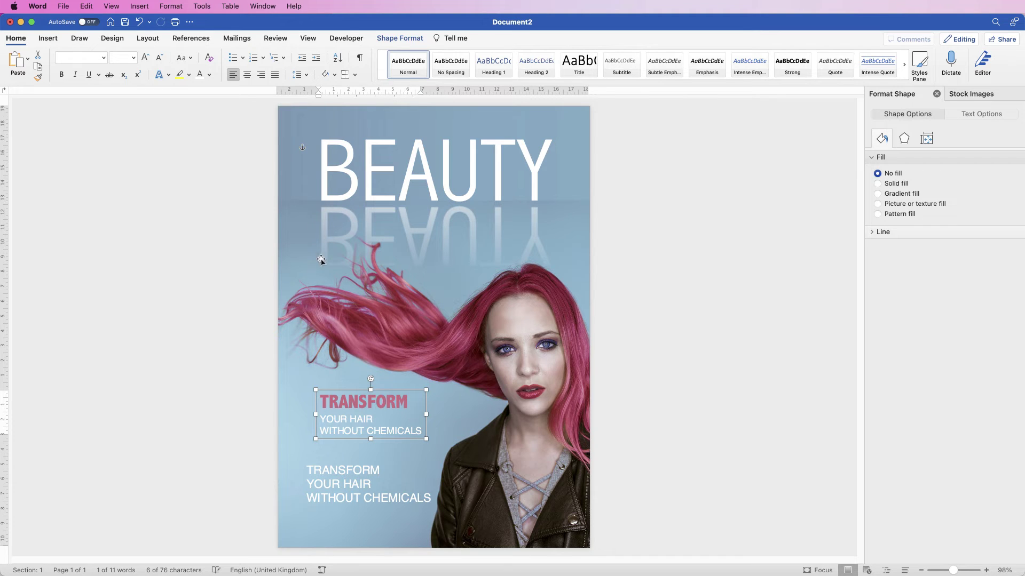
# - Enlarge the lower caption's text box and align it beneath the upper caption's left edge
pyautogui.click(348, 486)
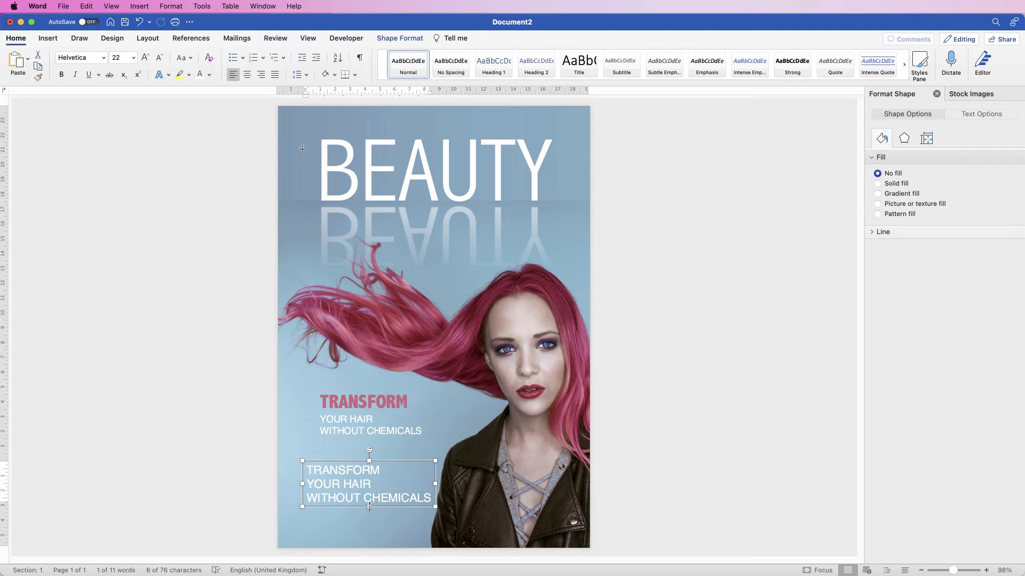
pyautogui.moveTo(370, 507); pyautogui.dragTo(369, 526)
pyautogui.moveTo(430, 498); pyautogui.dragTo(443, 493)
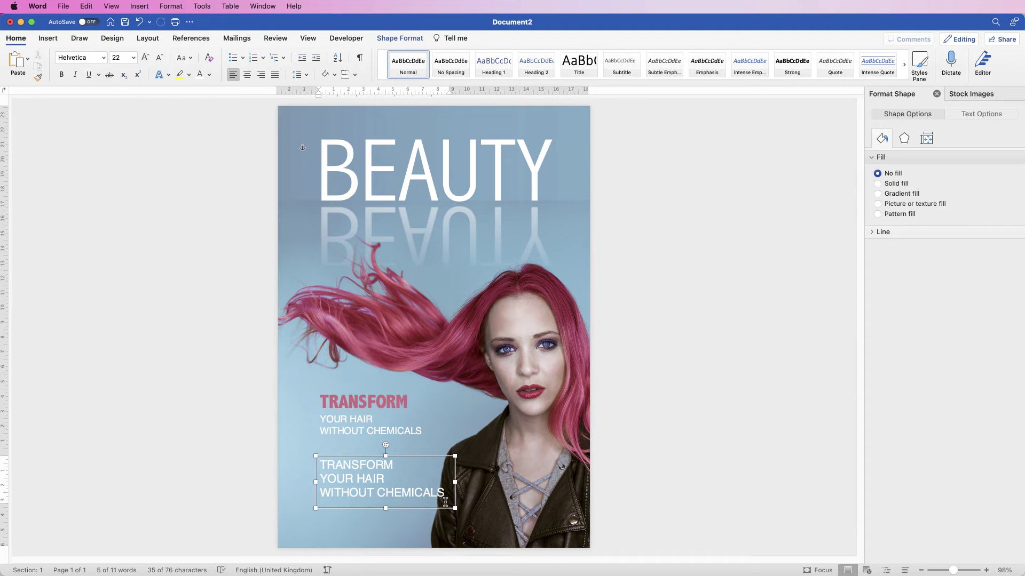
# - Replace the lower caption's text with five lines: FIRST, LOOK, NEW COLOUR, PALETTES FOR, THE SEASON, extending the box to fit
pyautogui.write('FIRST LOOK NEW COLOUR PALETTES FOR THE SEASON')
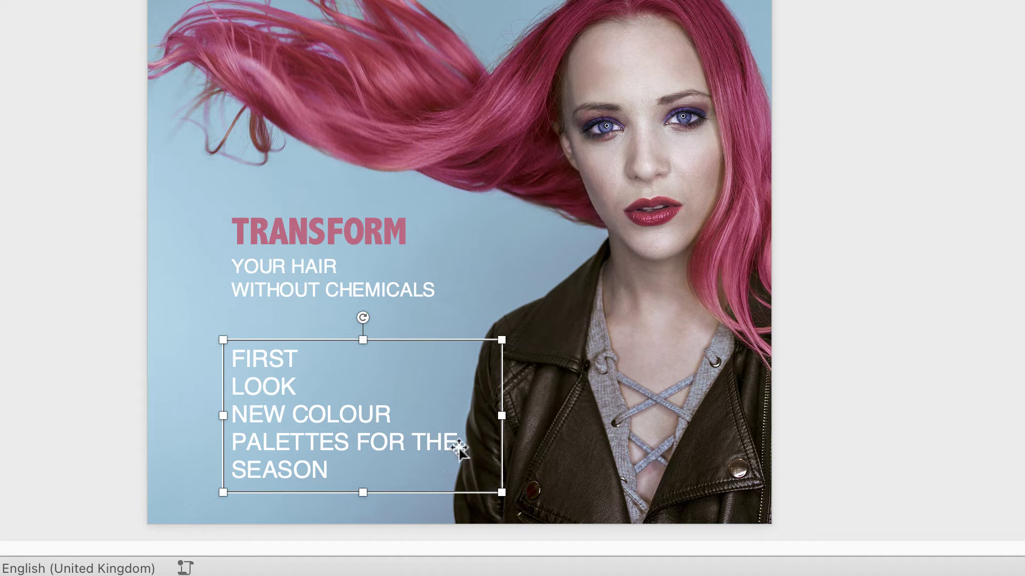
pyautogui.click(412, 443)
pyautogui.press('Return')
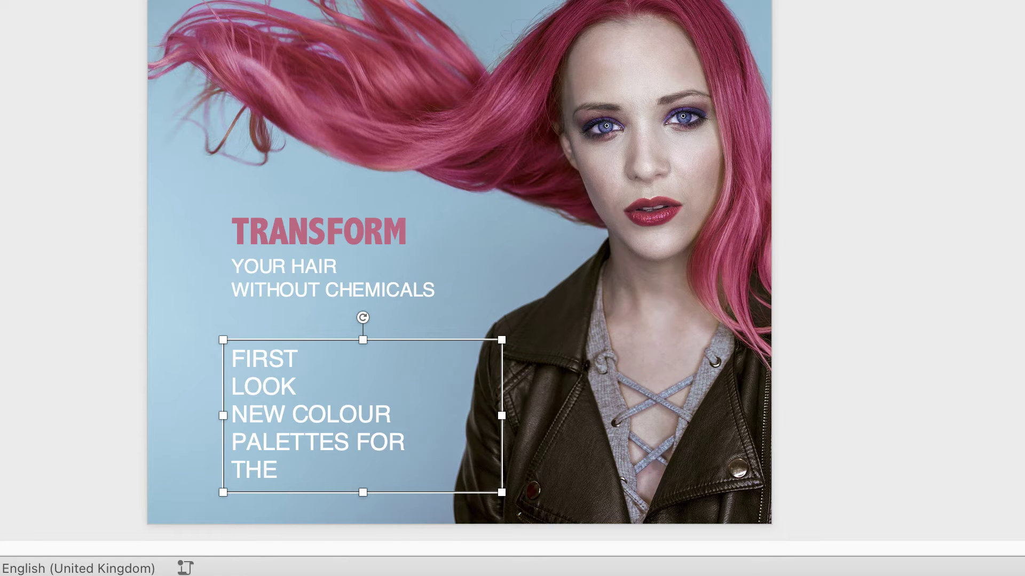
pyautogui.moveTo(363, 493); pyautogui.dragTo(363, 530)
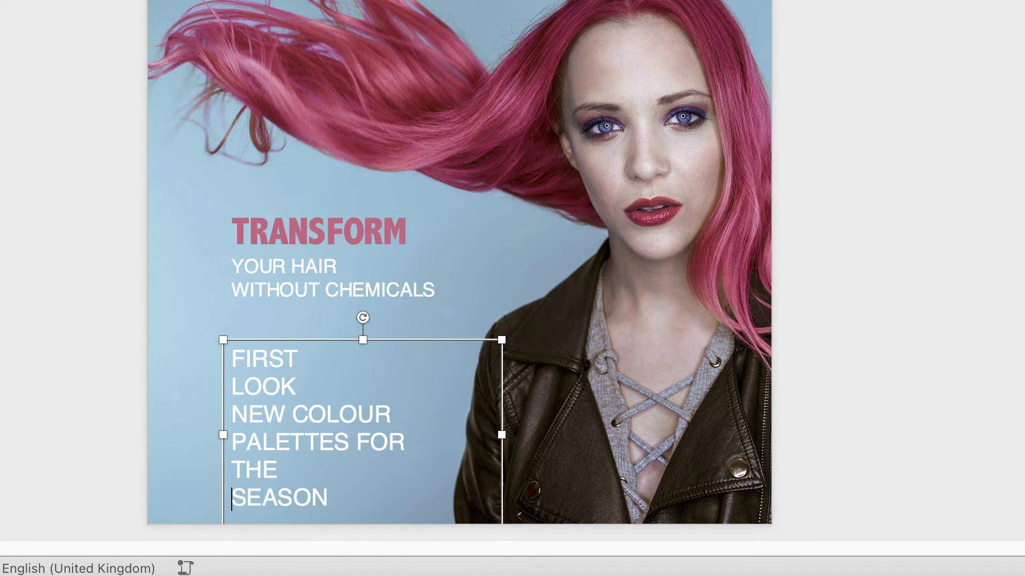
pyautogui.press('BackSpace')
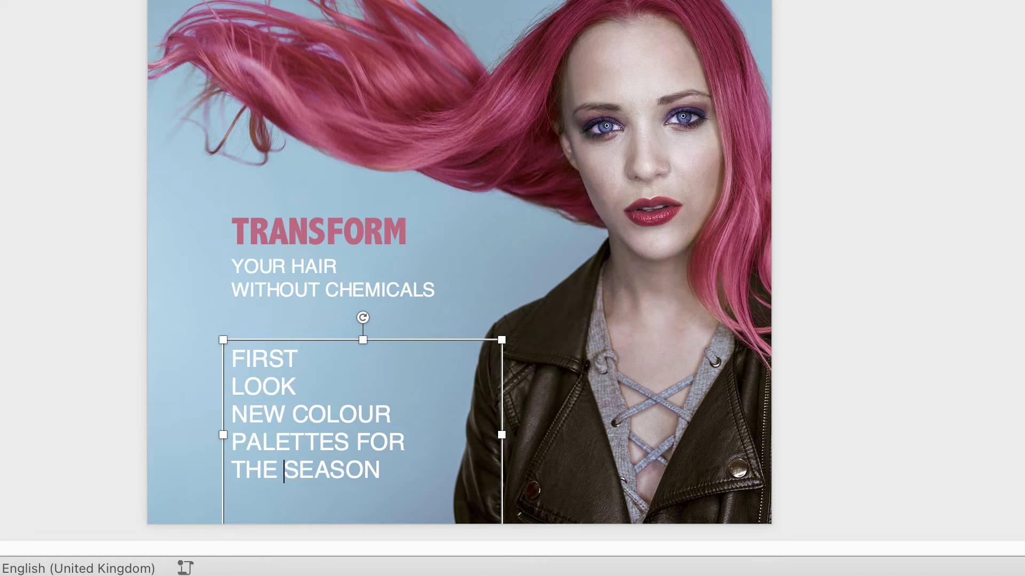
# - Reduce the lower caption's last three lines, NEW COLOUR PALETTES FOR THE SEASON, to font size 18
pyautogui.press('super+shift+Up')
pyautogui.press('super+shift+Up')
pyautogui.press('super+shift+Up')
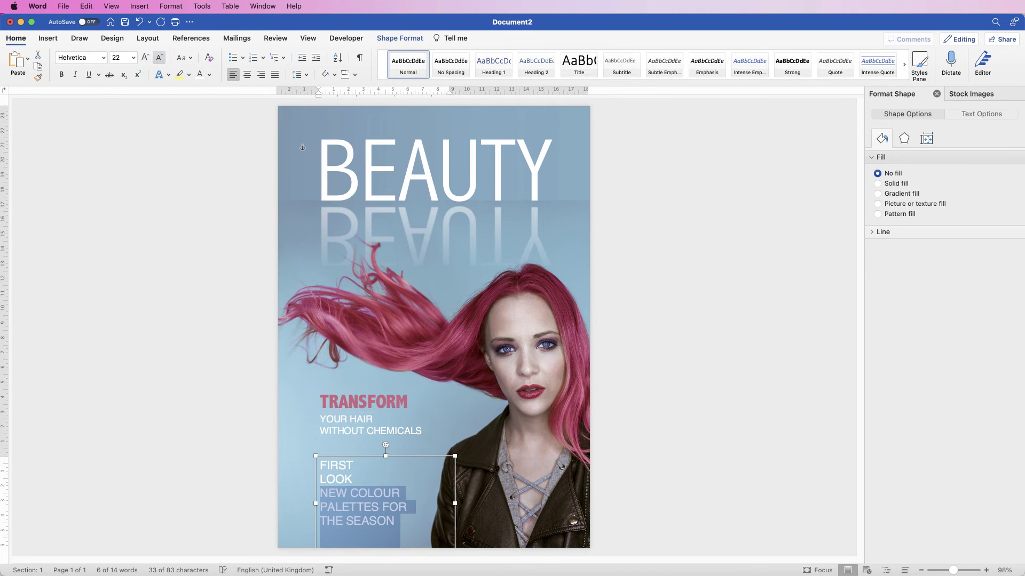
pyautogui.press('super+shift+comma')
pyautogui.press('super+shift+comma')
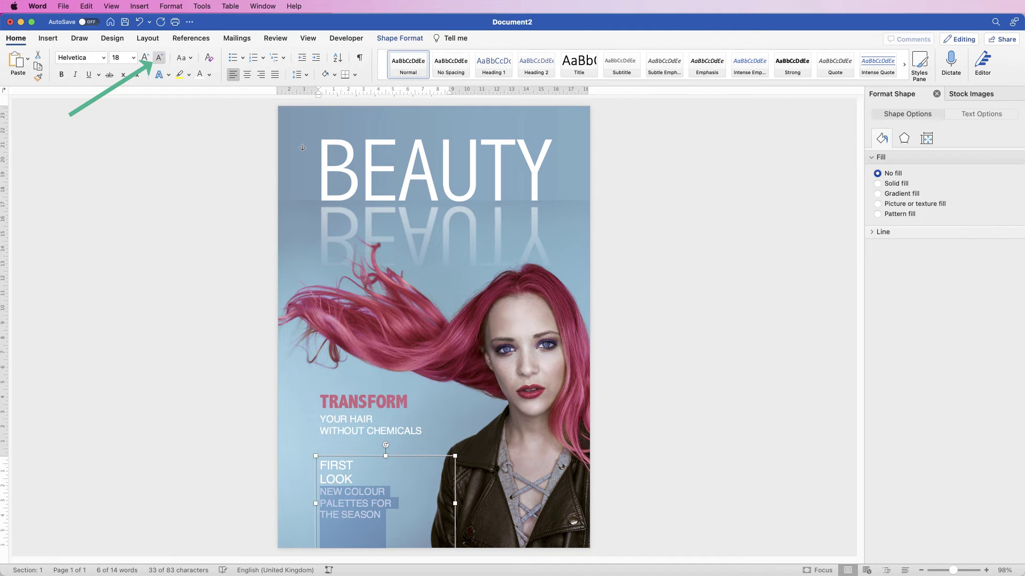
# - Make the FIRST and LOOK lines bold at font size 48 and move the caption's box up the page
pyautogui.click(321, 478)
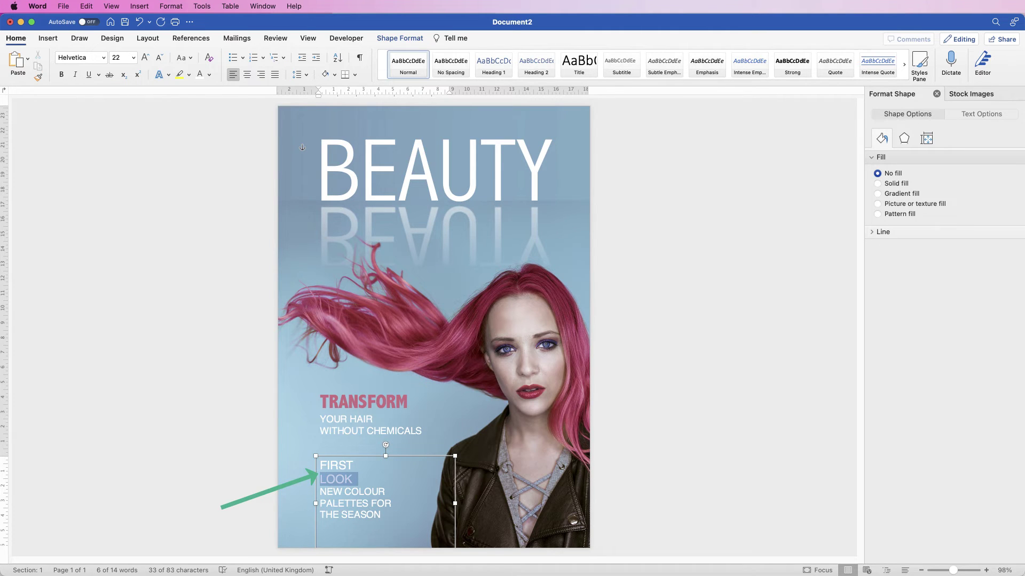
pyautogui.hotkey('shift', 'Up')
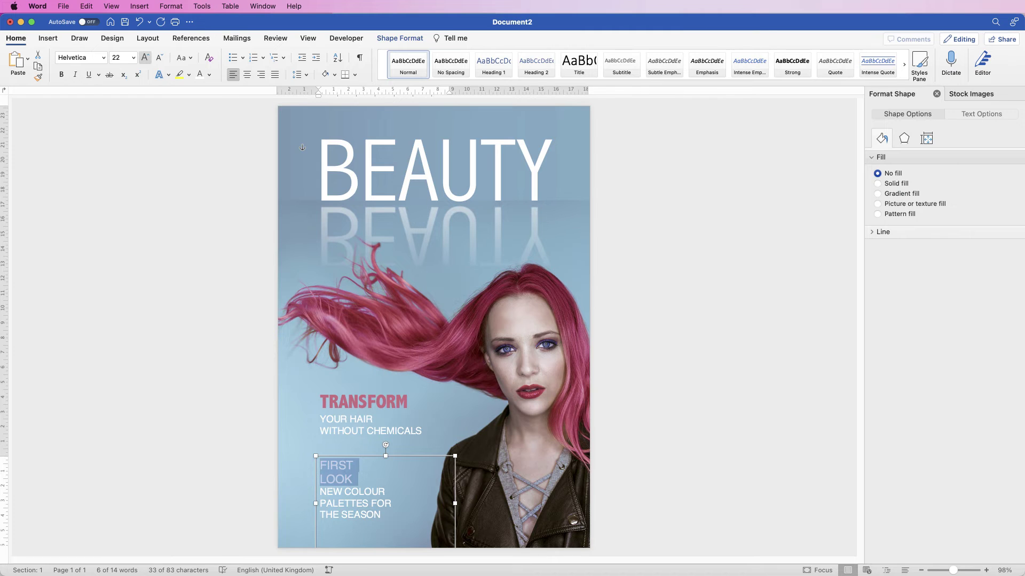
pyautogui.press('super+shift+period')
pyautogui.press('super+shift+period')
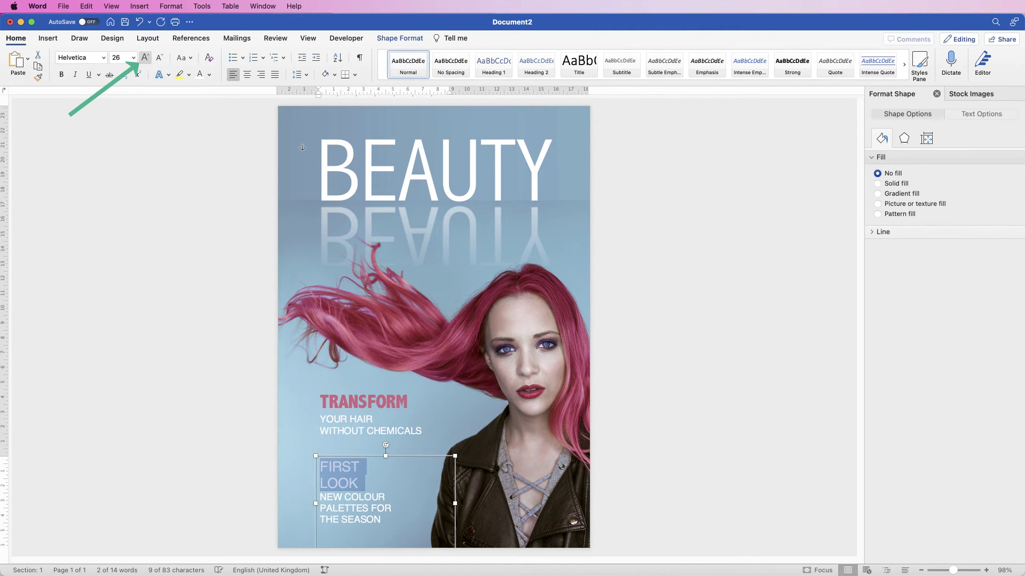
pyautogui.press('super+shift+period')
pyautogui.press('super+b')
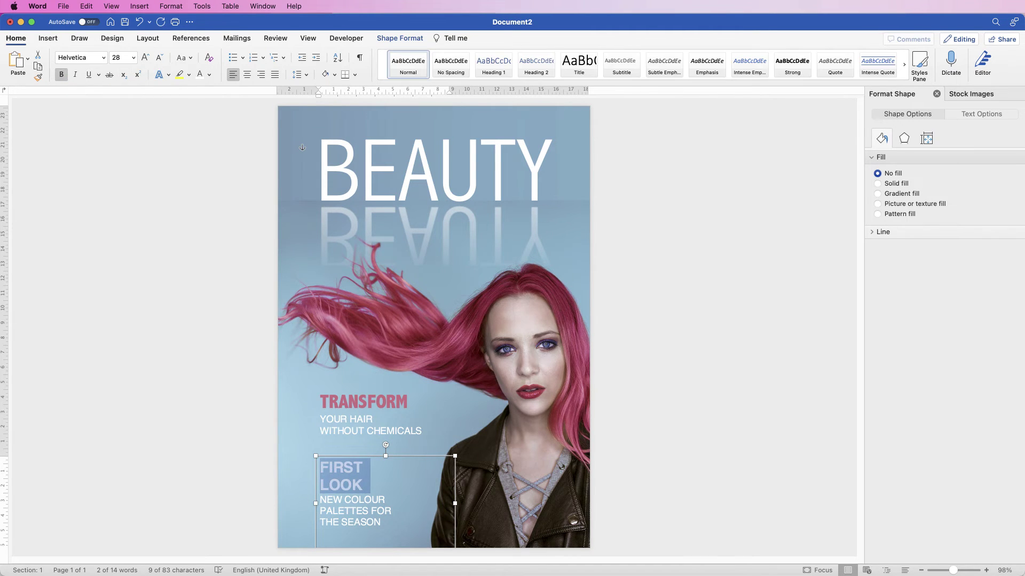
pyautogui.press('super+shift+period')
pyautogui.press('super+shift+period')
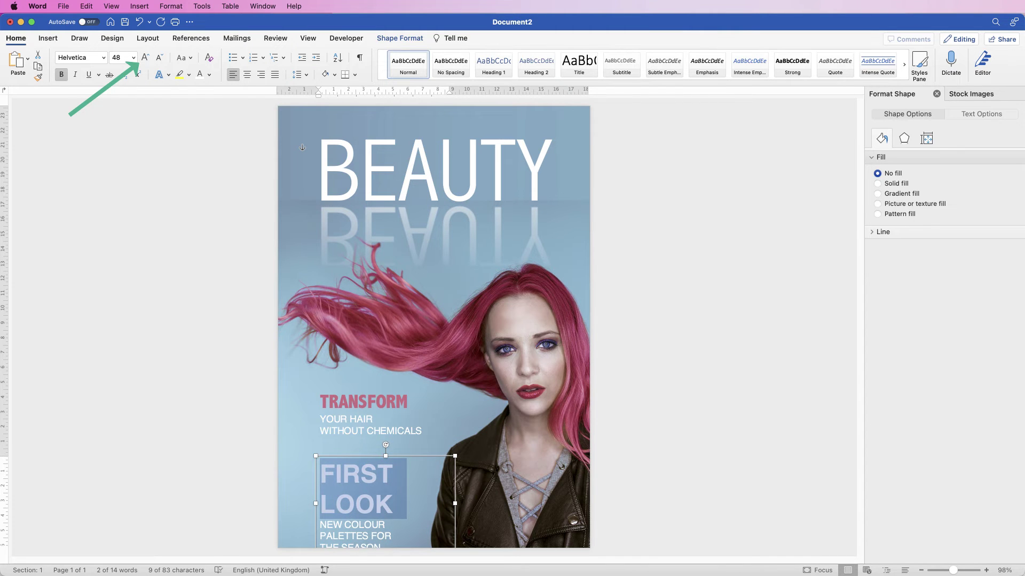
pyautogui.moveTo(414, 456); pyautogui.dragTo(410, 442)
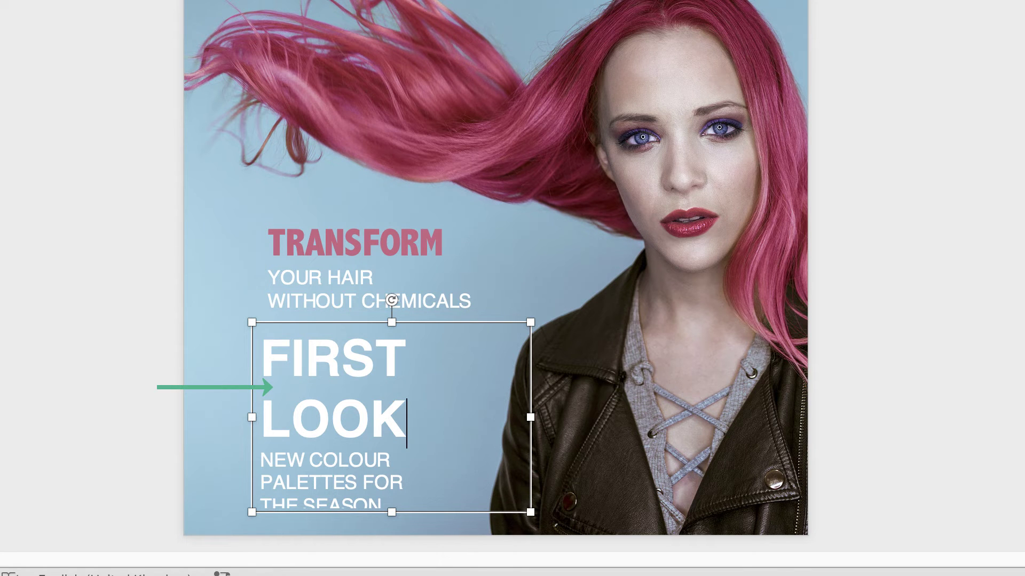
# - Try tightening the FIRST and LOOK lines with Exactly line spacing below 7 pt, and undo the spacing change
pyautogui.hotkey('shift', 'Right')
pyautogui.hotkey('shift', 'Up')
pyautogui.hotkey('shift', 'Up')
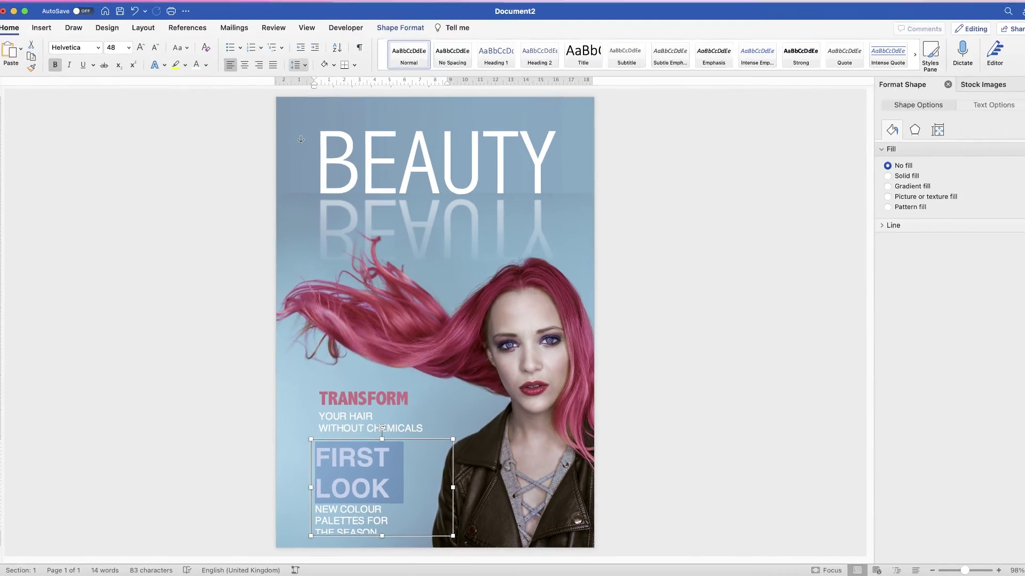
pyautogui.click(296, 64)
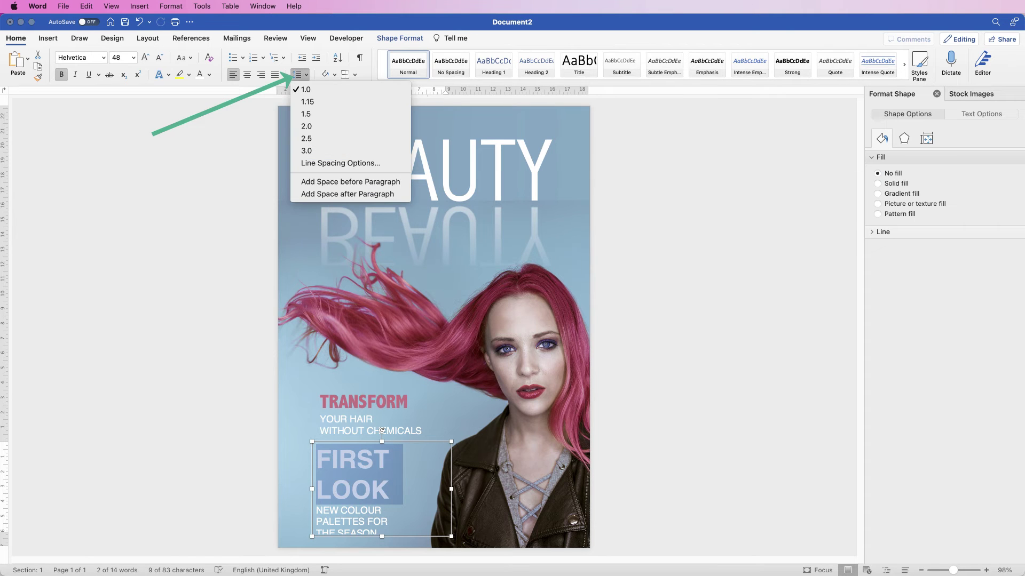
pyautogui.click(340, 163)
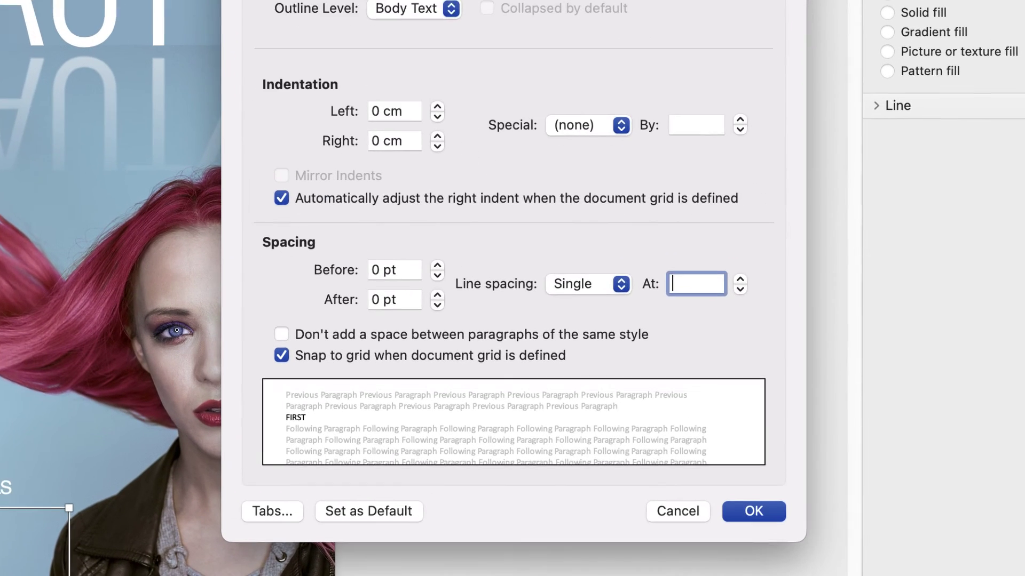
pyautogui.click(738, 326)
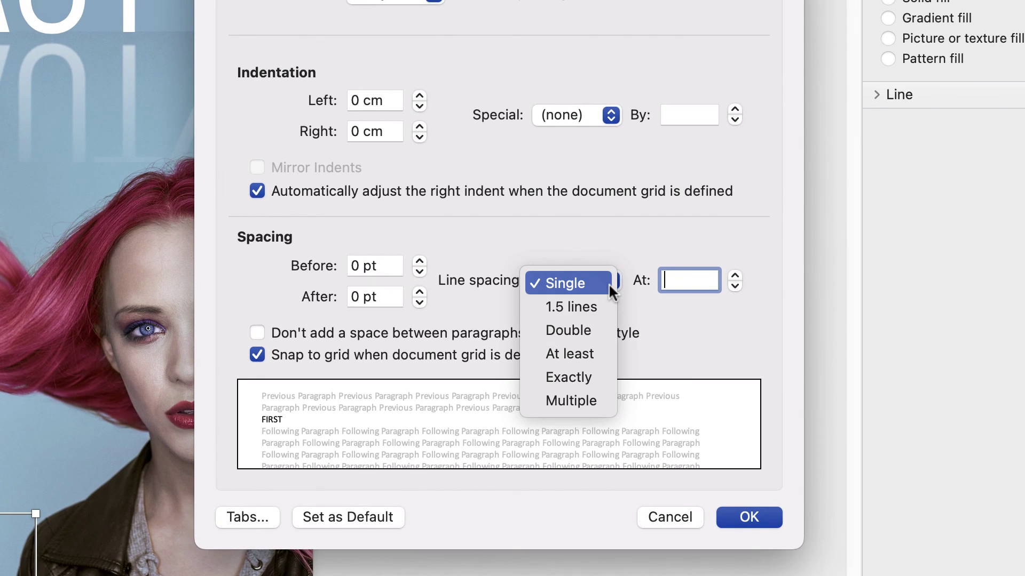
pyautogui.click(572, 380)
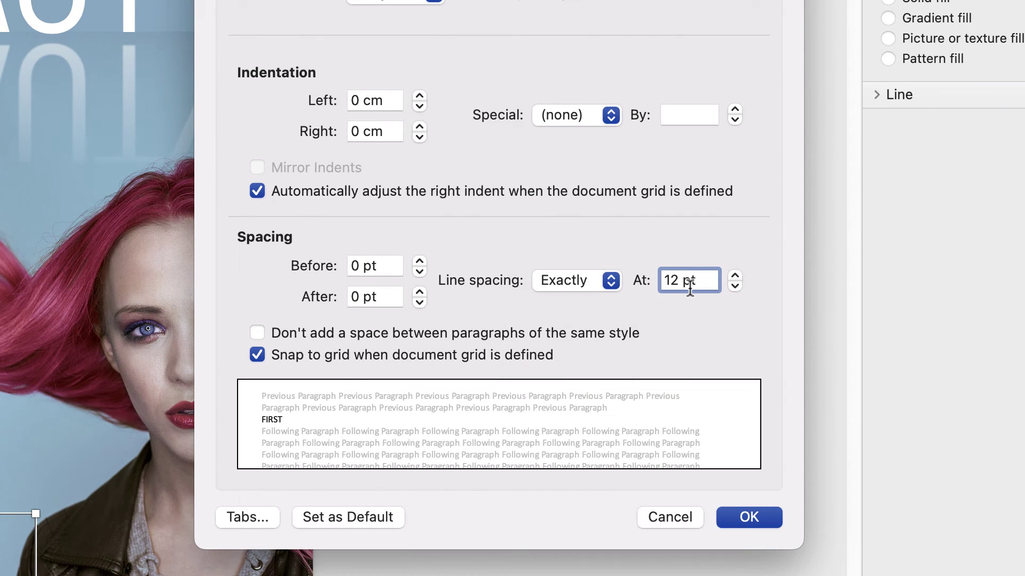
pyautogui.click(735, 286)
pyautogui.click(735, 286)
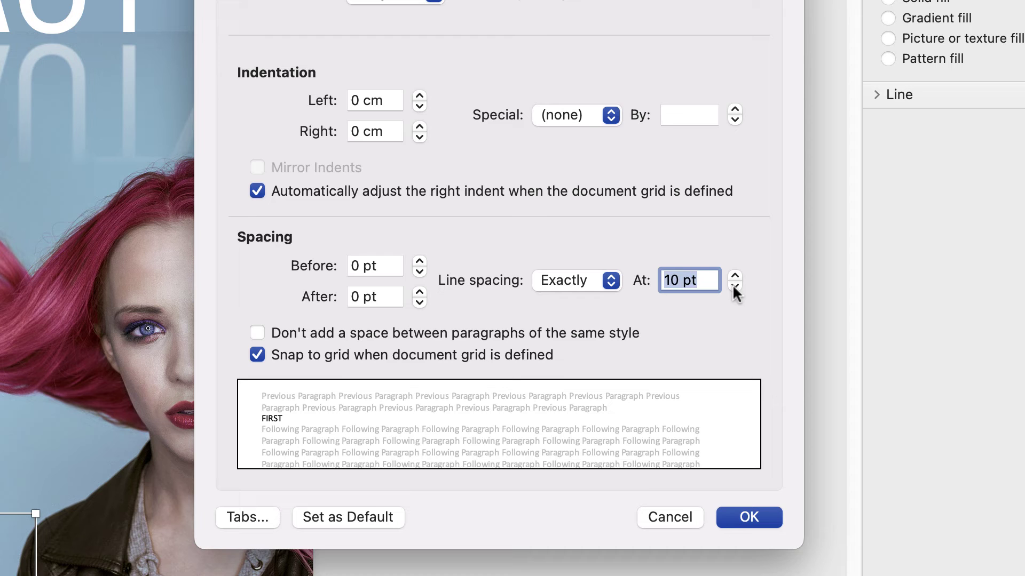
pyautogui.click(735, 286)
pyautogui.click(735, 286)
pyautogui.click(735, 286)
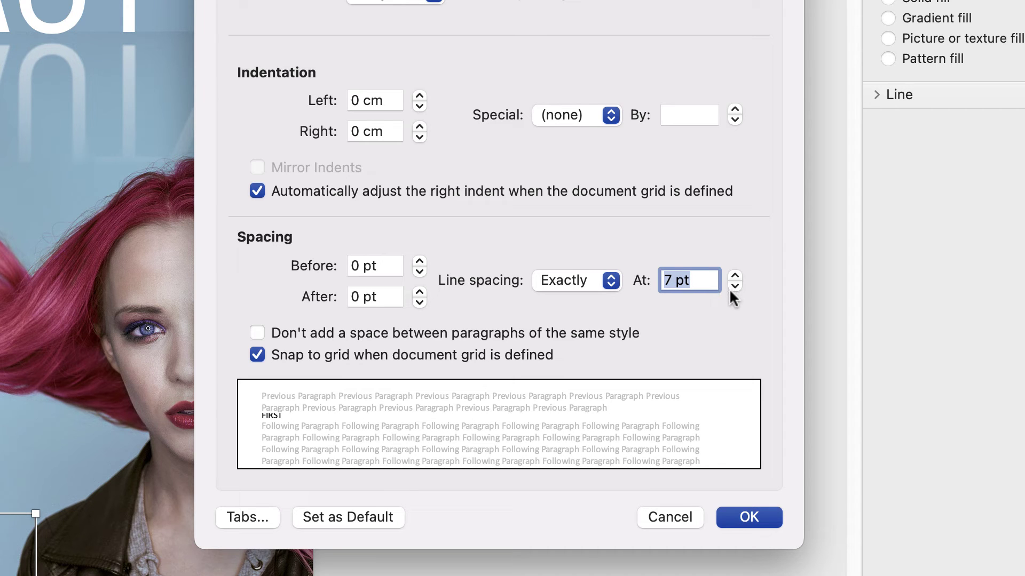
pyautogui.click(734, 286)
pyautogui.click(736, 517)
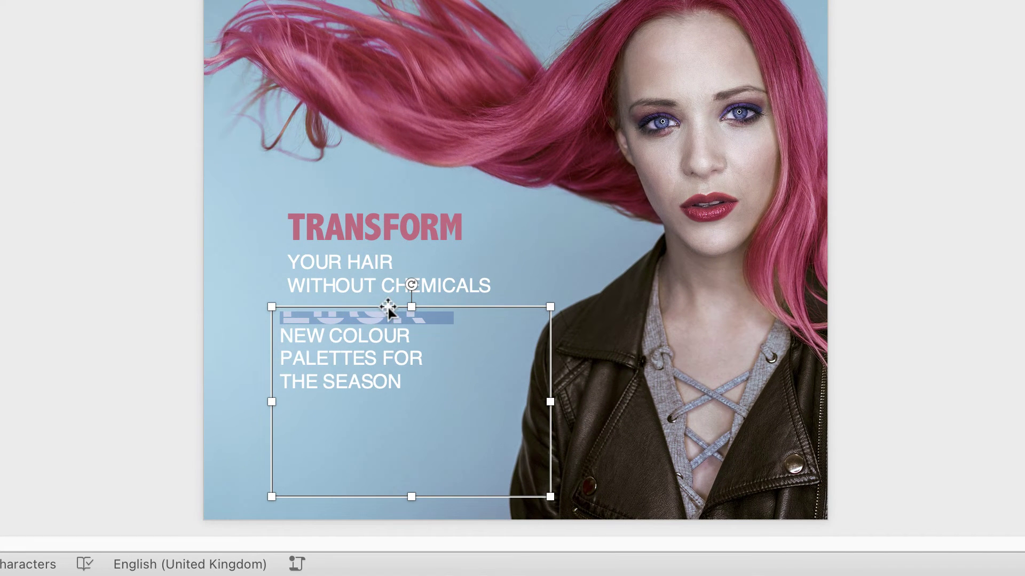
pyautogui.press('super+z')
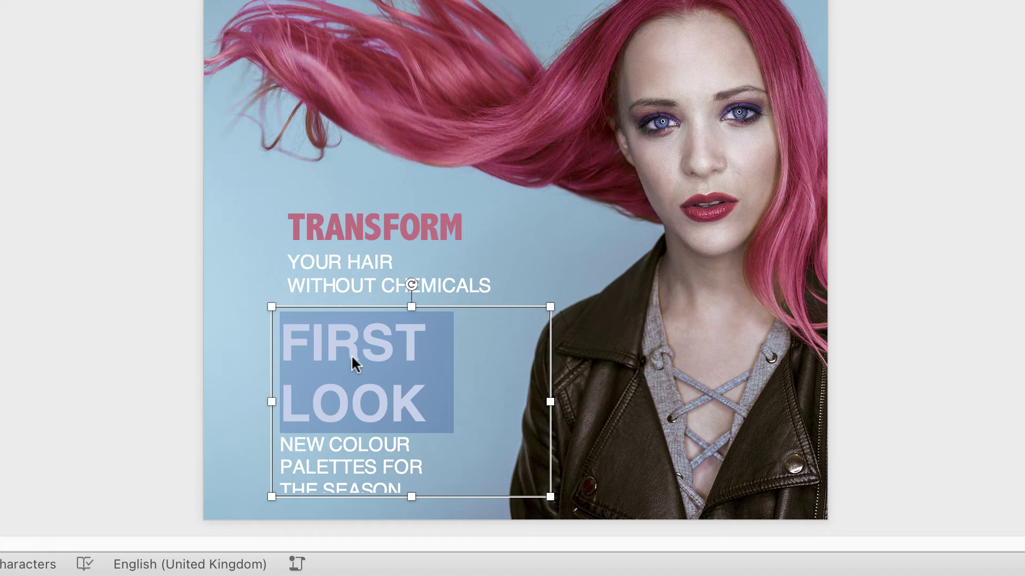
# - Copy the FIRST line from the lower caption and delete it, and fit the remaining LOOK caption's box lower on the page
pyautogui.click(380, 382)
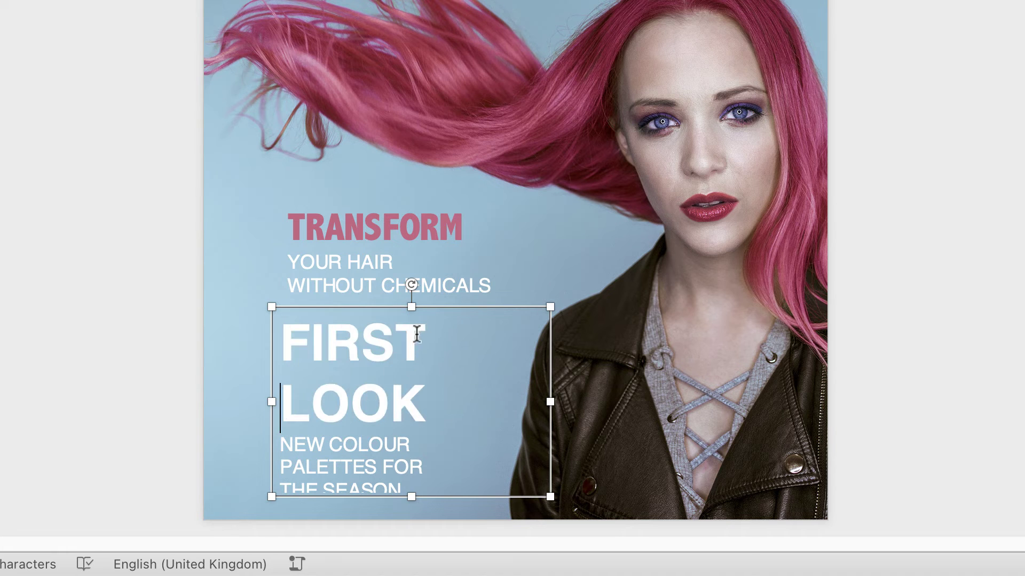
pyautogui.moveTo(426, 341); pyautogui.dragTo(292, 350)
pyautogui.press('super+c')
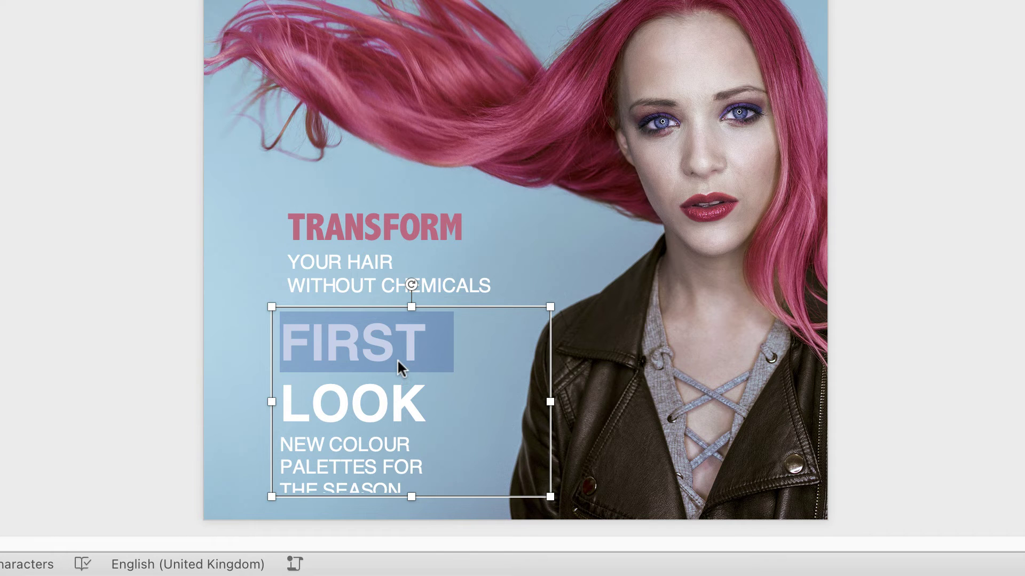
pyautogui.press('BackSpace')
pyautogui.moveTo(416, 499); pyautogui.dragTo(412, 450)
pyautogui.moveTo(359, 382); pyautogui.dragTo(358, 435)
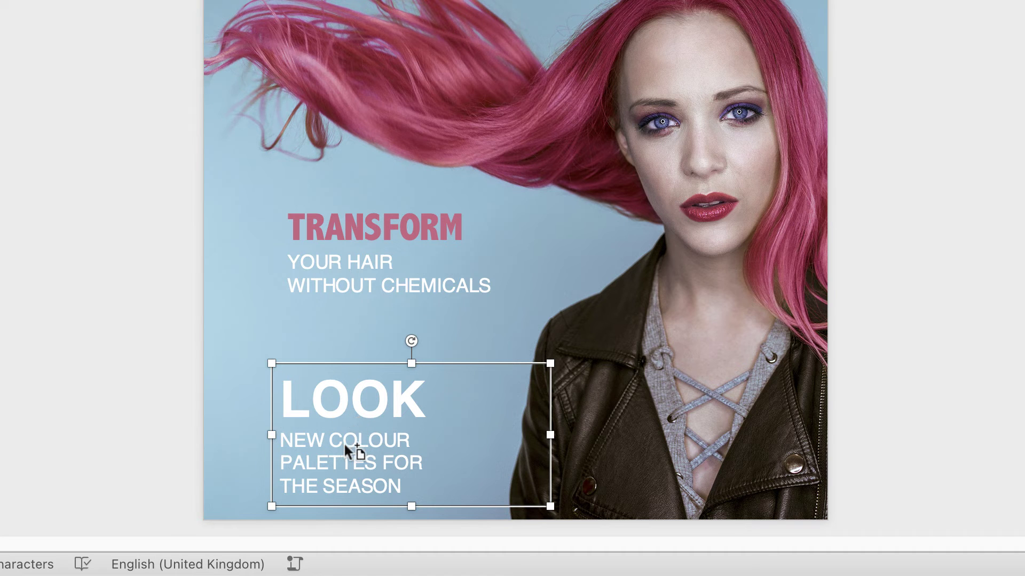
# - Duplicate the LOOK caption's text box and replace all of the duplicate's text with the copied word FIRST
pyautogui.moveTo(344, 442); pyautogui.dragTo(435, 281)
pyautogui.click(507, 326)
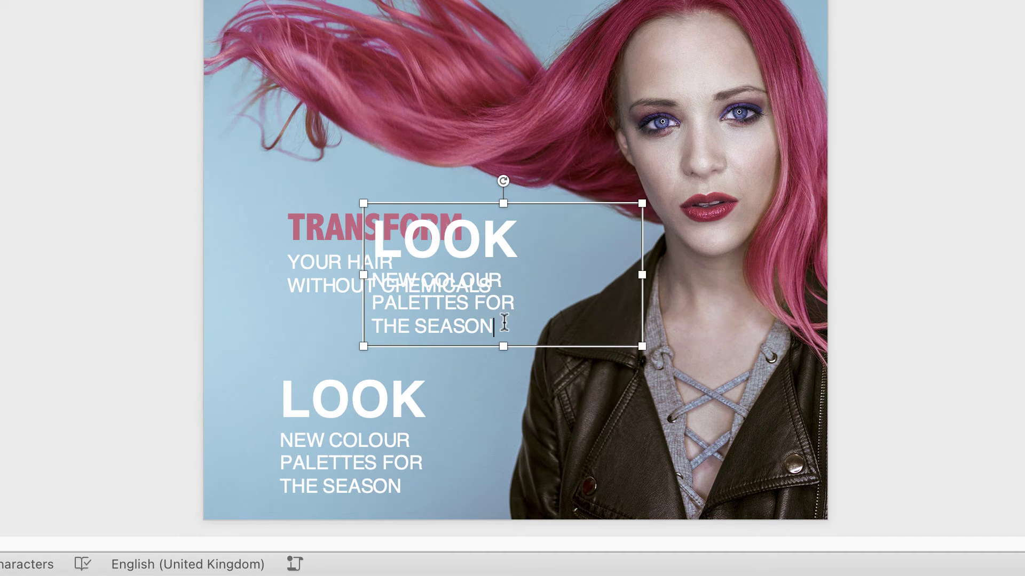
pyautogui.moveTo(502, 326); pyautogui.dragTo(381, 255)
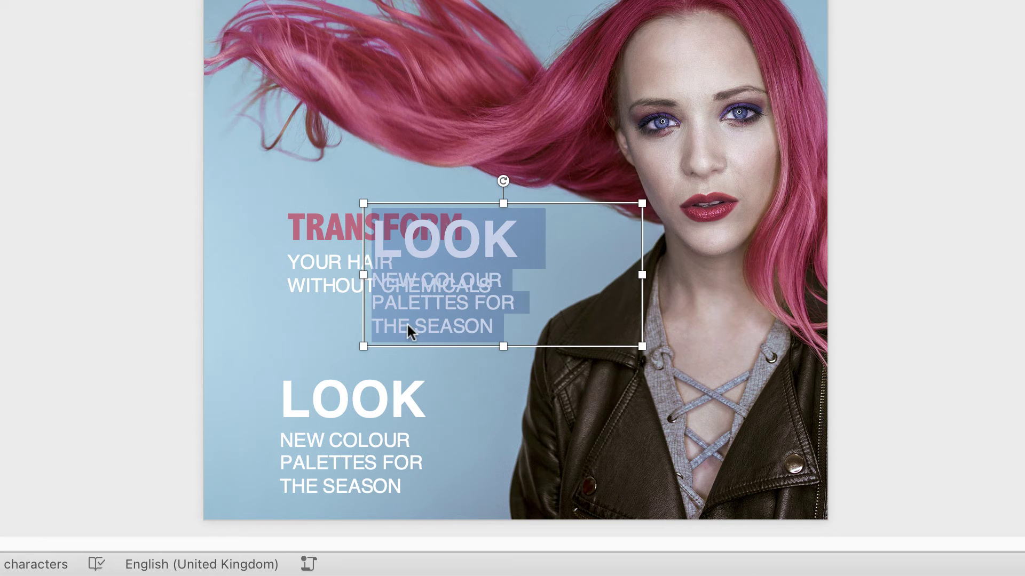
pyautogui.press('super+v')
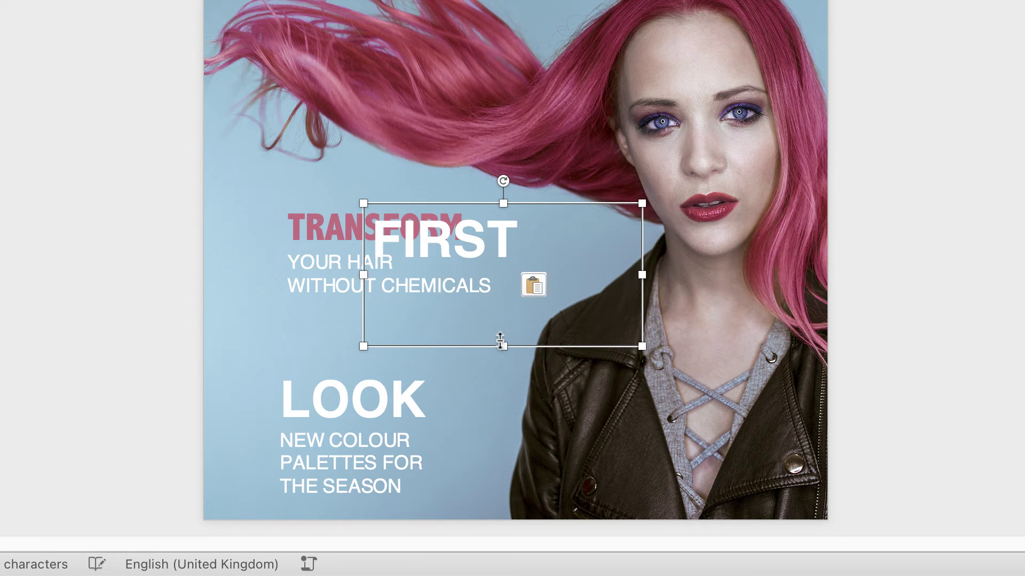
# - Fit the FIRST box closely around its word directly above LOOK, and remove the bold formatting from FIRST
pyautogui.moveTo(500, 341); pyautogui.dragTo(503, 277)
pyautogui.moveTo(640, 241); pyautogui.dragTo(361, 373)
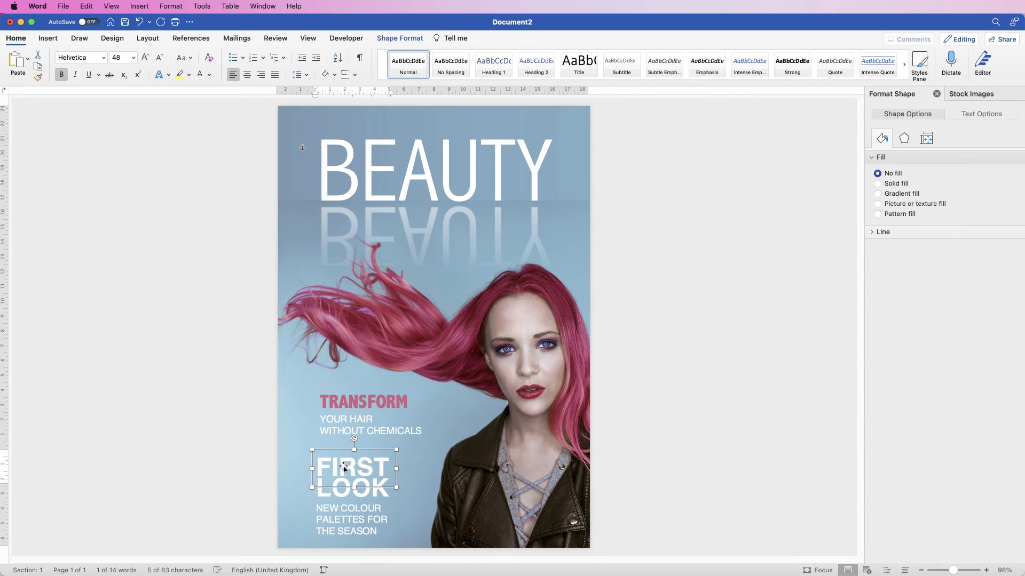
pyautogui.click(61, 75)
# - Group the FIRST box with the LOOK caption box and move the group up slightly, in line with the TRANSFORM caption
pyautogui.keyDown('shift'); pyautogui.click(347, 516); pyautogui.keyUp('shift')
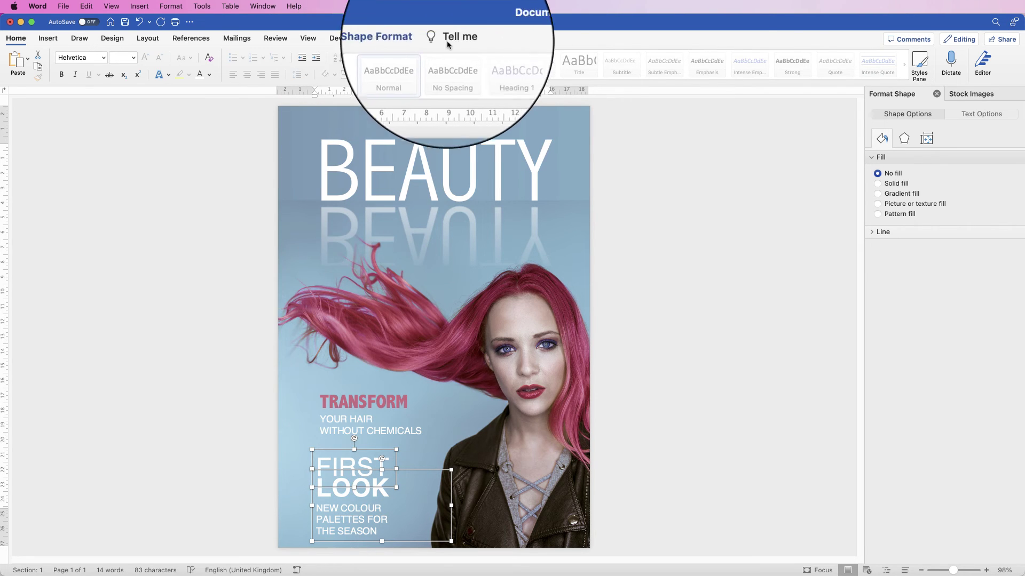
pyautogui.click(399, 37)
pyautogui.click(782, 57)
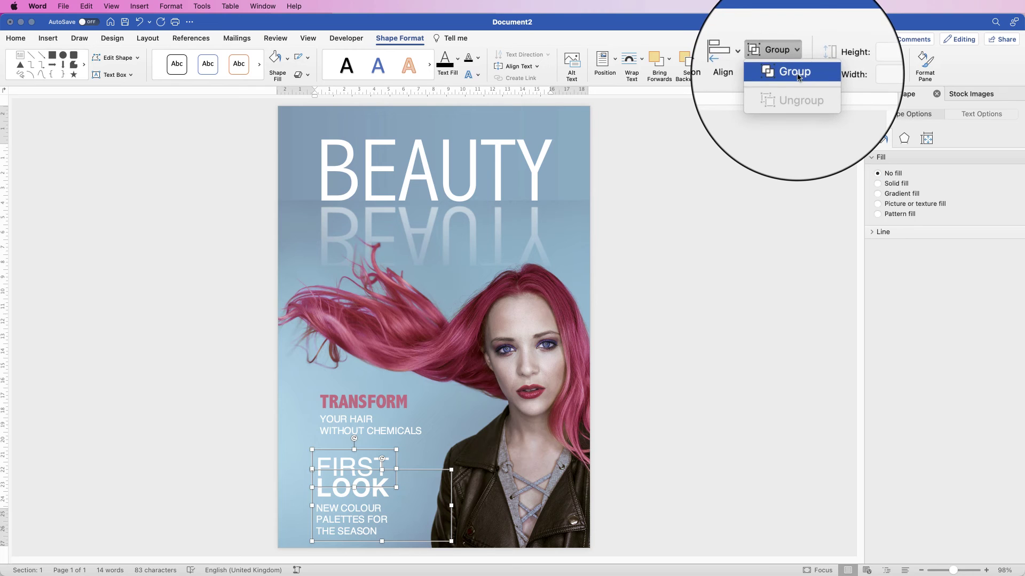
pyautogui.click(783, 69)
pyautogui.moveTo(353, 488); pyautogui.dragTo(350, 477)
# - Try to align the FIRST LOOK group and the TRANSFORM caption by their left edges, relative to the selected objects
pyautogui.click(333, 447)
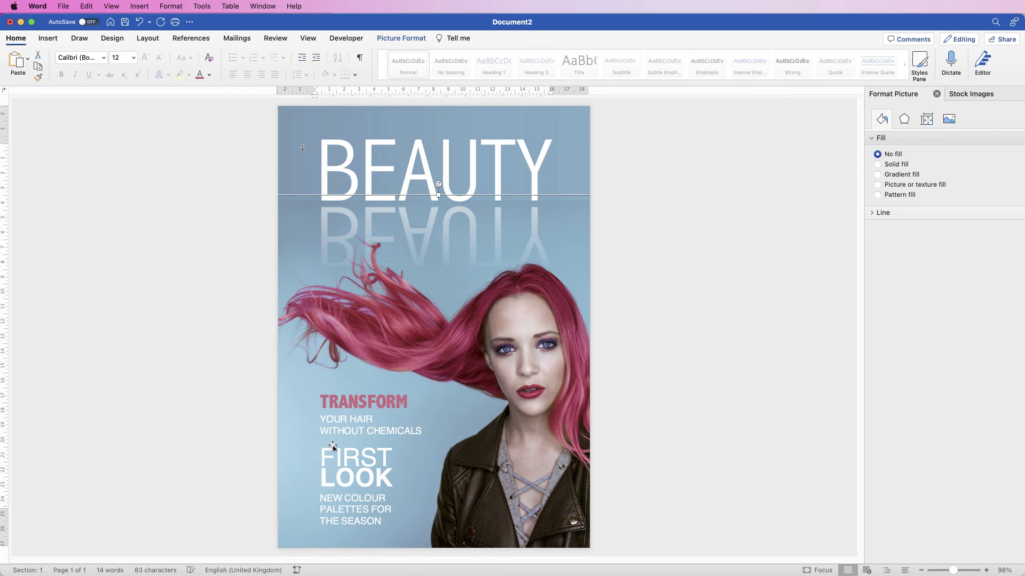
pyautogui.click(340, 475)
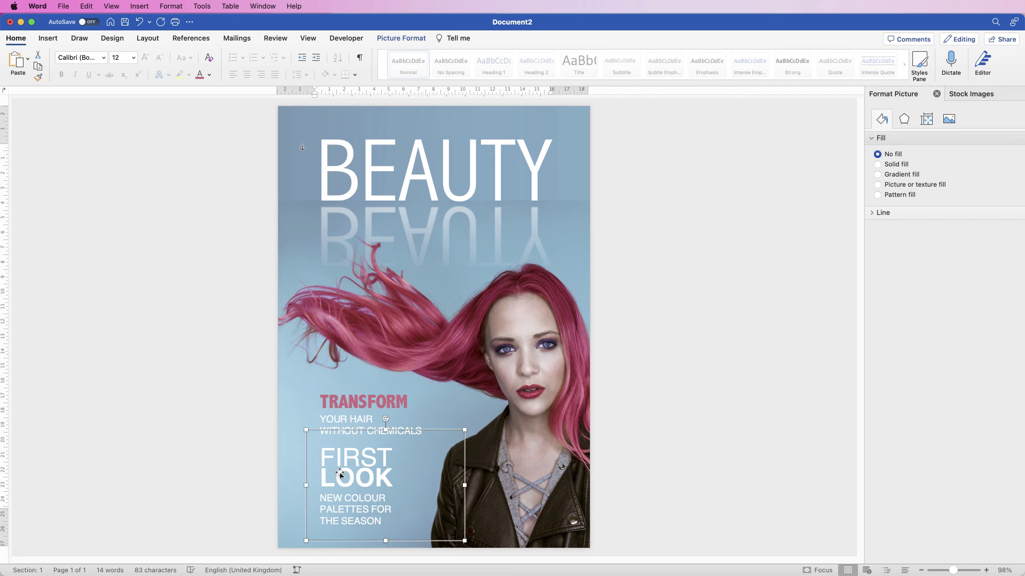
pyautogui.keyDown('shift'); pyautogui.click(339, 403); pyautogui.keyUp('shift')
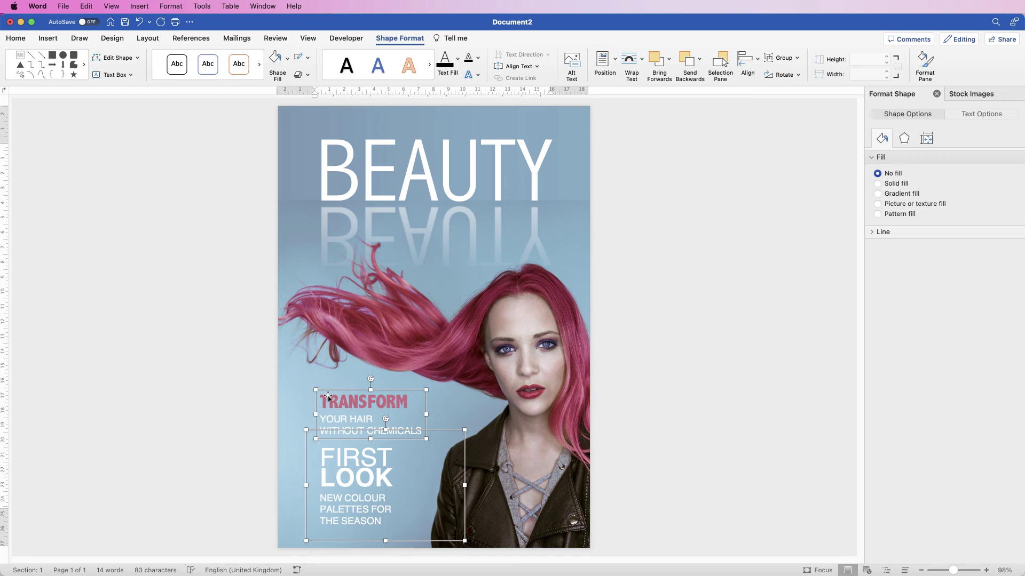
pyautogui.click(758, 60)
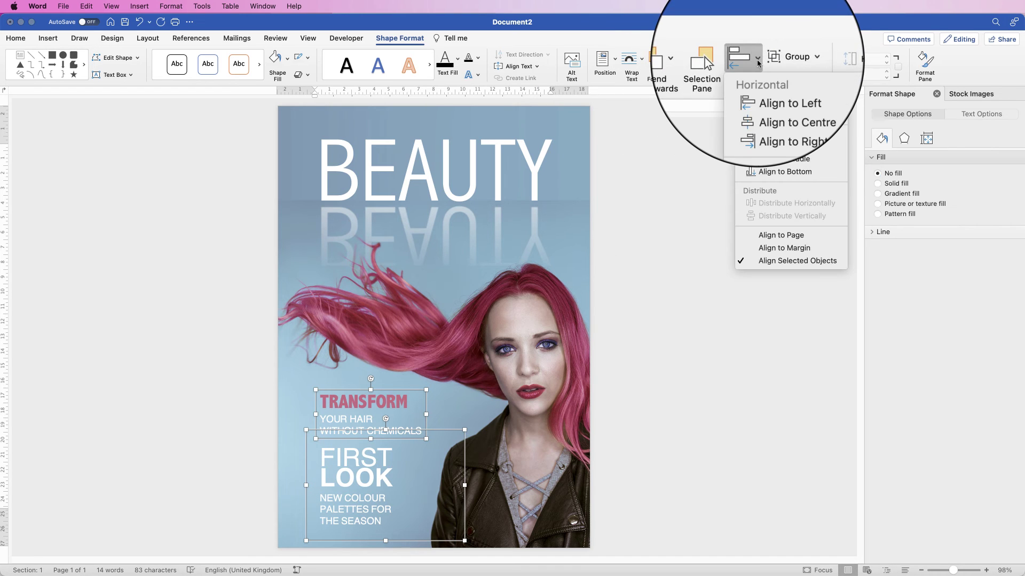
pyautogui.click(781, 95)
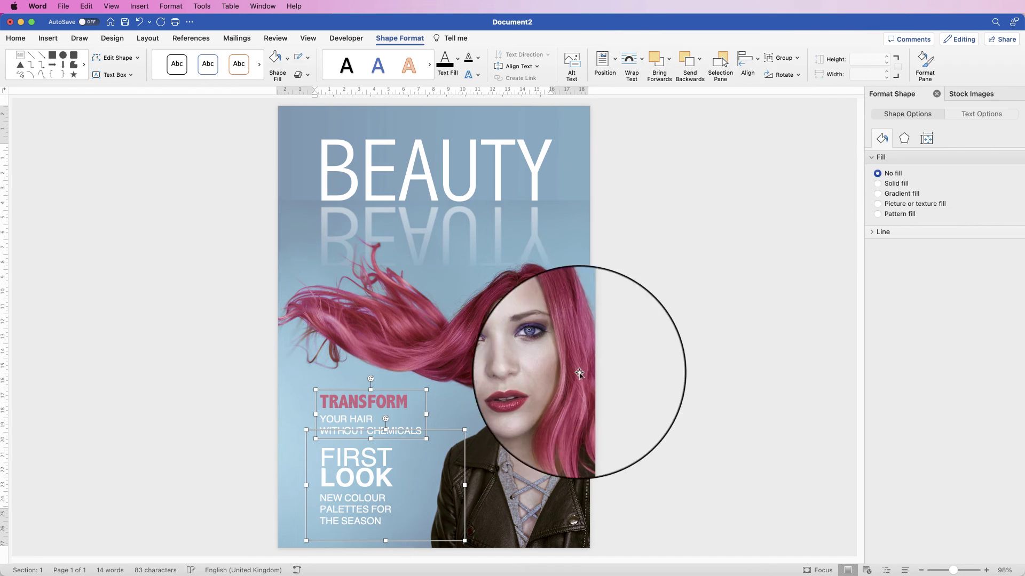
pyautogui.click(614, 400)
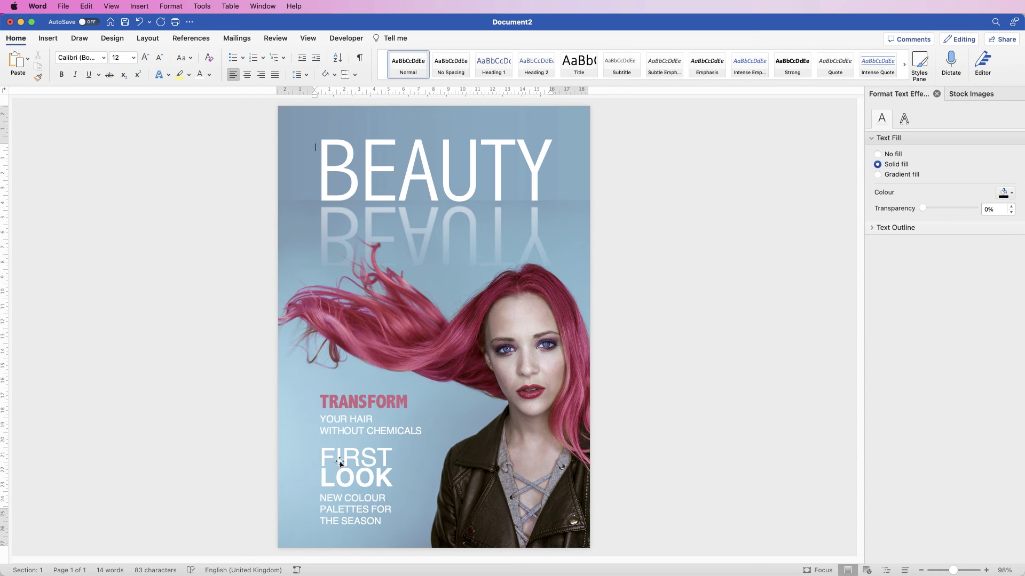
# - Move the TRANSFORM caption up slightly to widen the gap above the FIRST LOOK group
pyautogui.click(362, 411)
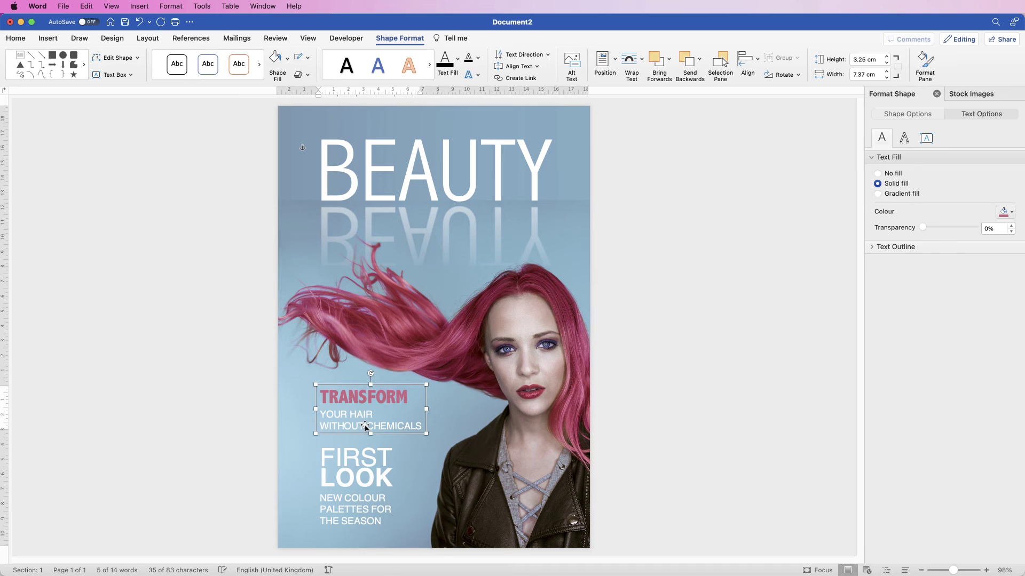
pyautogui.click(619, 485)
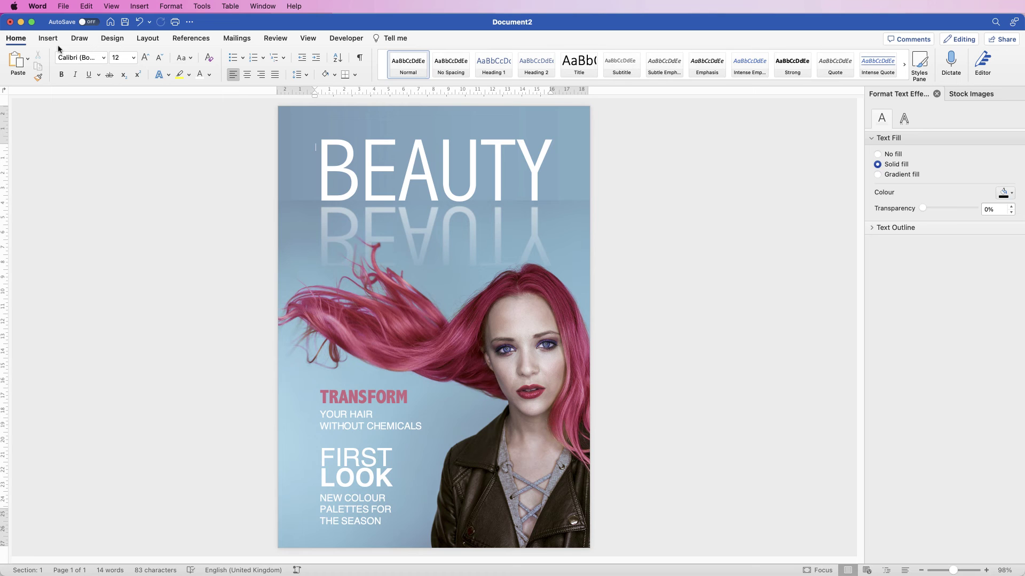
pyautogui.click(60, 6)
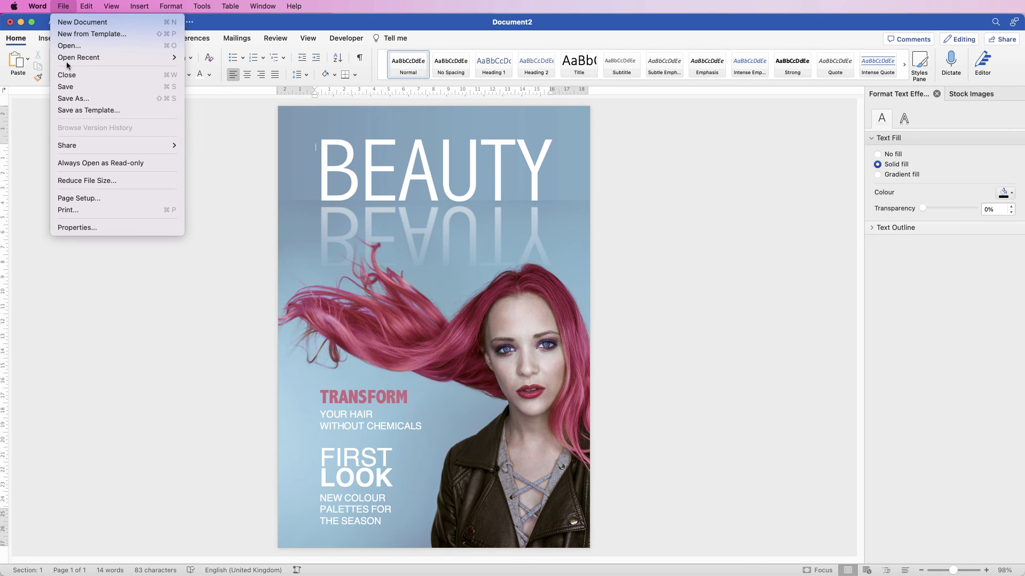
pyautogui.click(73, 100)
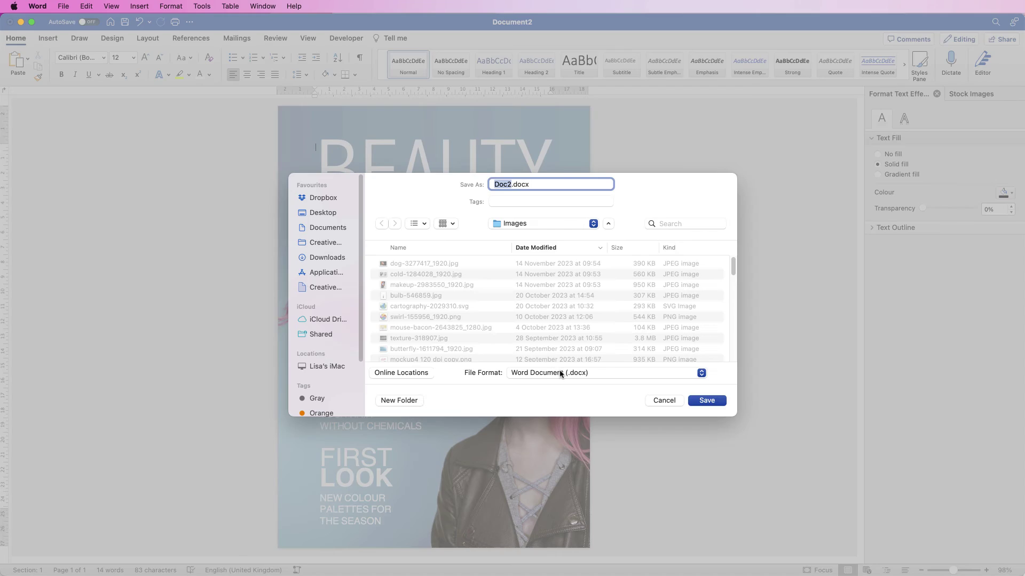
pyautogui.click(559, 375)
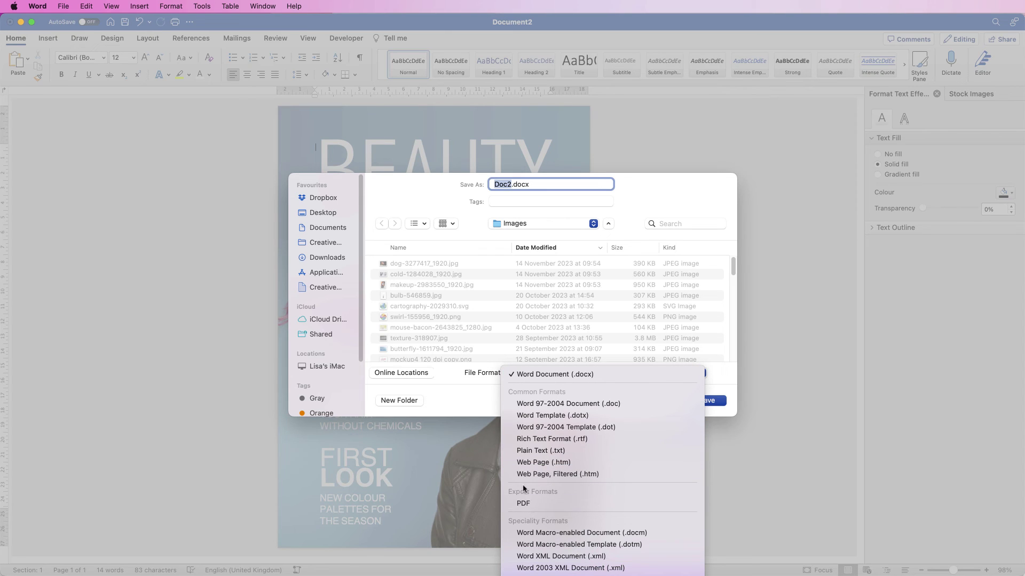
pyautogui.click(483, 422)
pyautogui.click(670, 405)
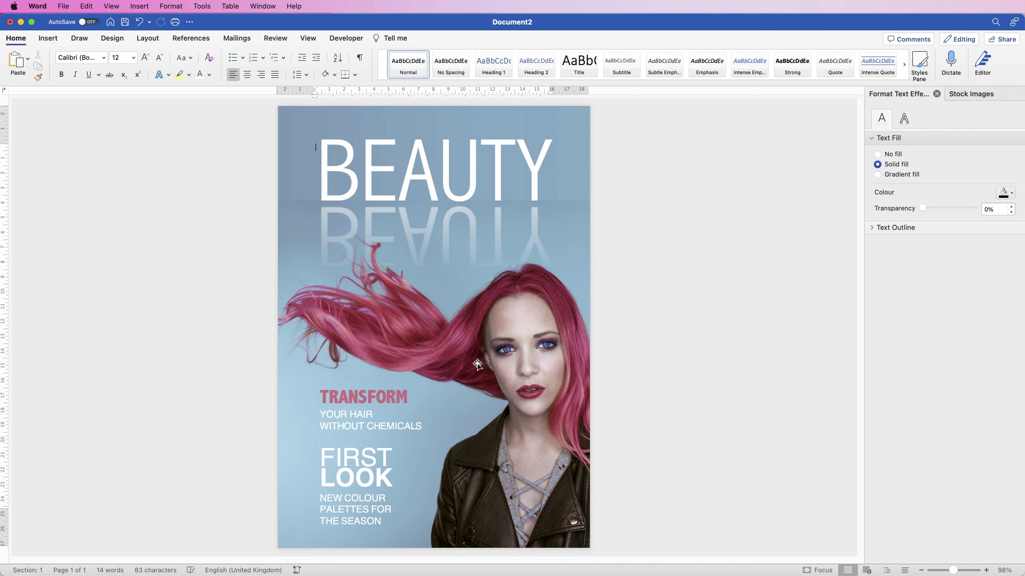
# - Display the Selection Pane and select the outer Group 4 that holds all the cover elements
pyautogui.click(497, 169)
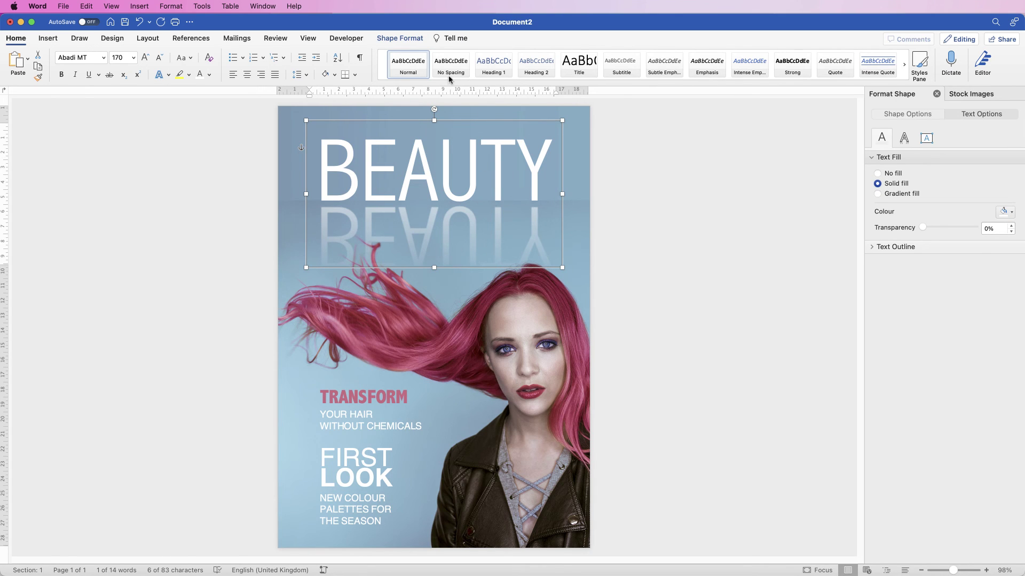
pyautogui.click(400, 37)
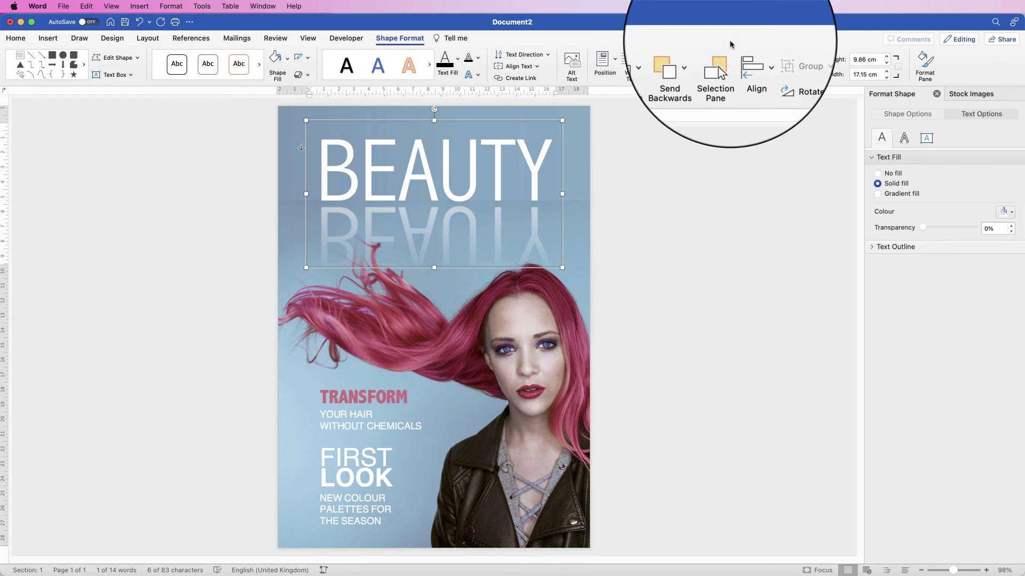
pyautogui.click(720, 63)
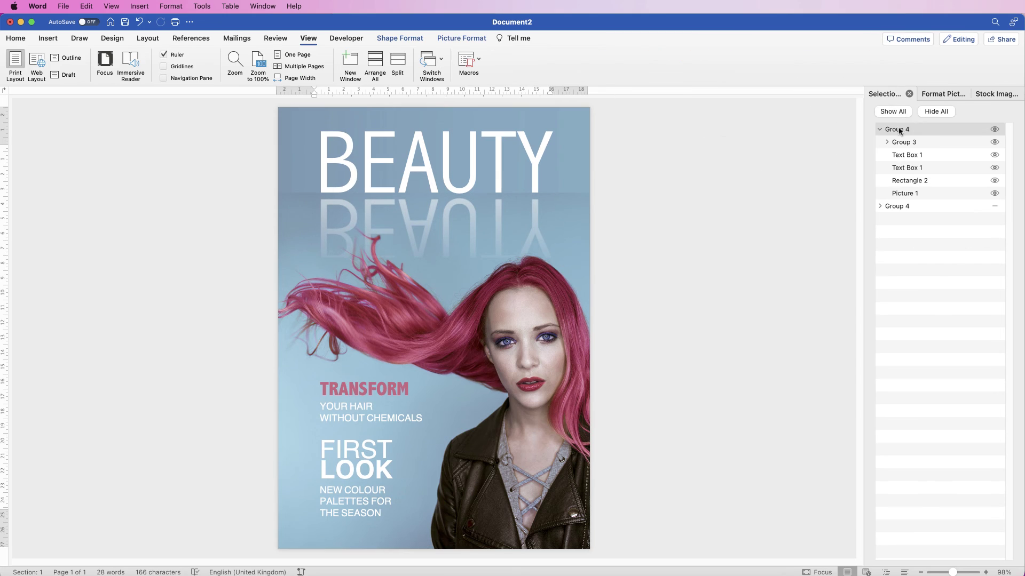
pyautogui.click(896, 130)
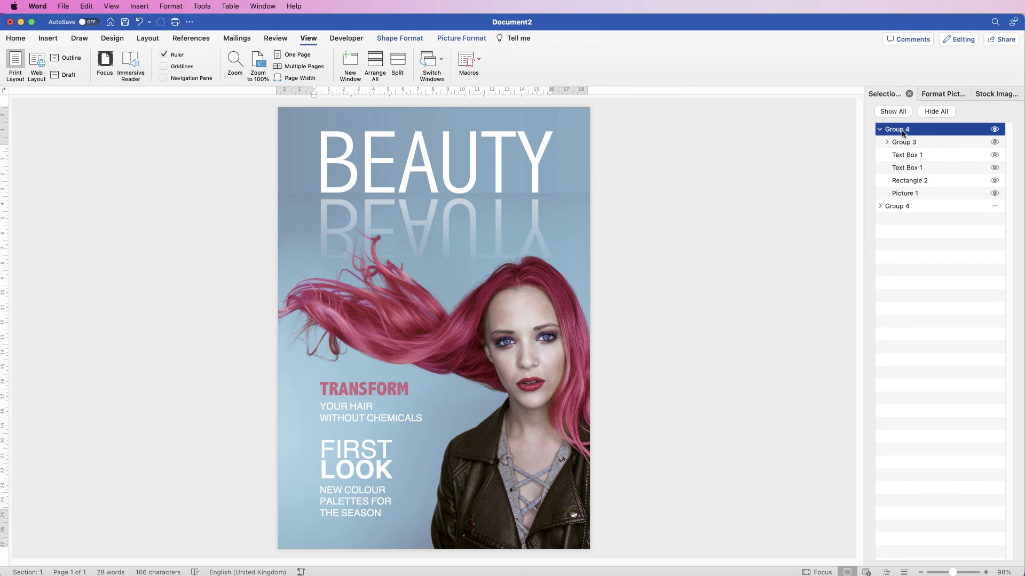
# - Save the grouped cover as a PNG picture named Picture 1.png on the Desktop
pyautogui.rightClick(438, 247)
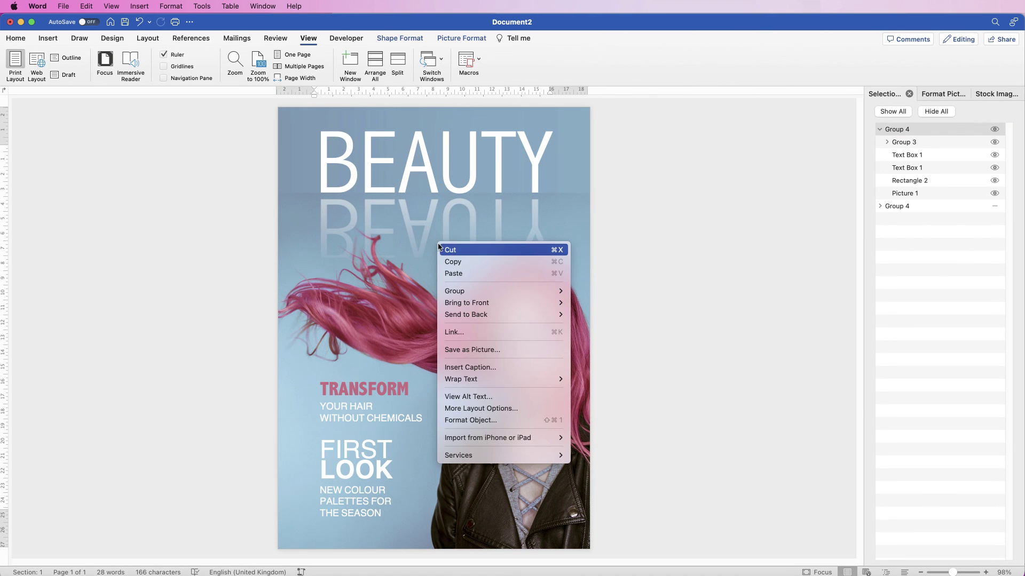
pyautogui.click(471, 350)
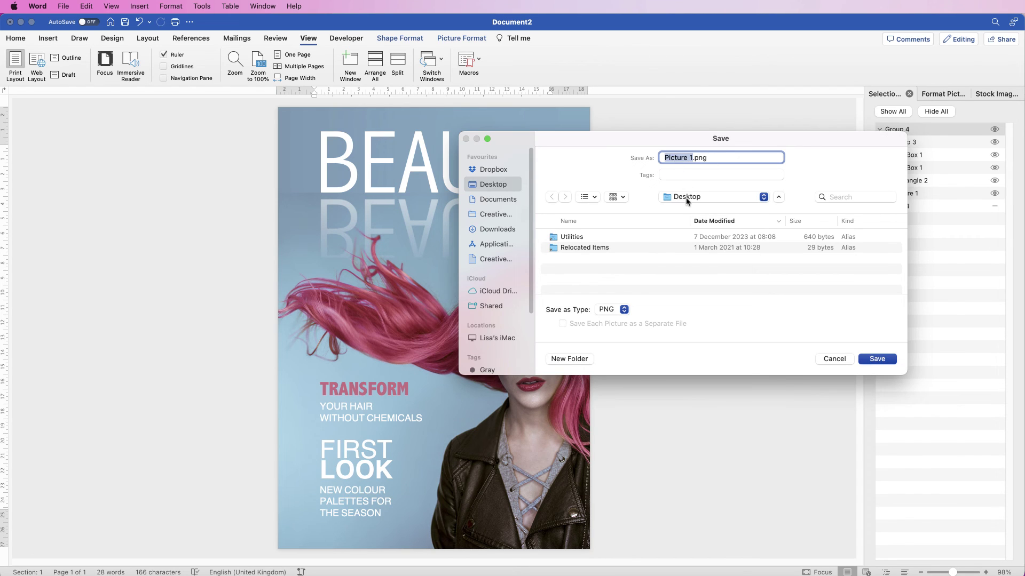
pyautogui.click(624, 310)
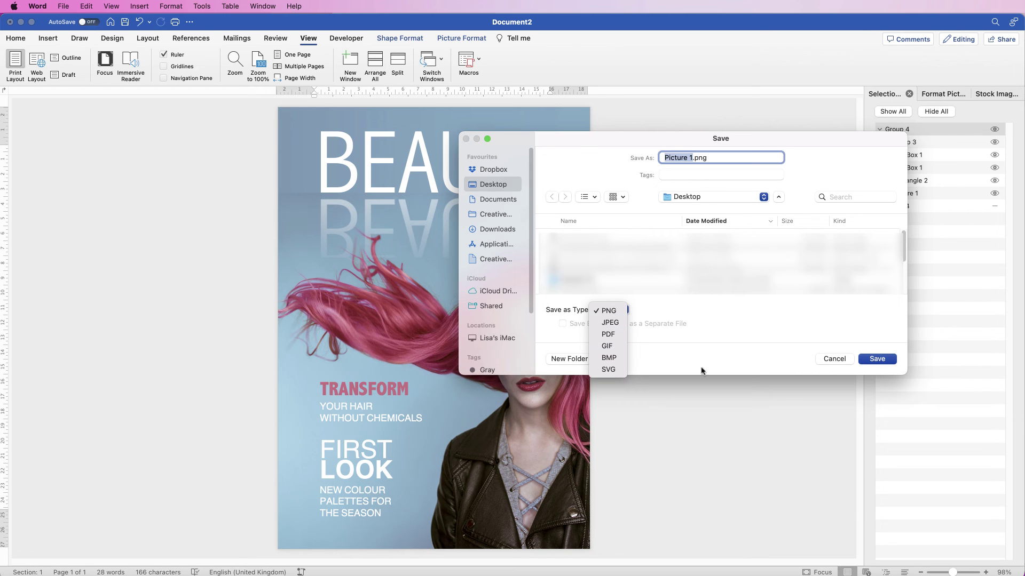
pyautogui.click(887, 363)
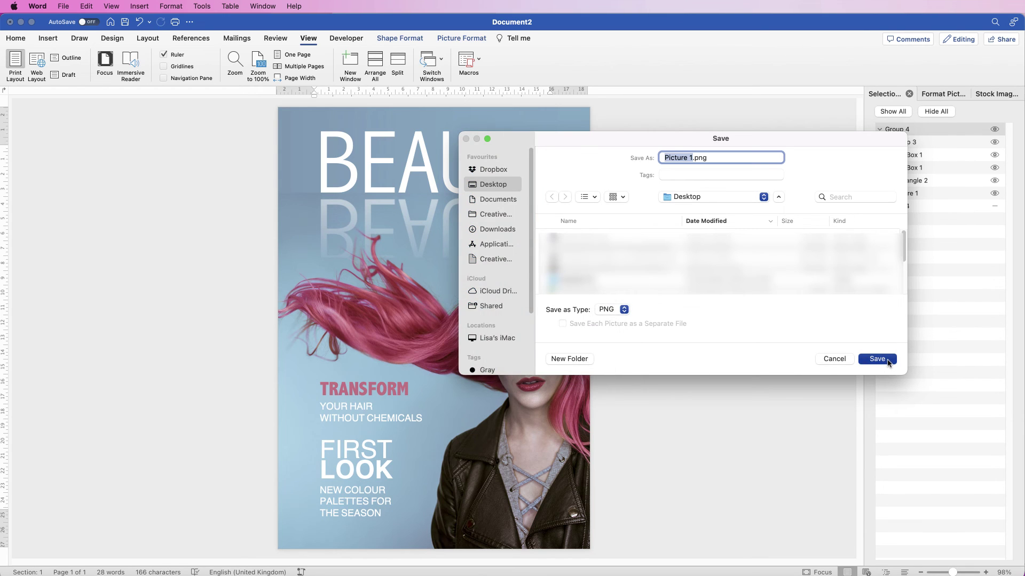
pyautogui.click(877, 359)
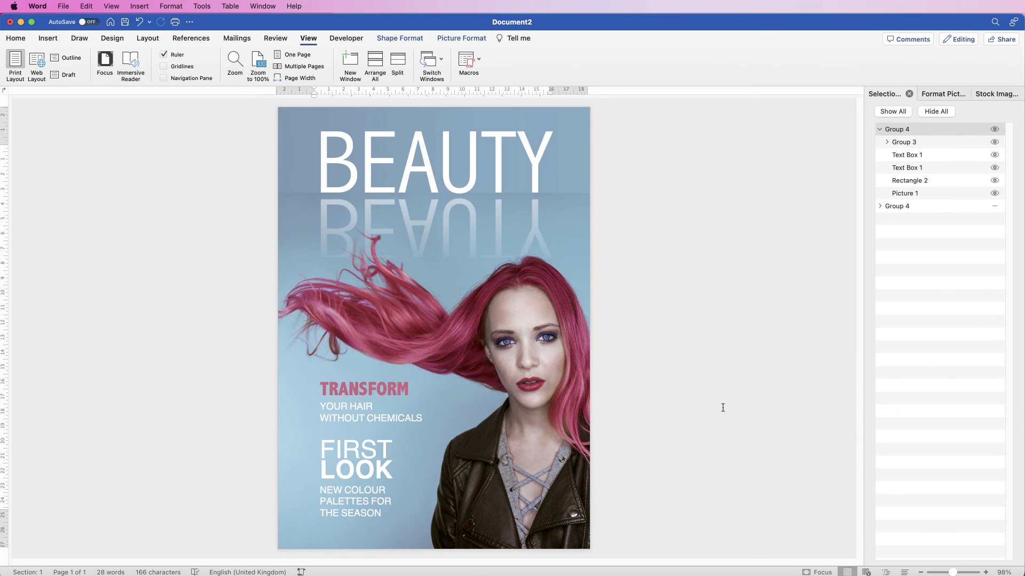
# - Create a new blank document and insert Picture 1.png from the Desktop
pyautogui.click(111, 22)
pyautogui.click(48, 39)
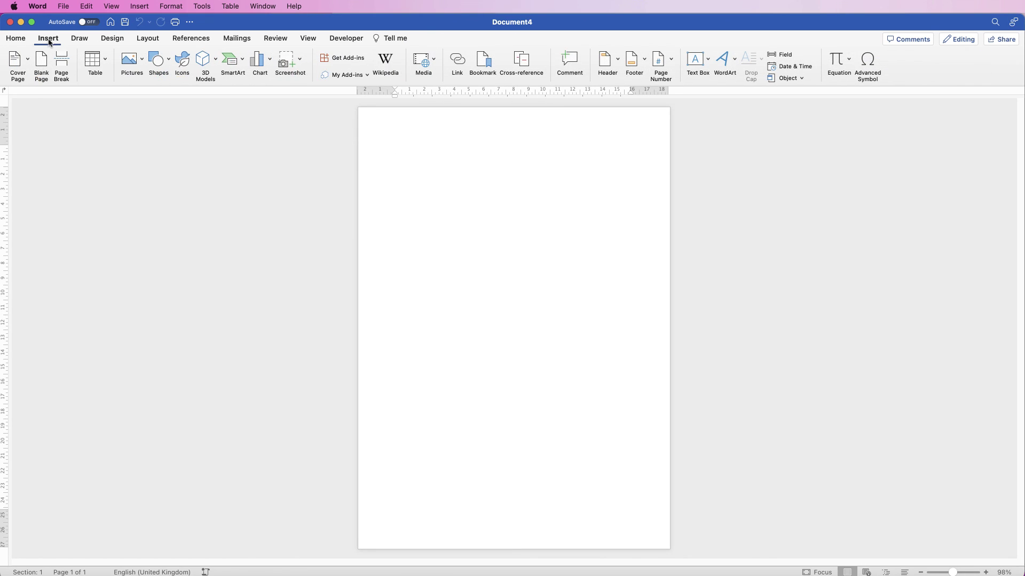
pyautogui.click(142, 65)
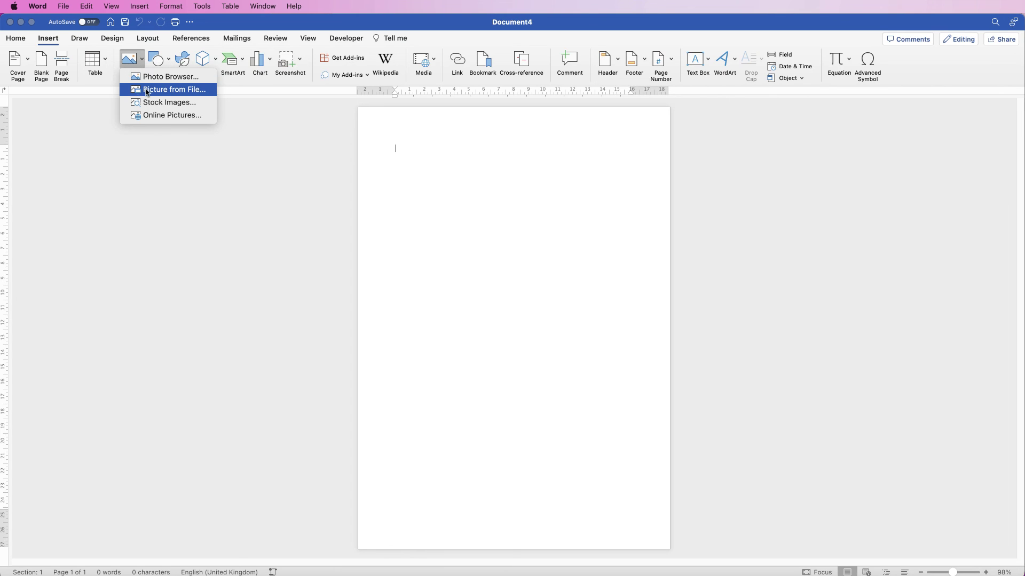
pyautogui.click(149, 90)
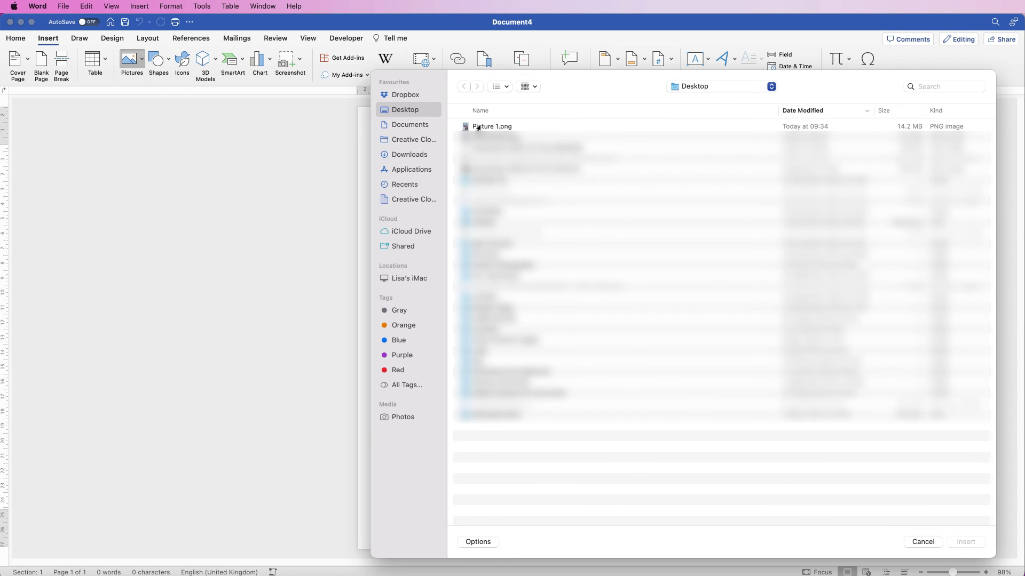
pyautogui.click(476, 126)
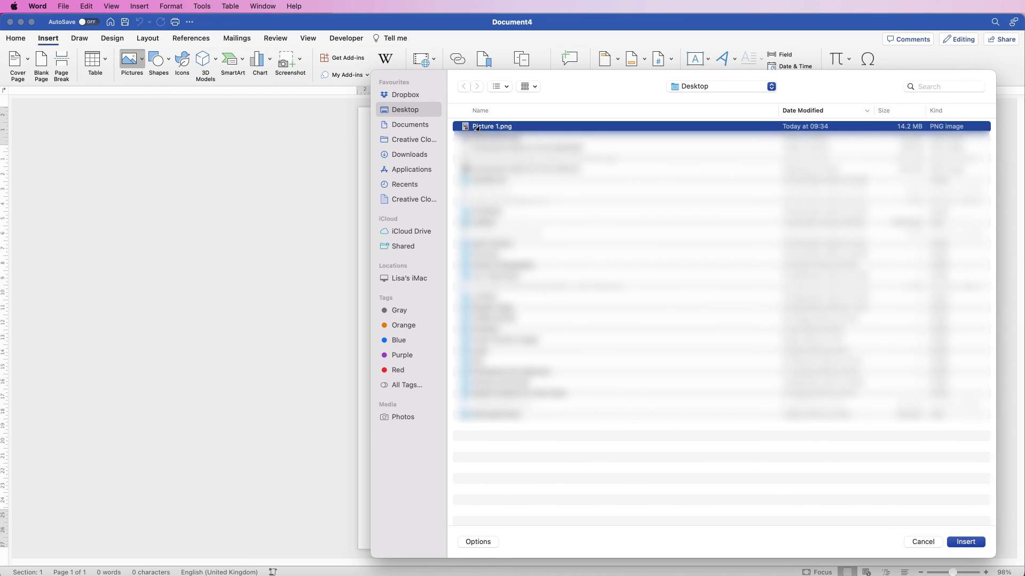
pyautogui.click(965, 542)
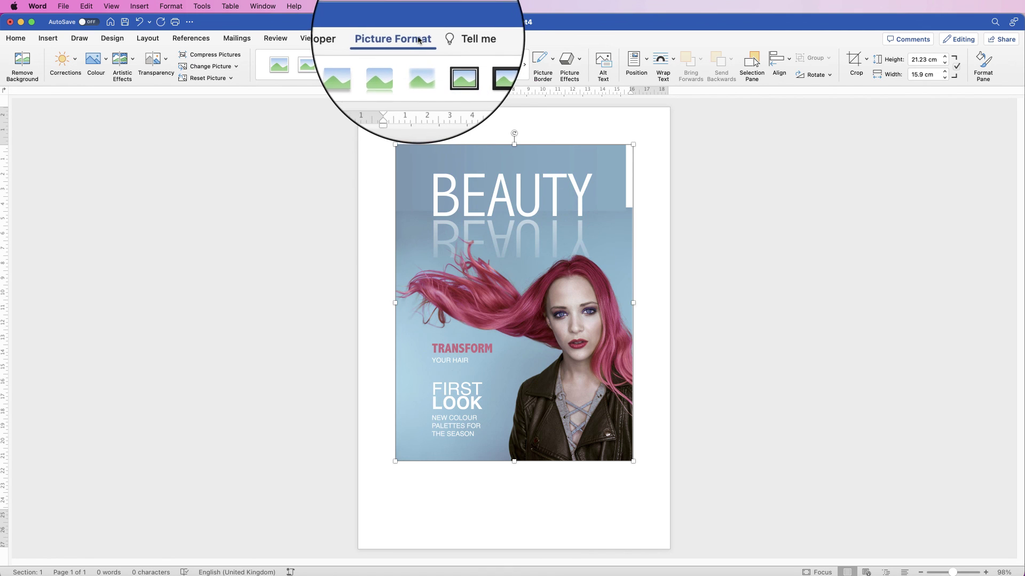
# - Crop the inserted picture's right edge to about 15.27 cm wide, cutting off the white strip
pyautogui.click(854, 60)
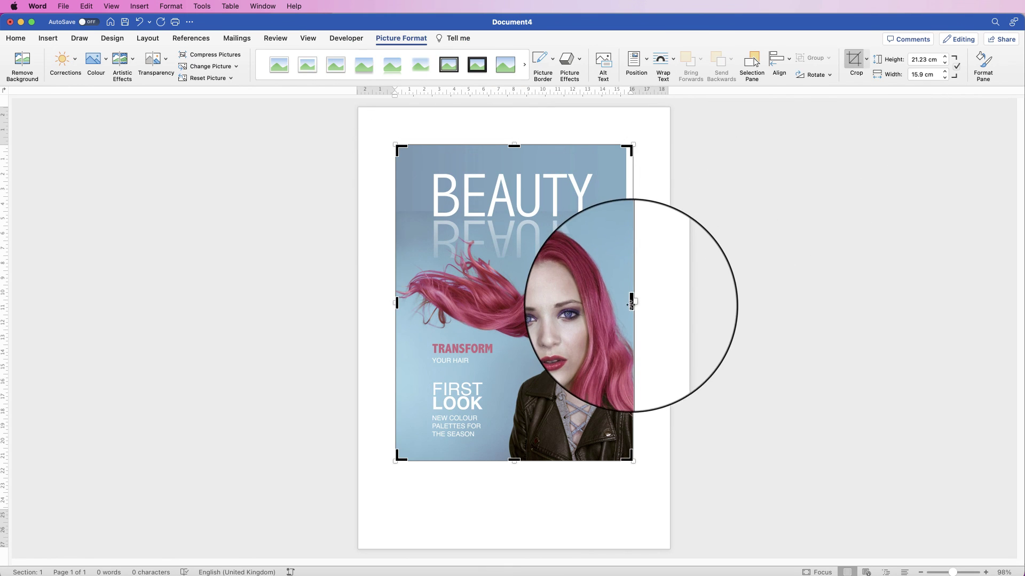
pyautogui.moveTo(632, 303); pyautogui.dragTo(624, 307)
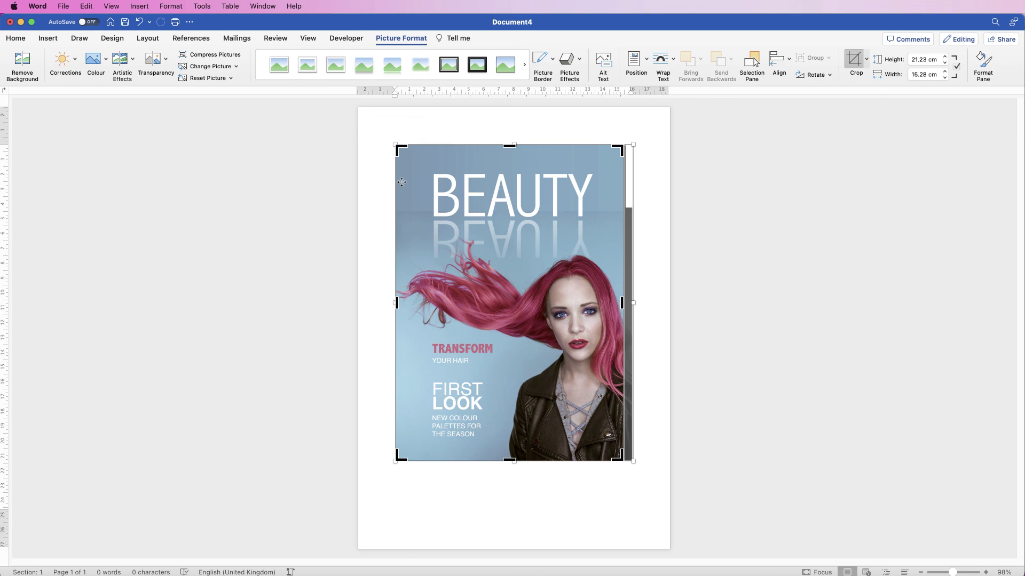
pyautogui.press('Escape')
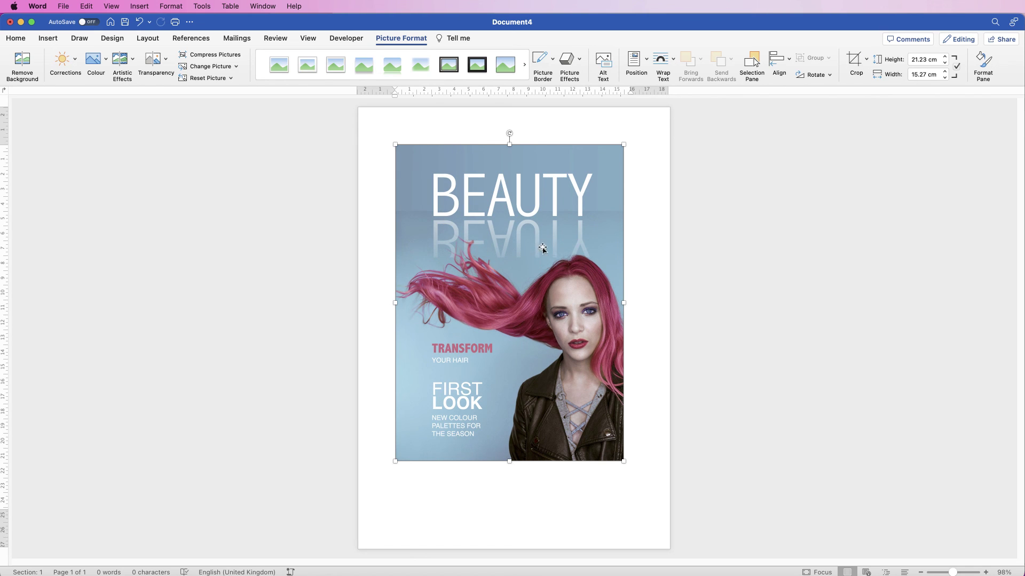
# - Set the cropped cover picture's text wrapping to In Front of Text
pyautogui.rightClick(512, 226)
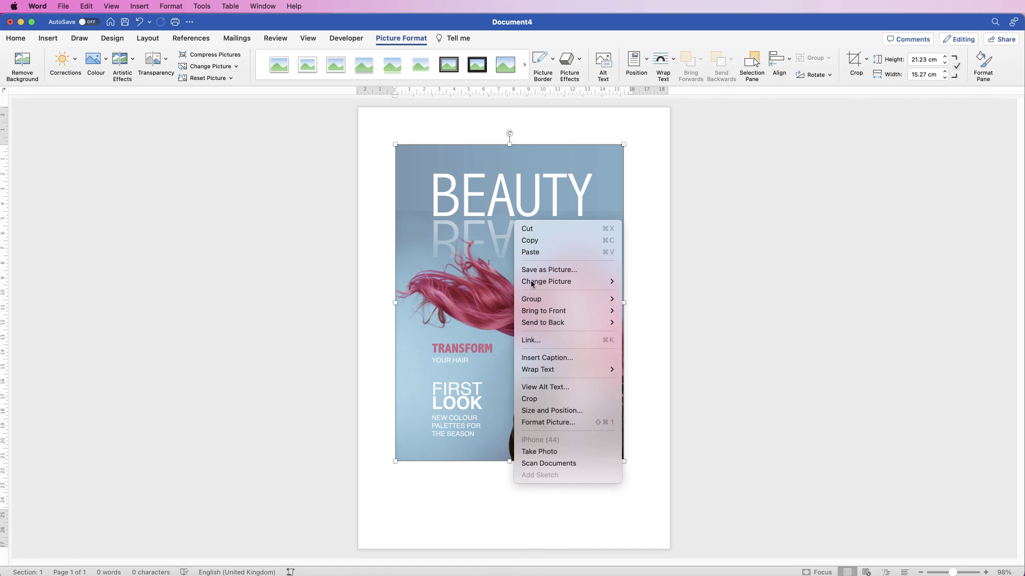
pyautogui.moveTo(540, 371)
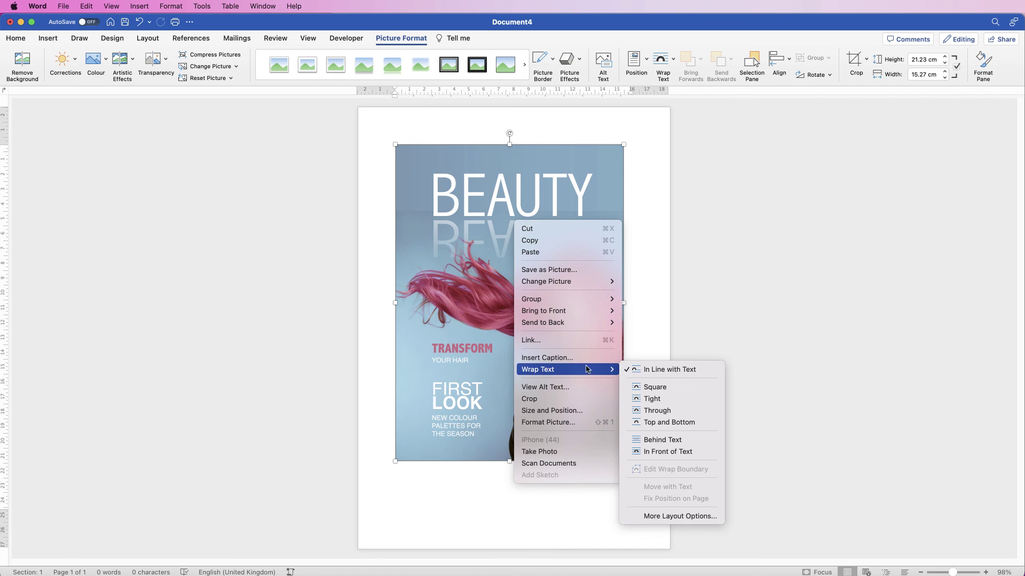
pyautogui.click(639, 454)
# - Move the picture to the page's top-left corner and enlarge it to about 21.38 × 29.71 cm to fill the page
pyautogui.moveTo(504, 241); pyautogui.dragTo(464, 202)
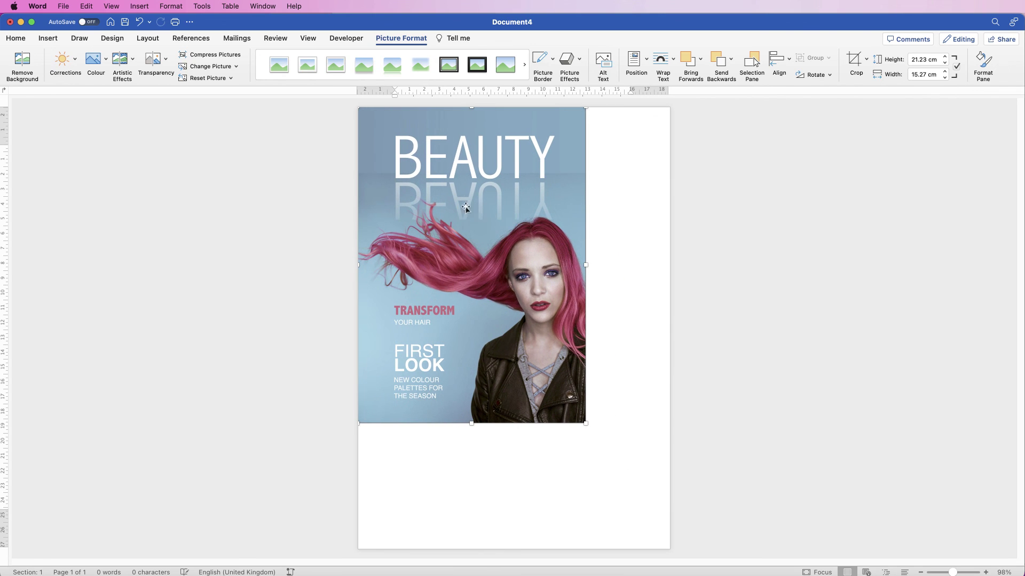
pyautogui.moveTo(585, 423); pyautogui.dragTo(670, 516)
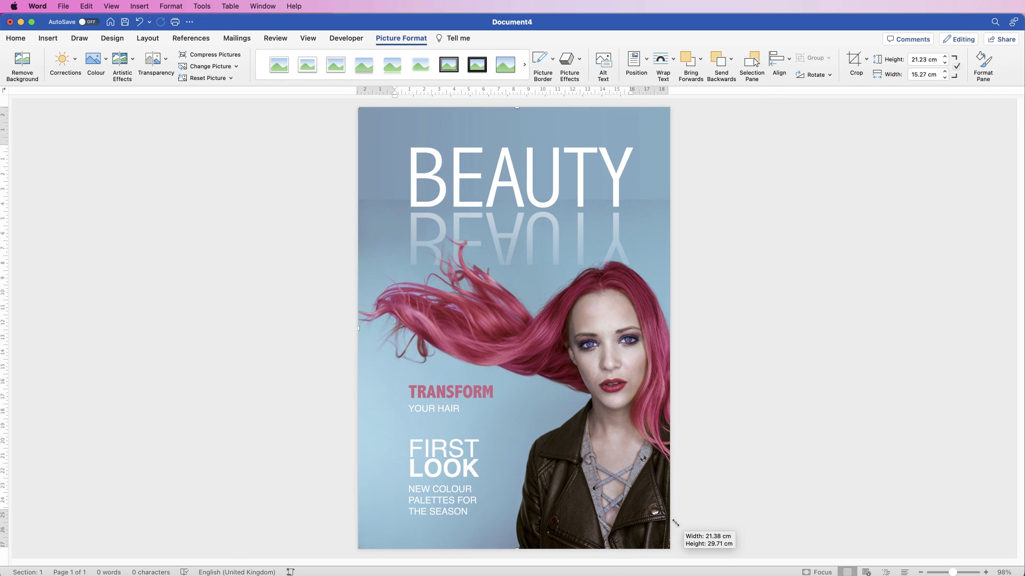